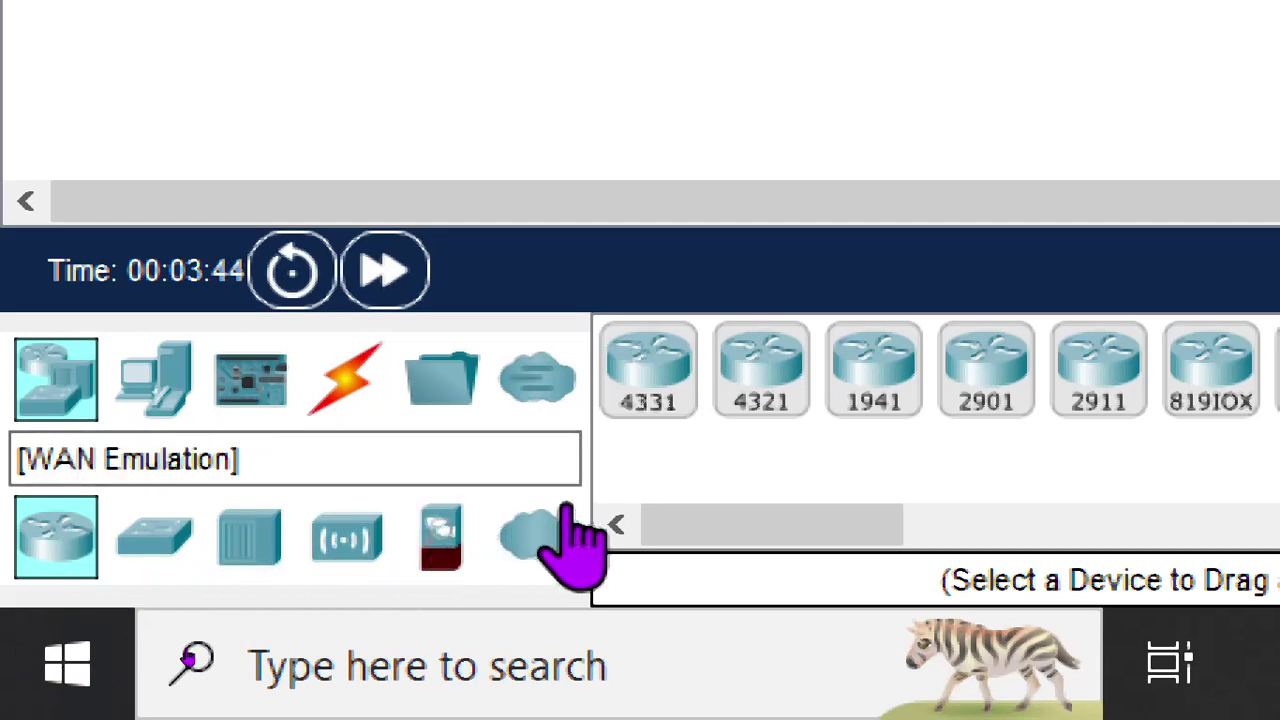
Place a 2960 switch from the Switches category on the workspace and open Switch0's device window
click(155, 563)
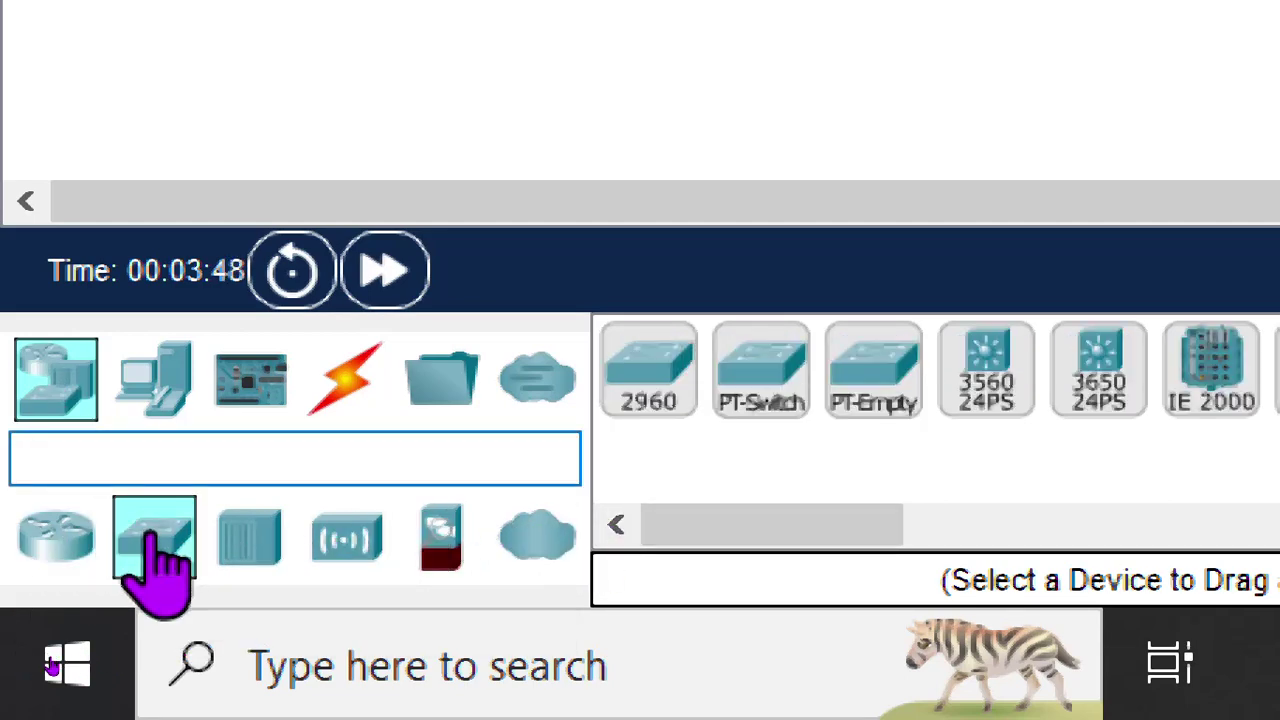
click(648, 370)
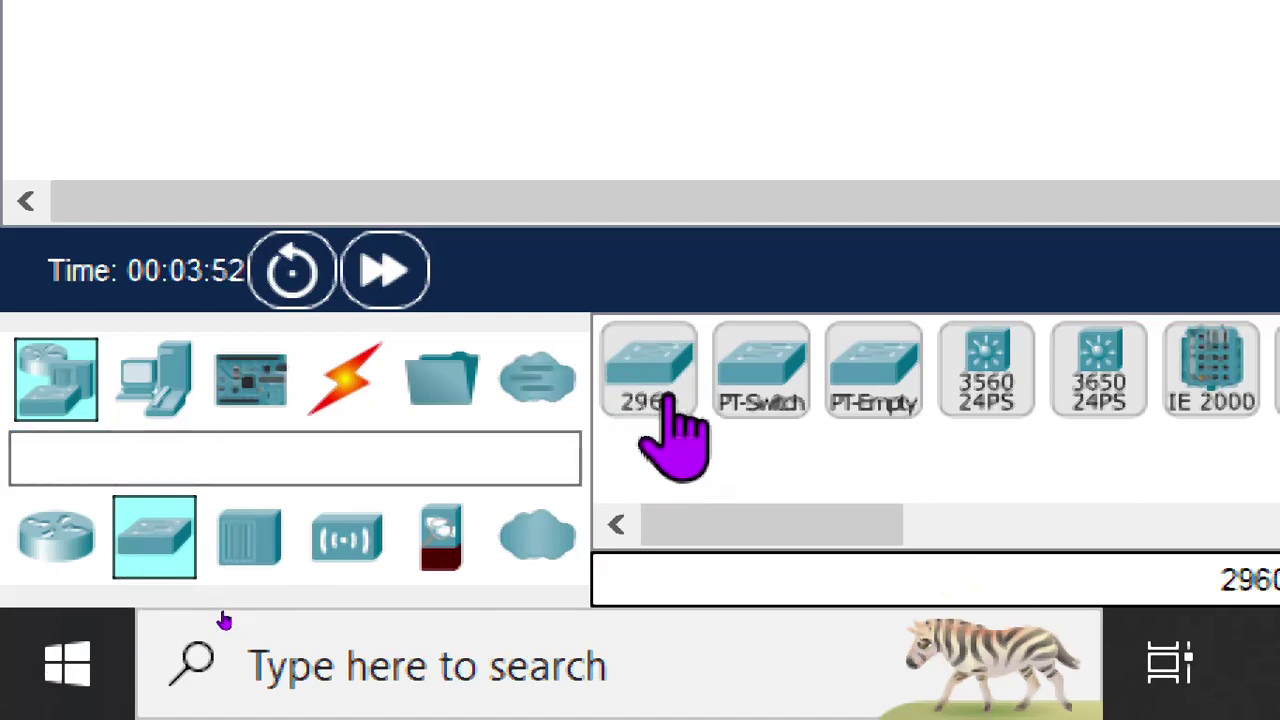
click(663, 398)
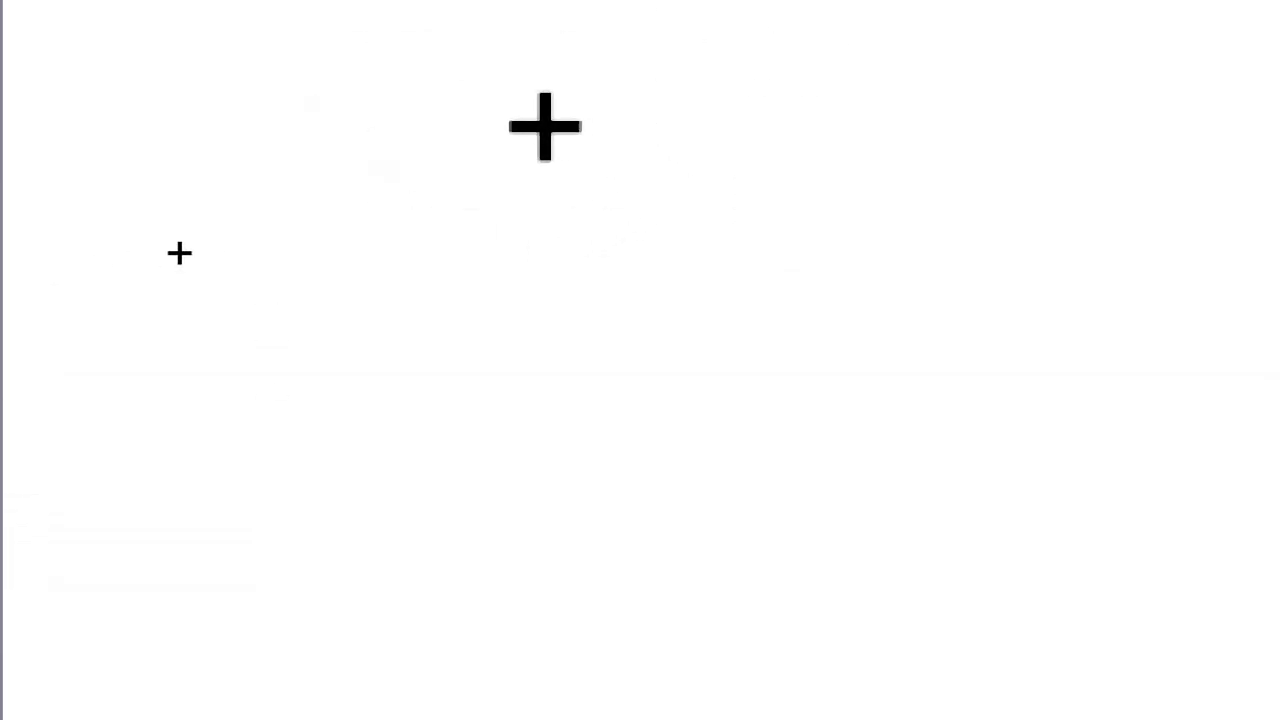
click(543, 200)
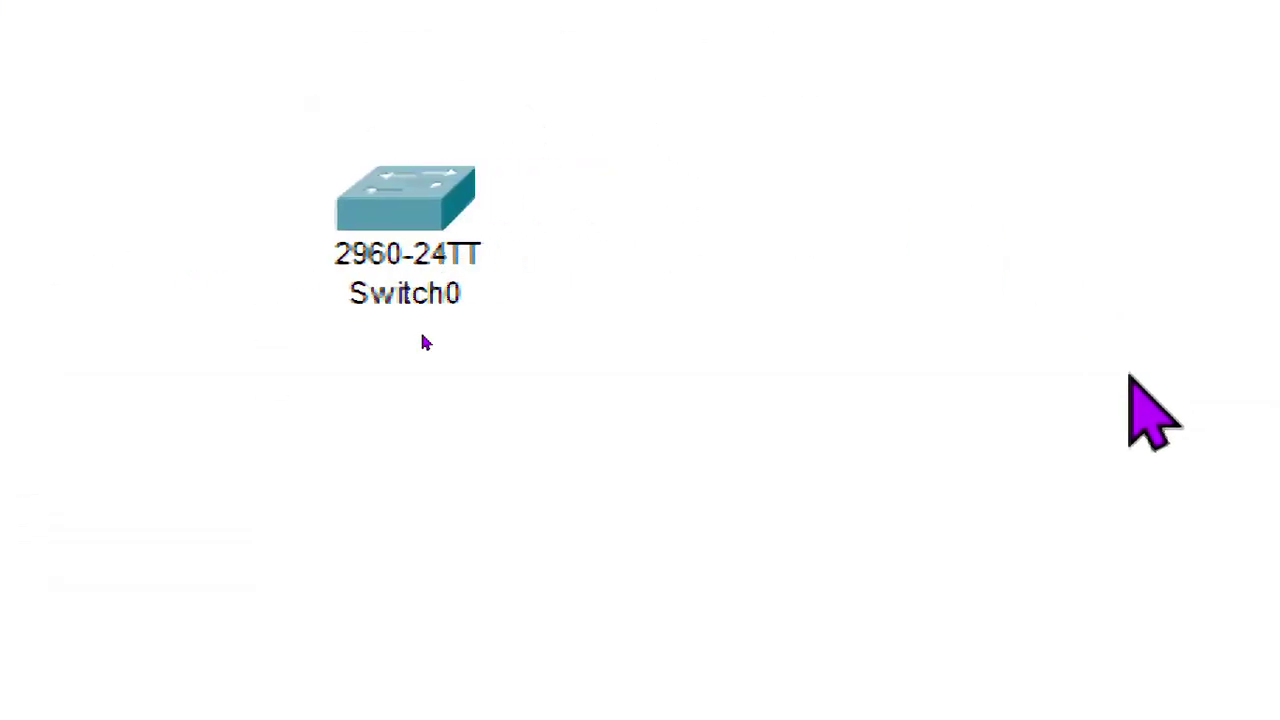
click(398, 200)
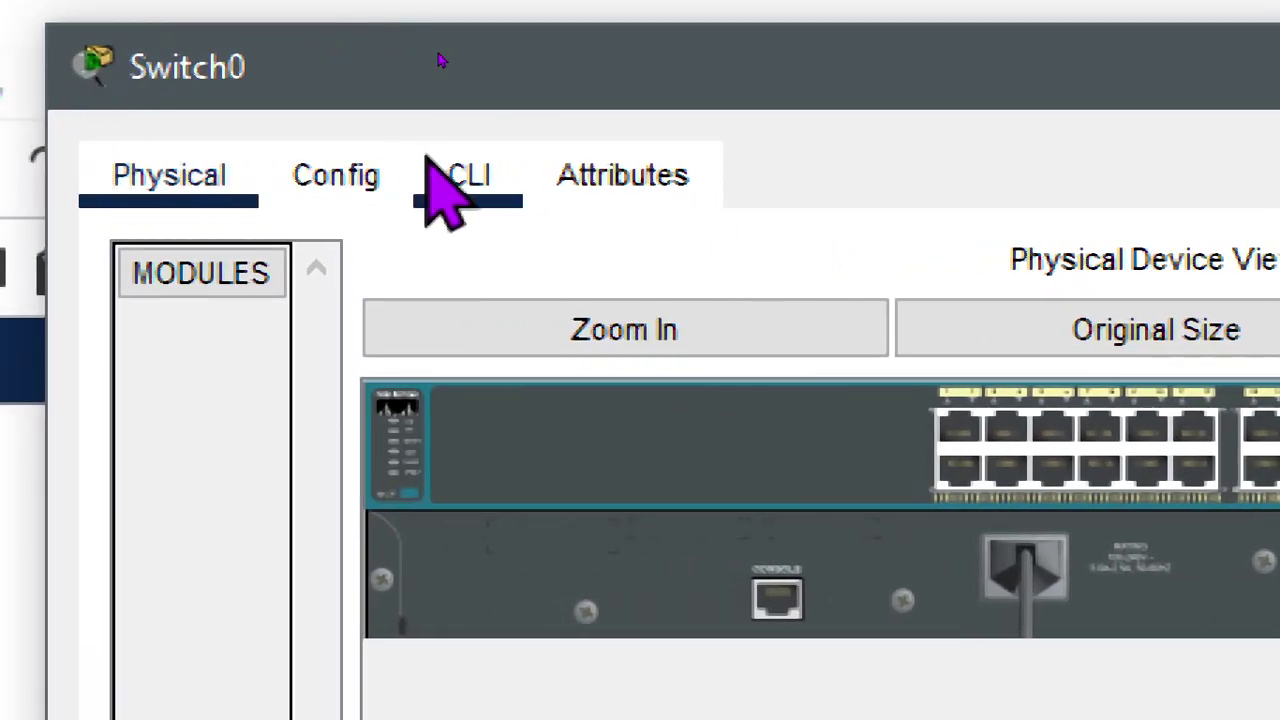
Switch to Switch0's CLI and get past the startup message to the Switch> prompt
click(481, 192)
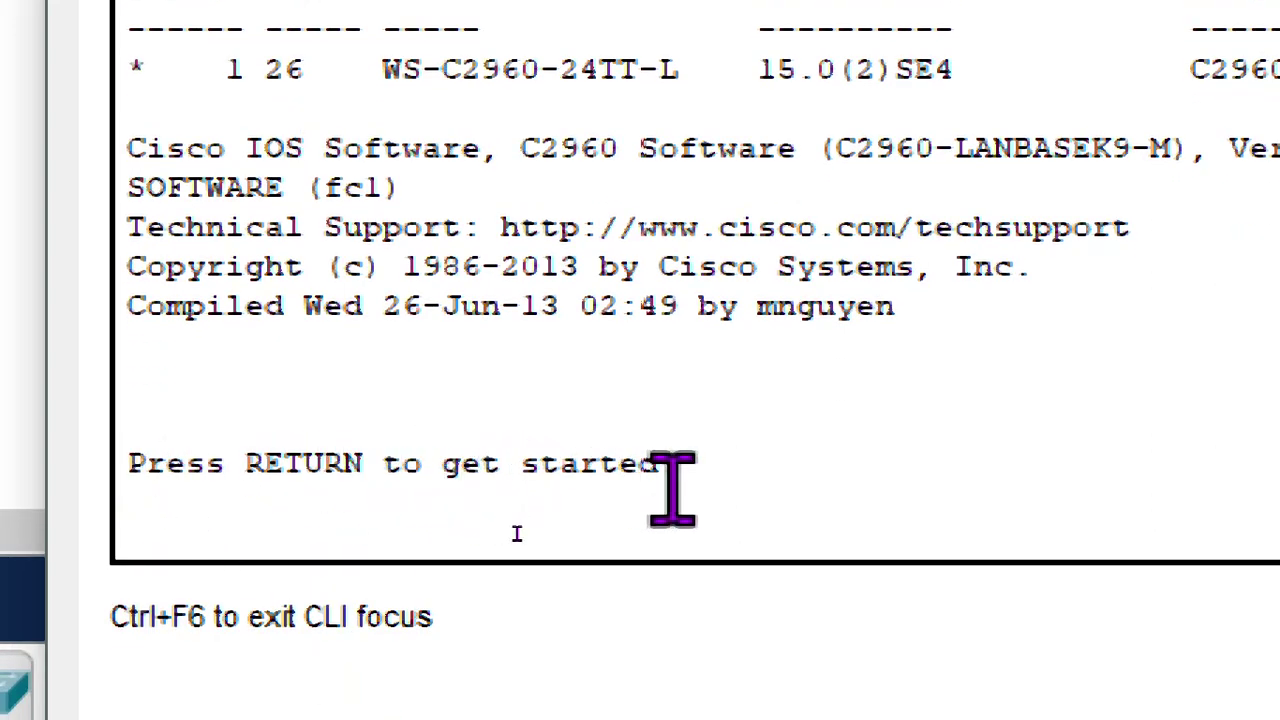
click(199, 520)
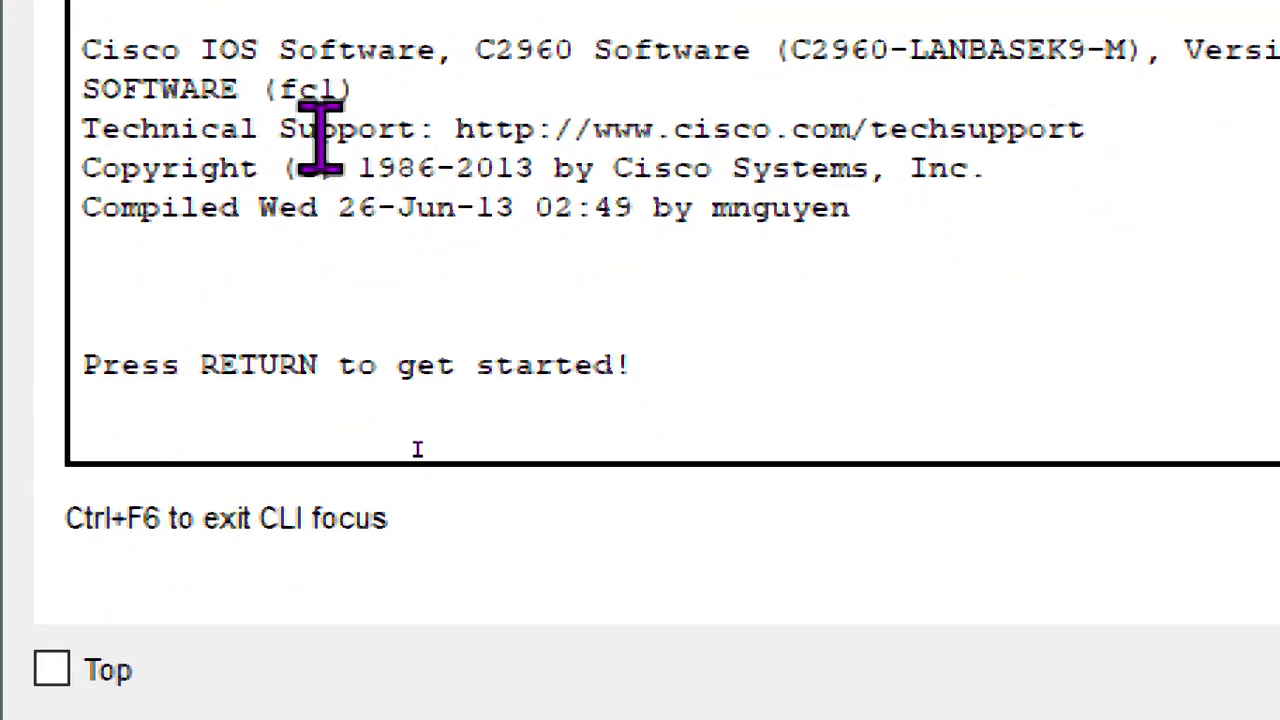
key(Return)
key(Return)
key(Return)
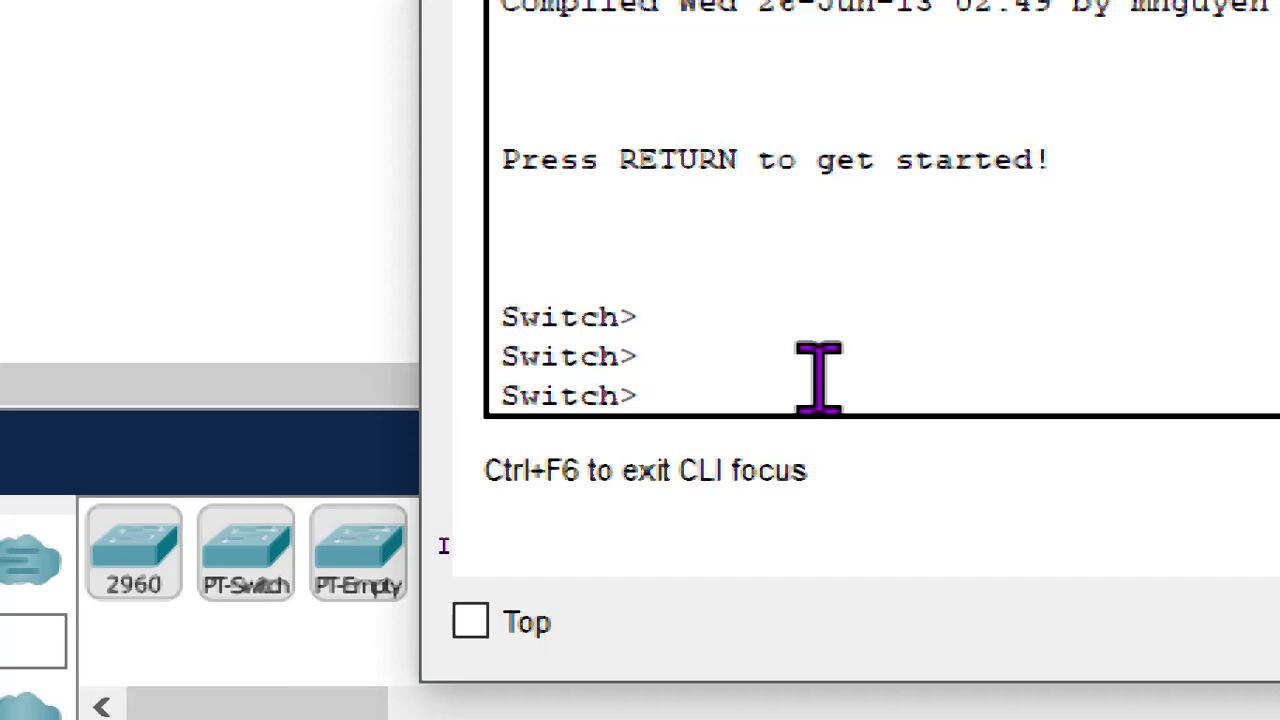
Run enable to reach privileged mode, then highlight the resulting Switch# prompt to point it out
text(enable)
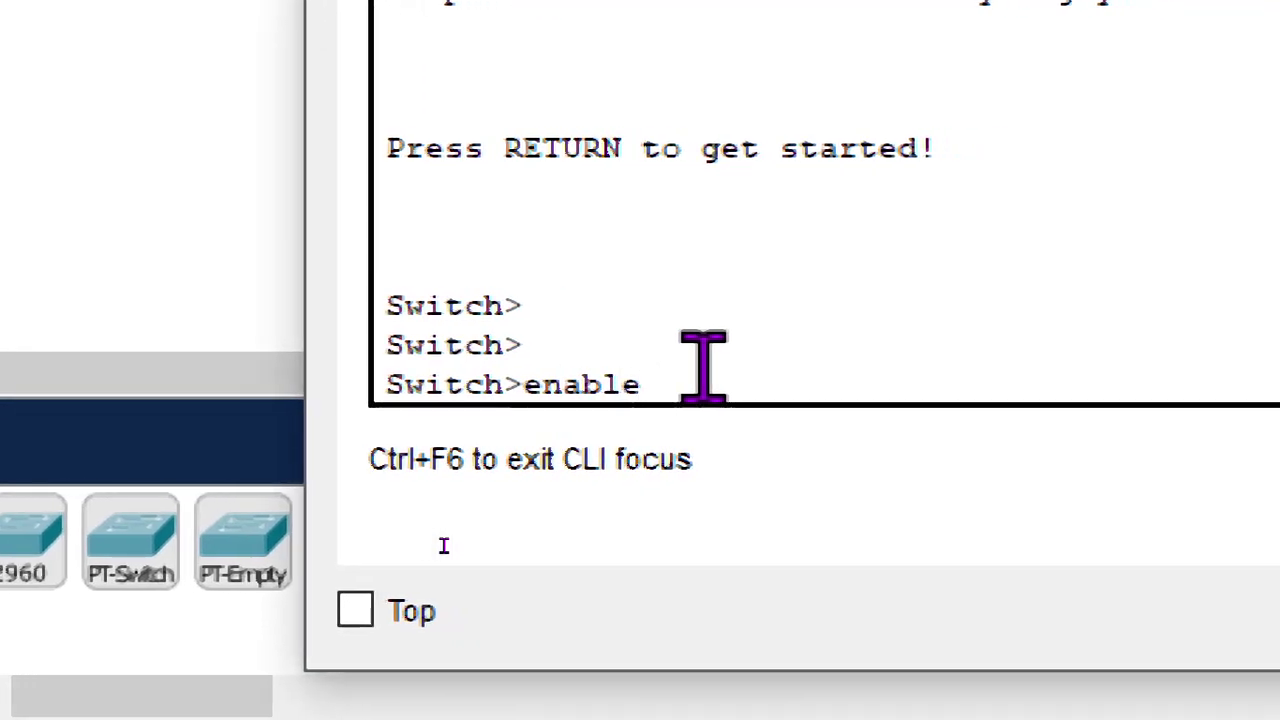
key(Return)
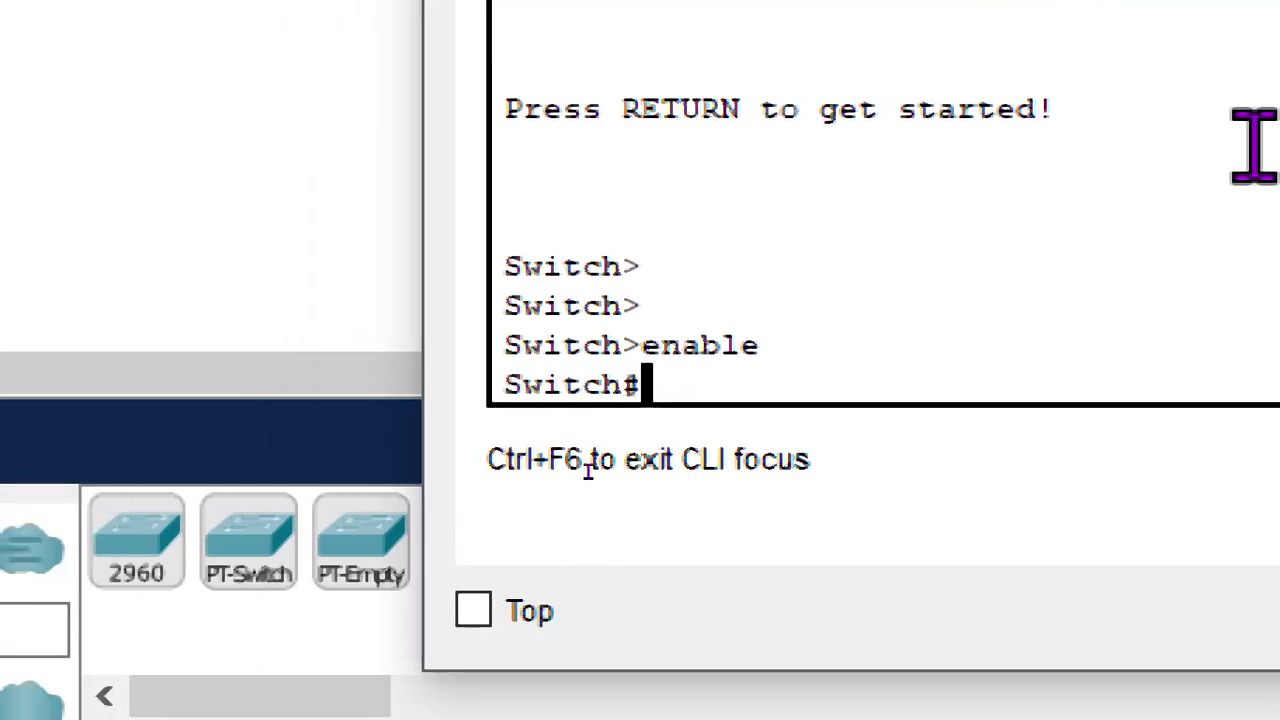
key(Return)
key(Return)
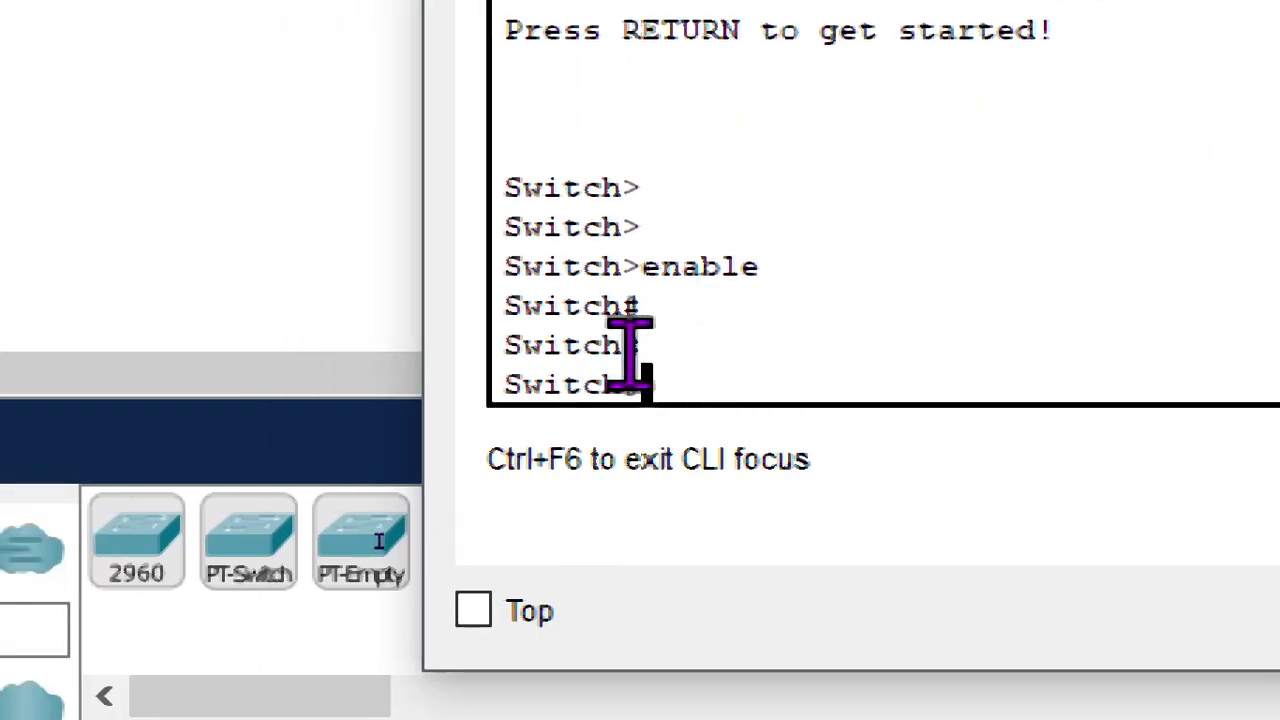
drag(655, 345, 480, 337)
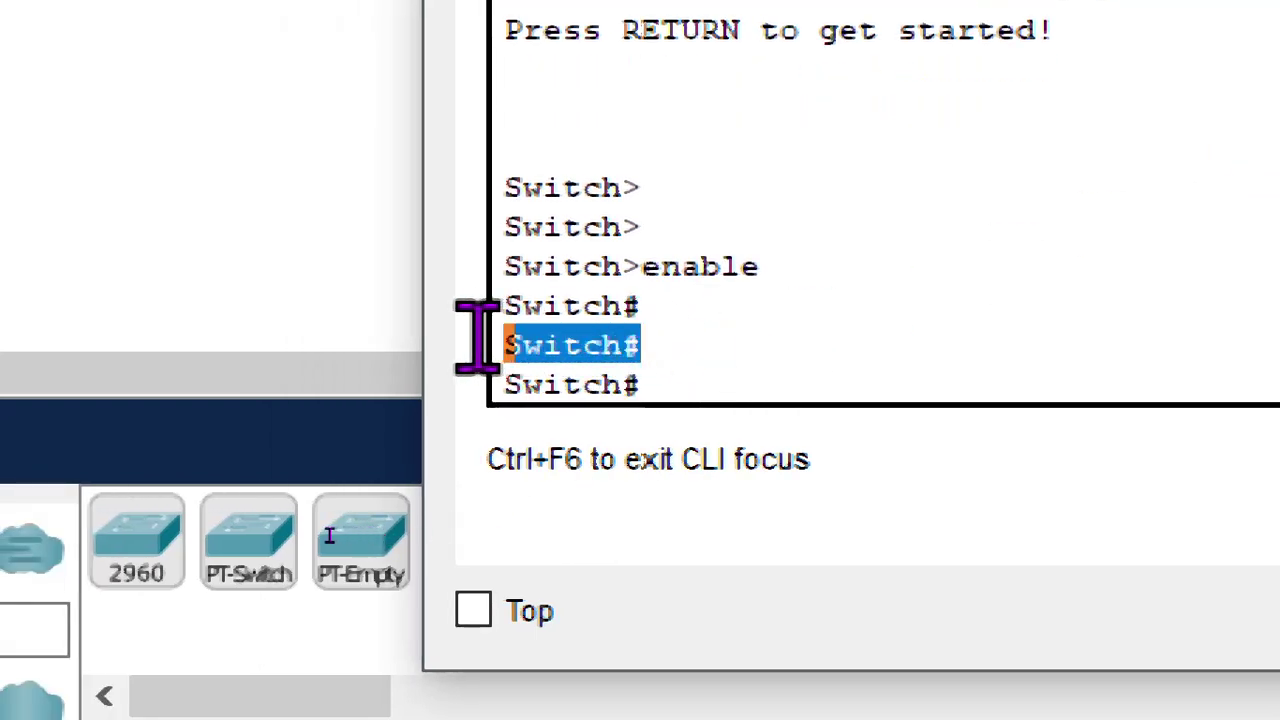
click(672, 378)
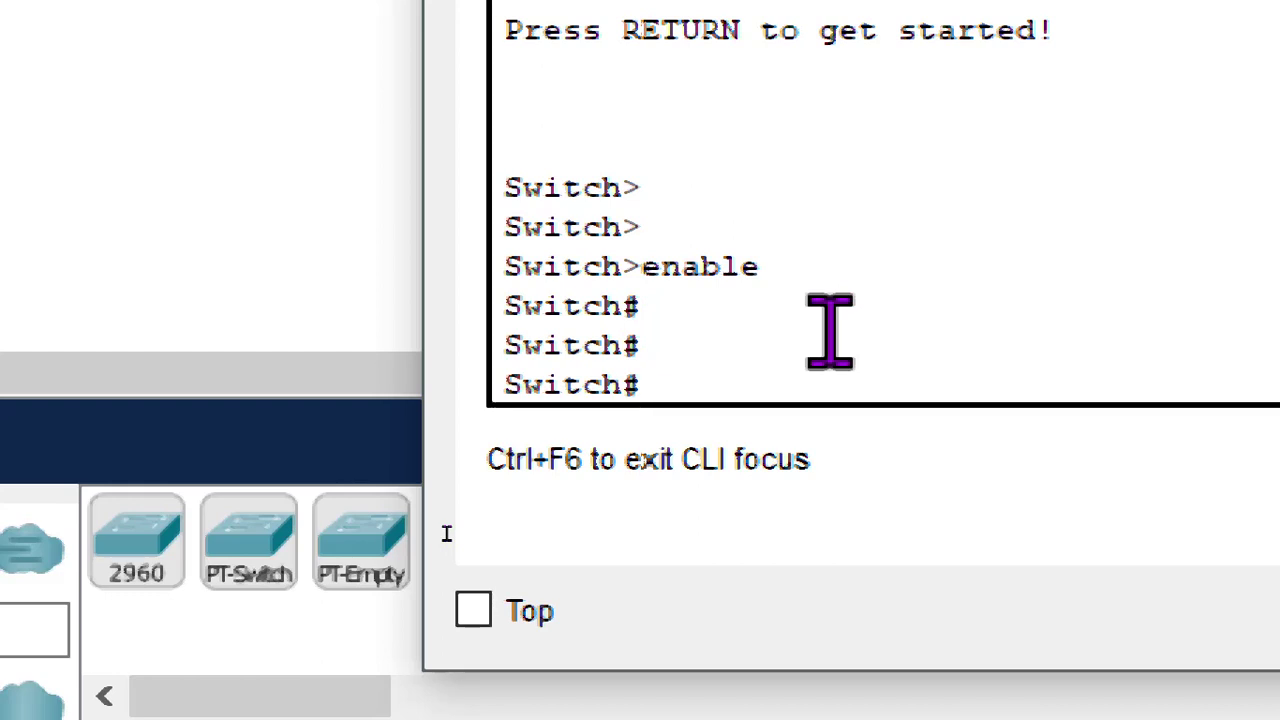
Run configure terminal to reach Switch(config)#, then highlight the word Switch in the prompt
text(configu)
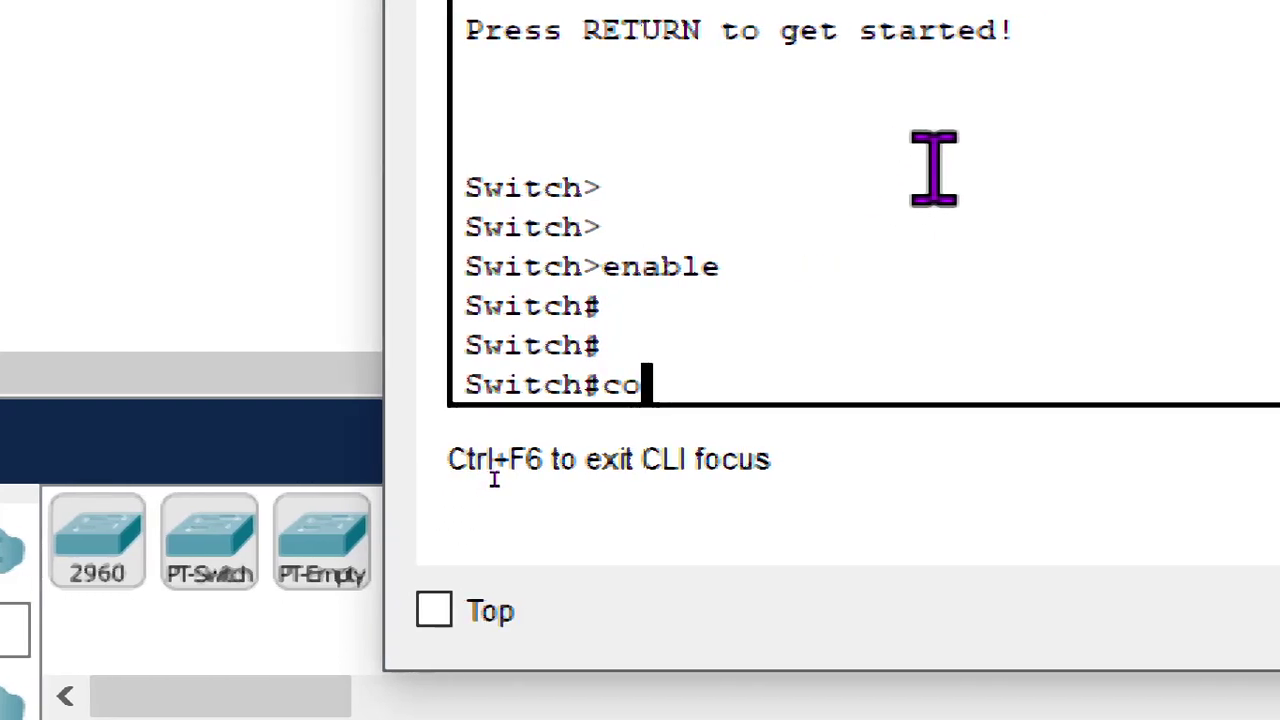
text(re te)
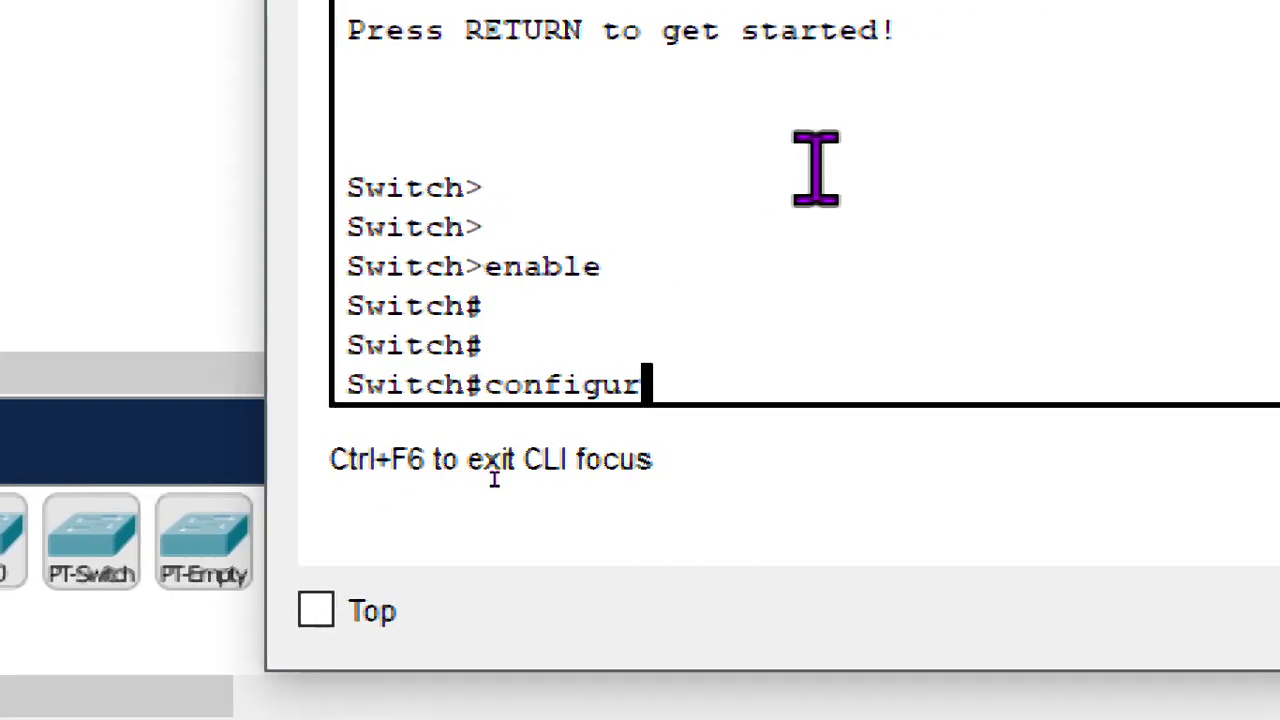
text(rminal)
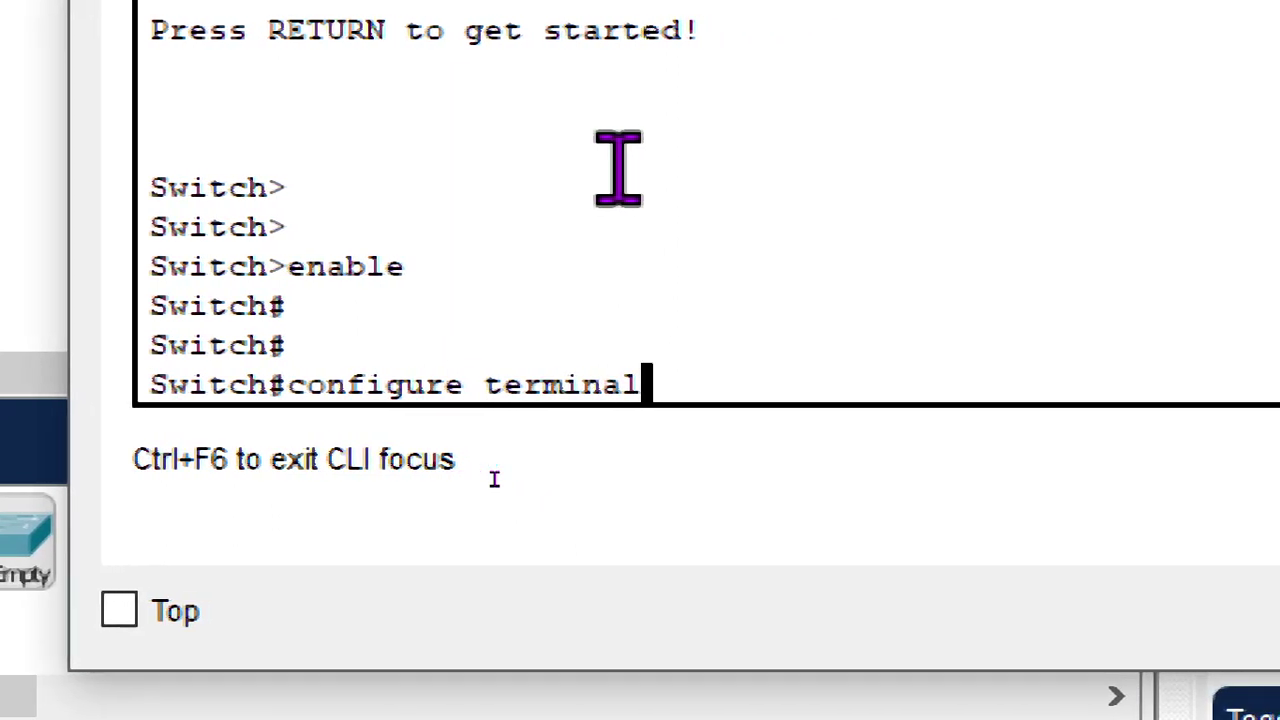
key(Return)
key(Return)
key(Return)
key(Return)
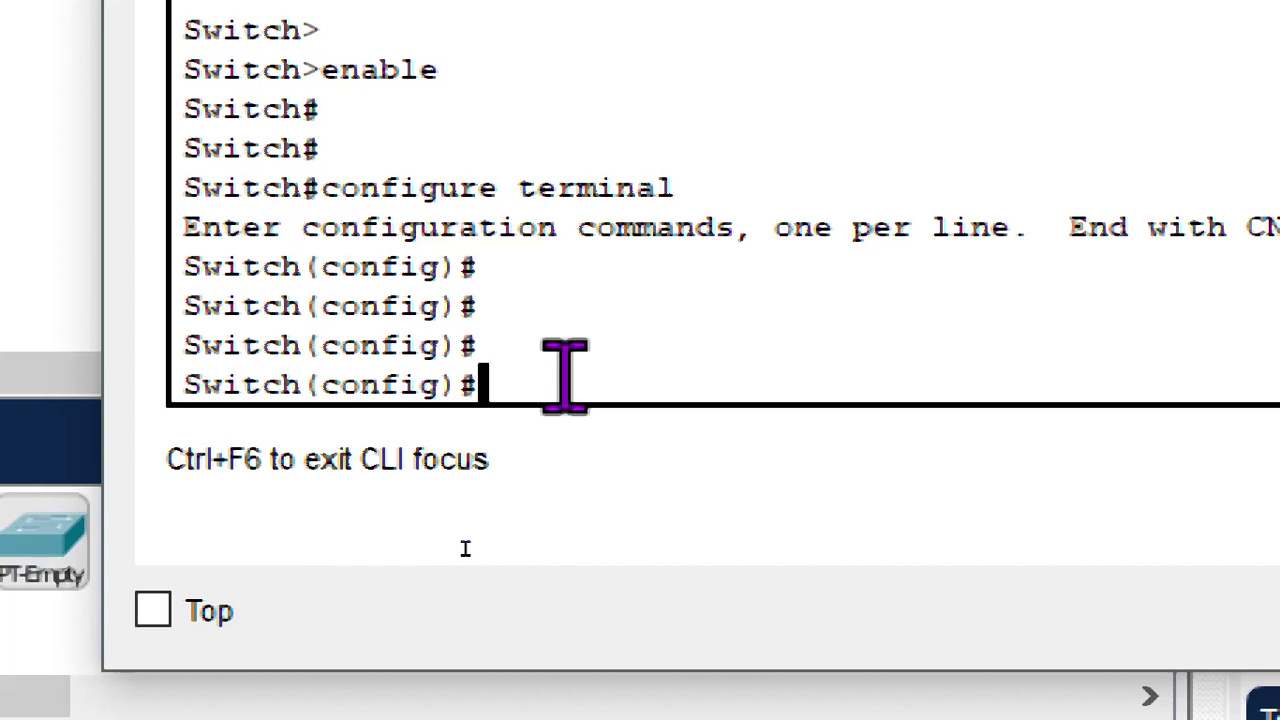
drag(302, 380, 180, 378)
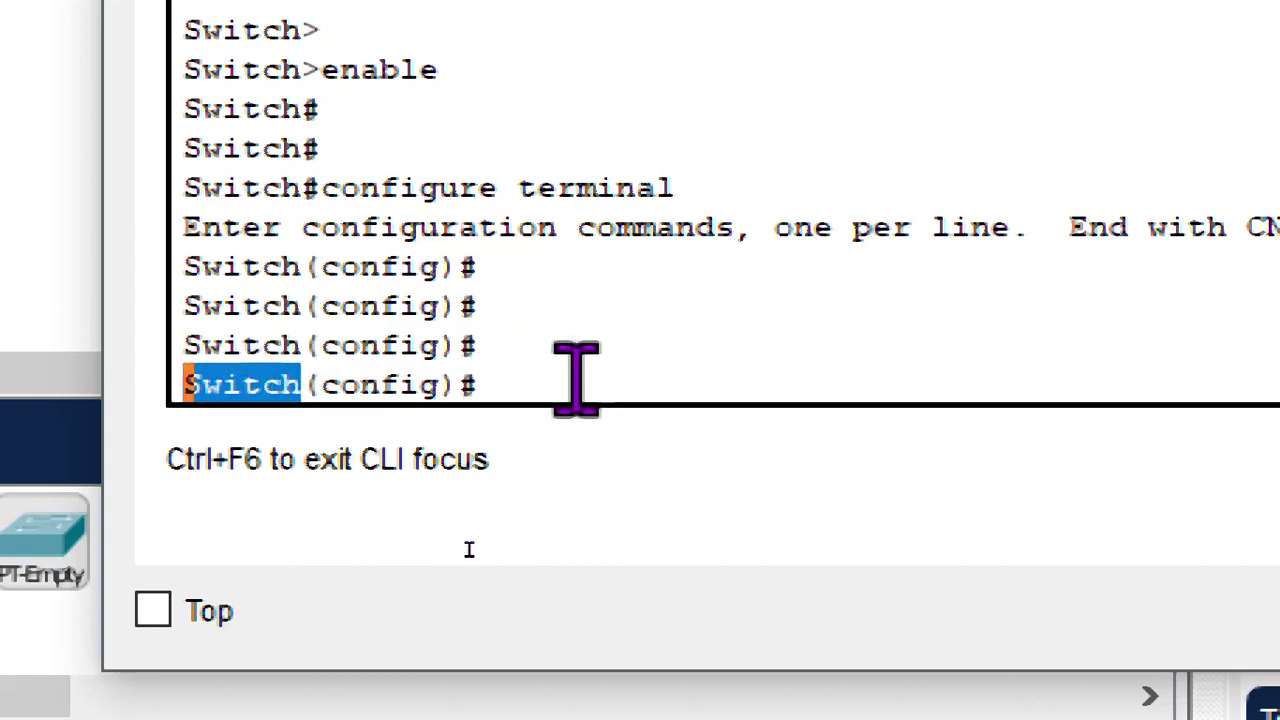
click(509, 382)
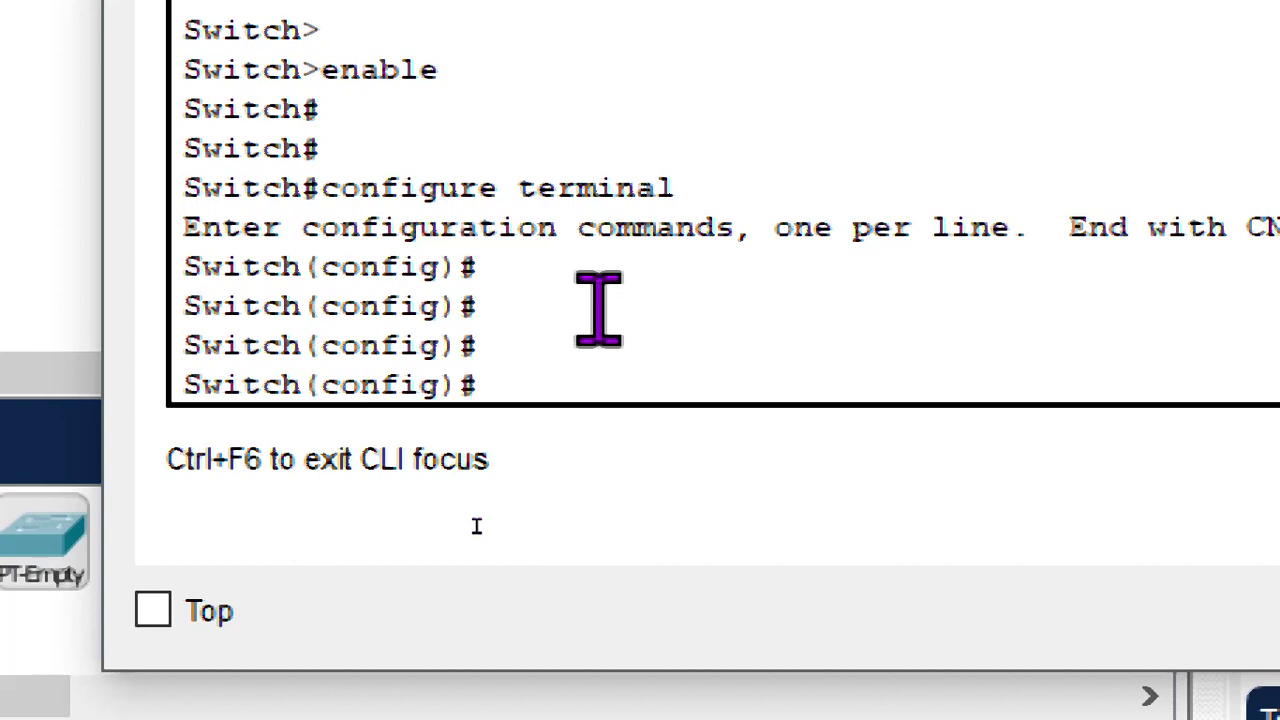
Enter the command hostname BookStore so the prompt becomes BookStore(config)#
text(host)
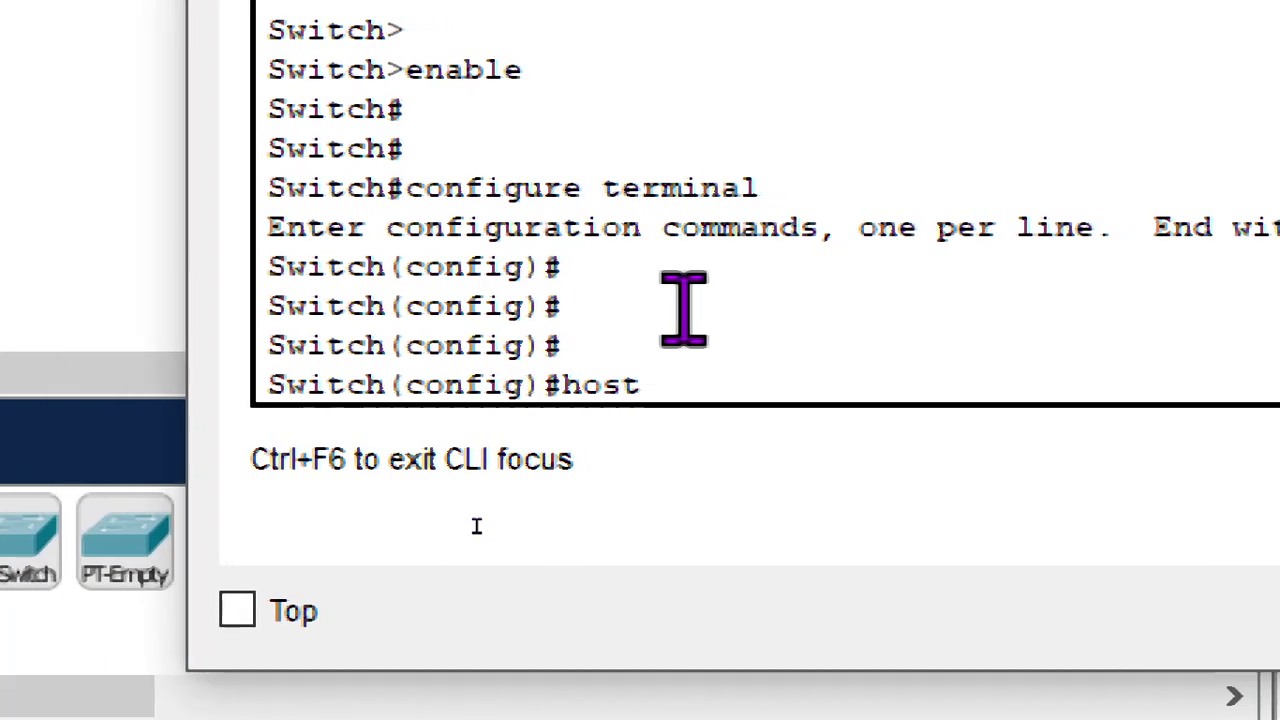
text(name b)
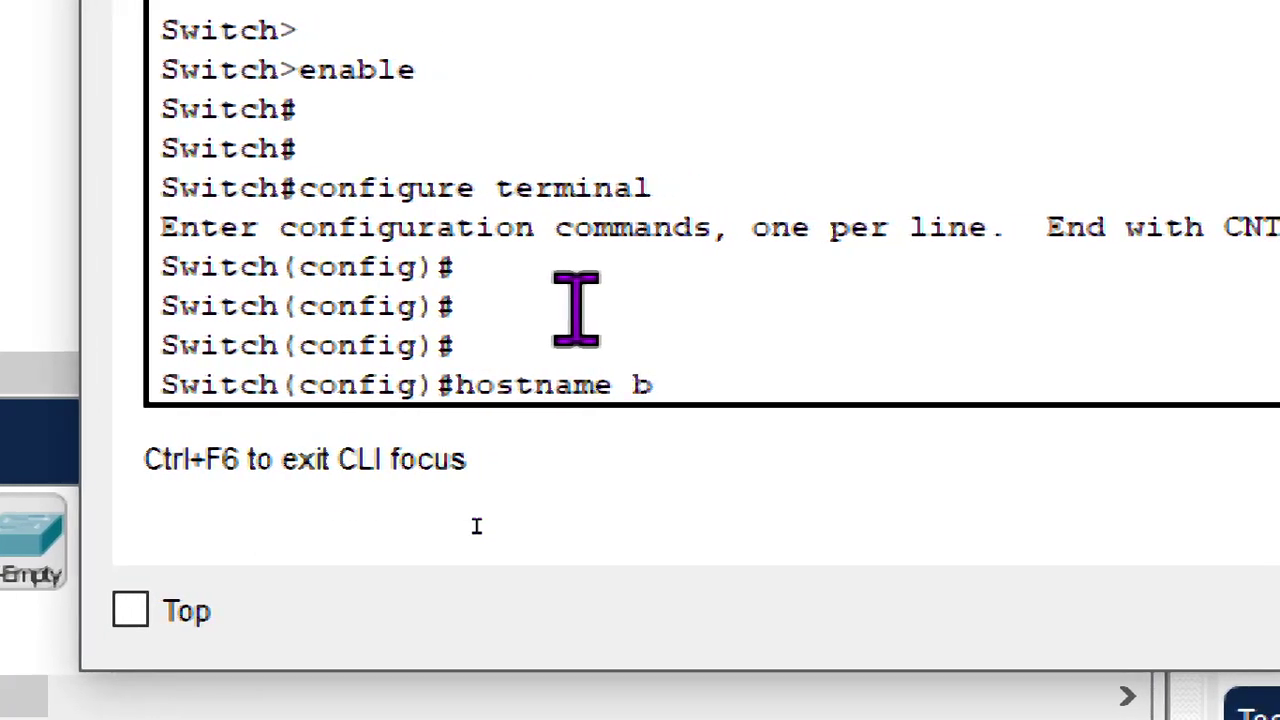
key(BackSpace)
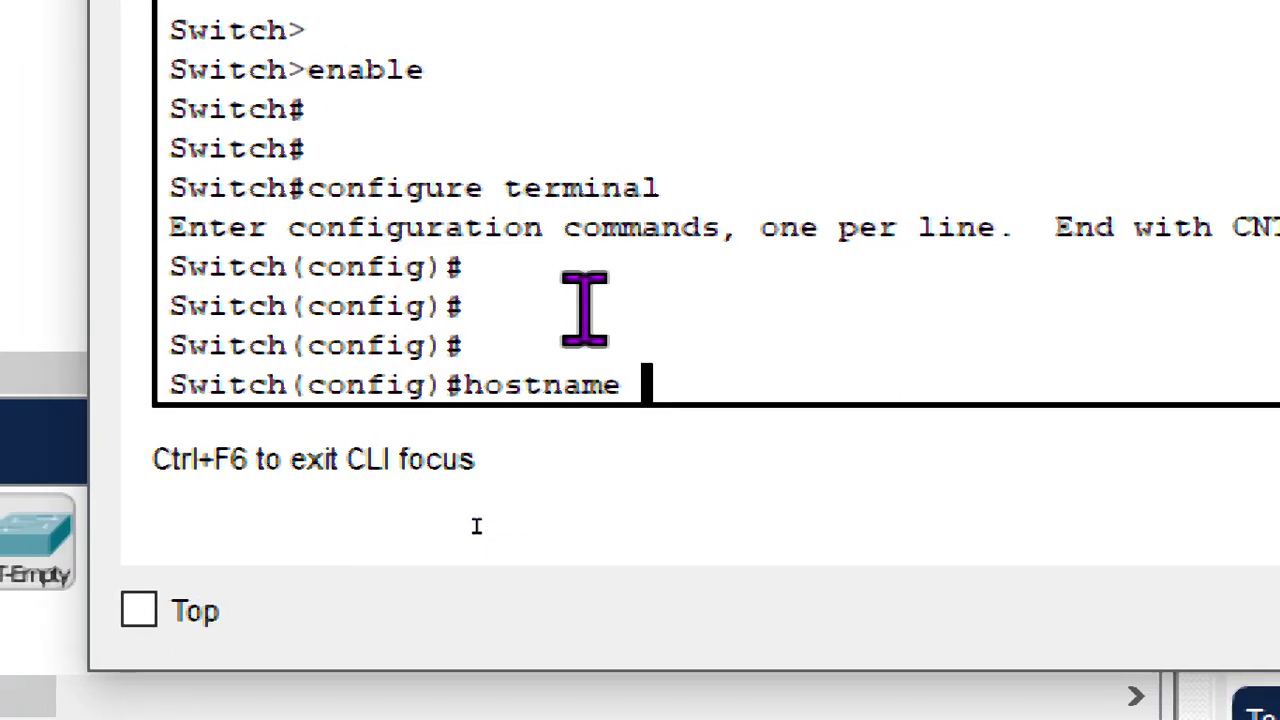
text(BookSto)
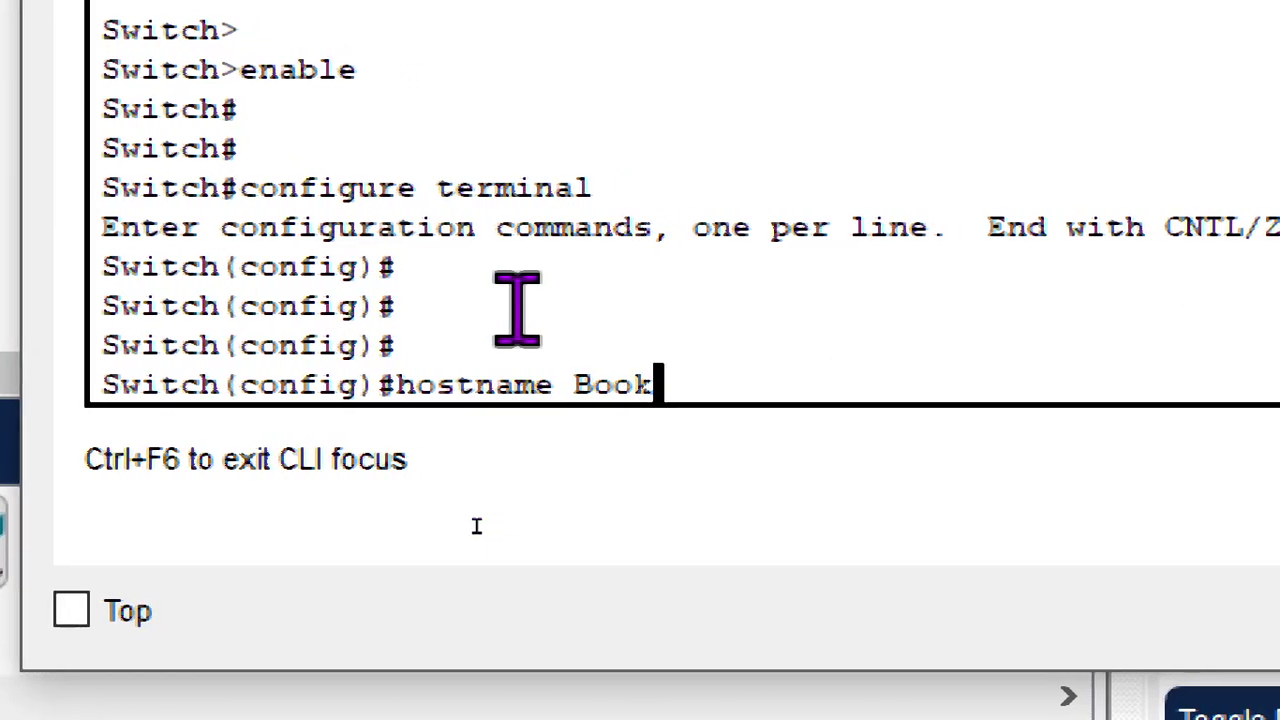
text(re)
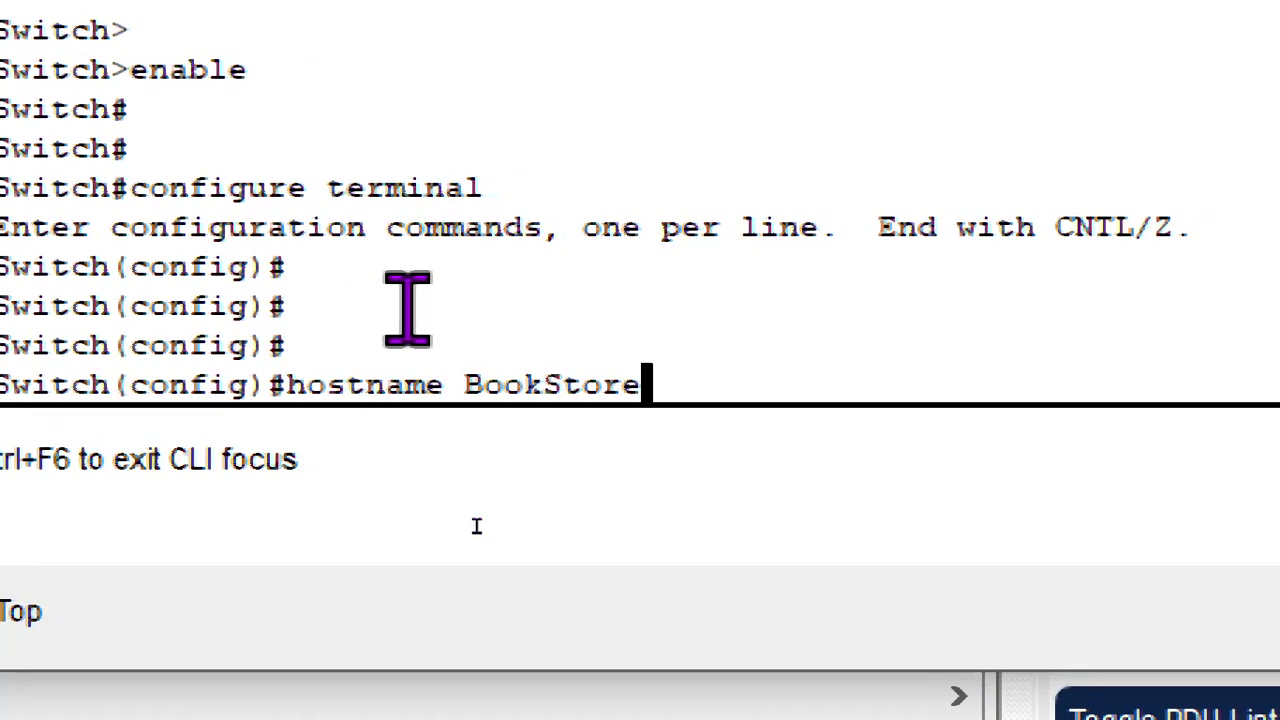
key(Return)
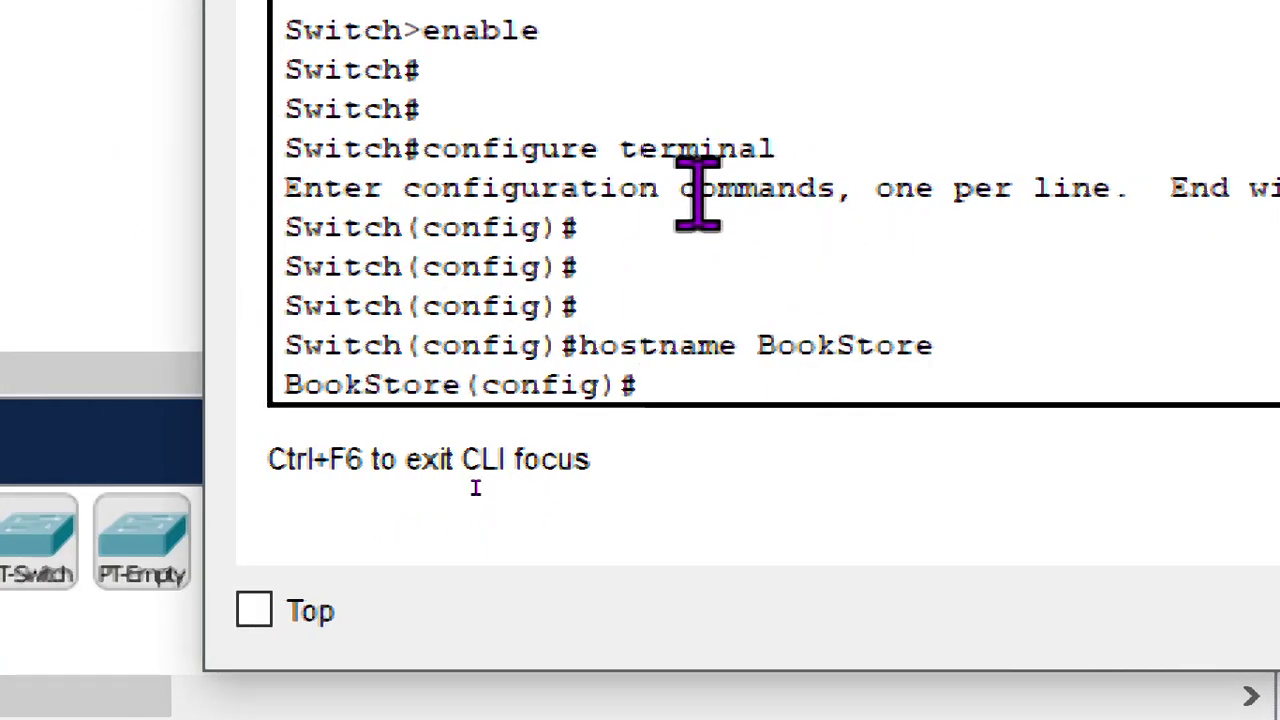
key(Return)
key(Return)
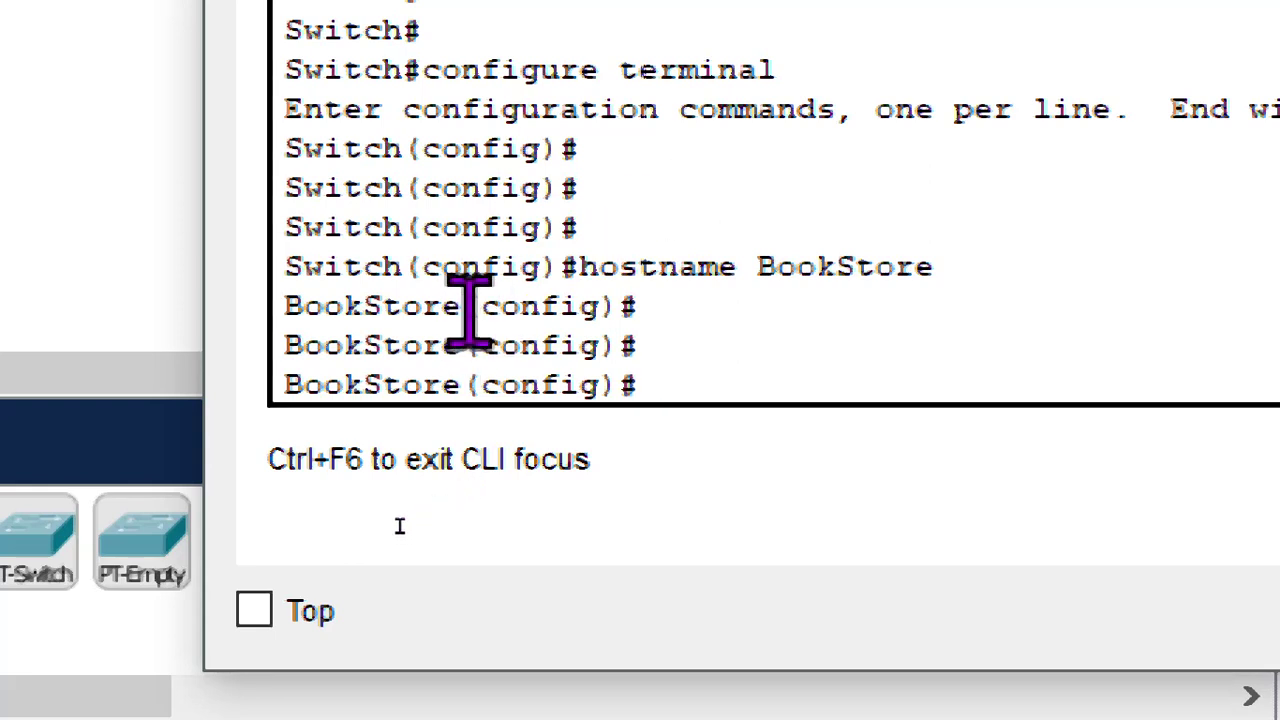
Highlight the old name Switch, then the new name BookStore, in the CLI prompts
drag(405, 270, 270, 258)
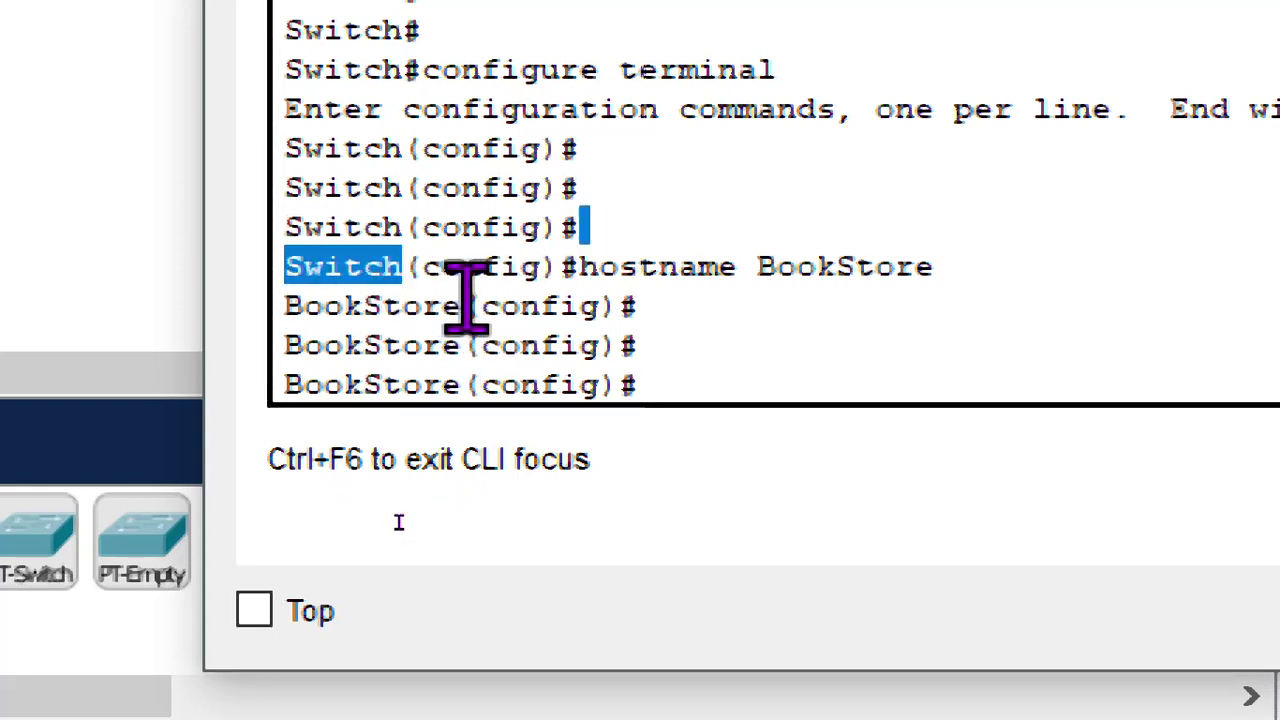
click(409, 257)
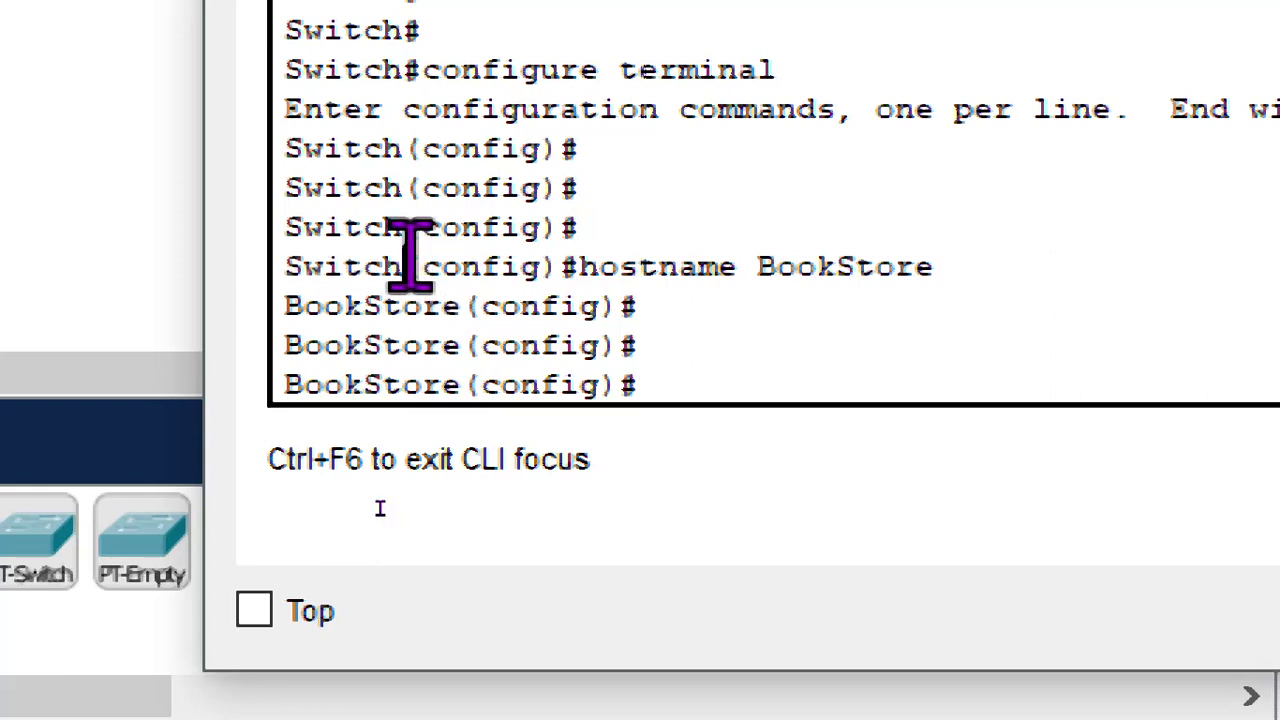
drag(462, 304, 272, 310)
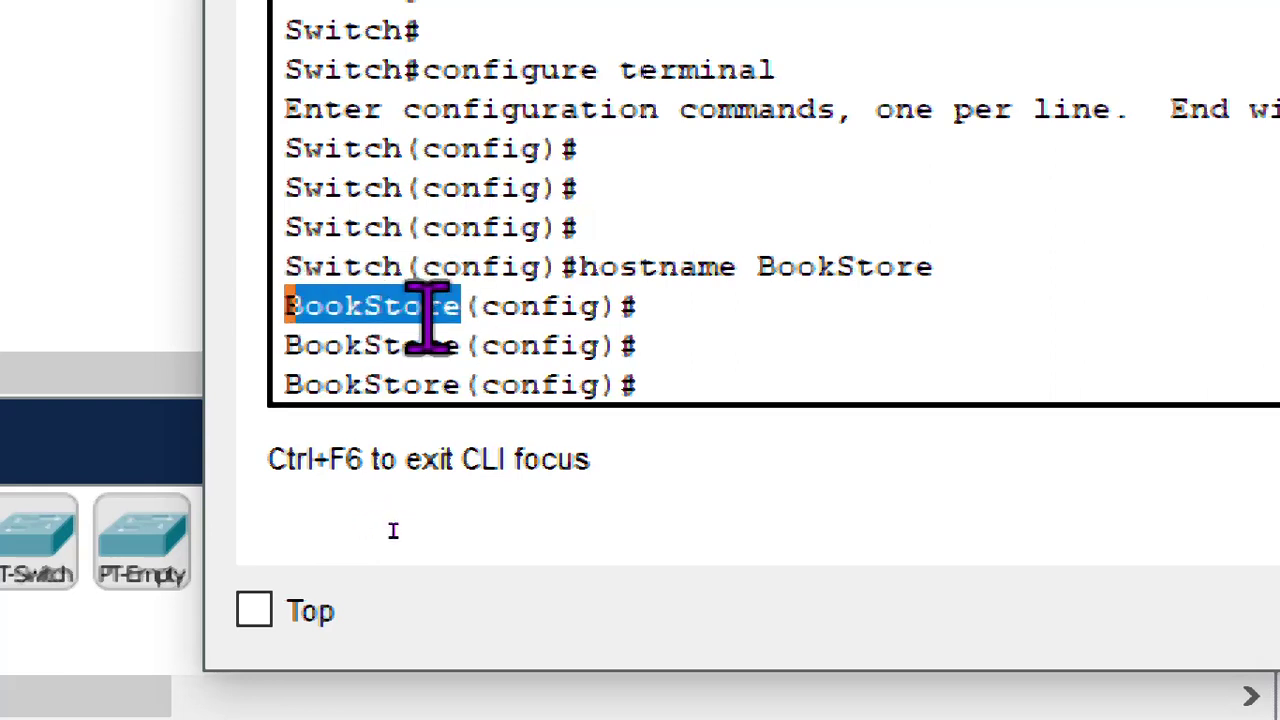
click(666, 377)
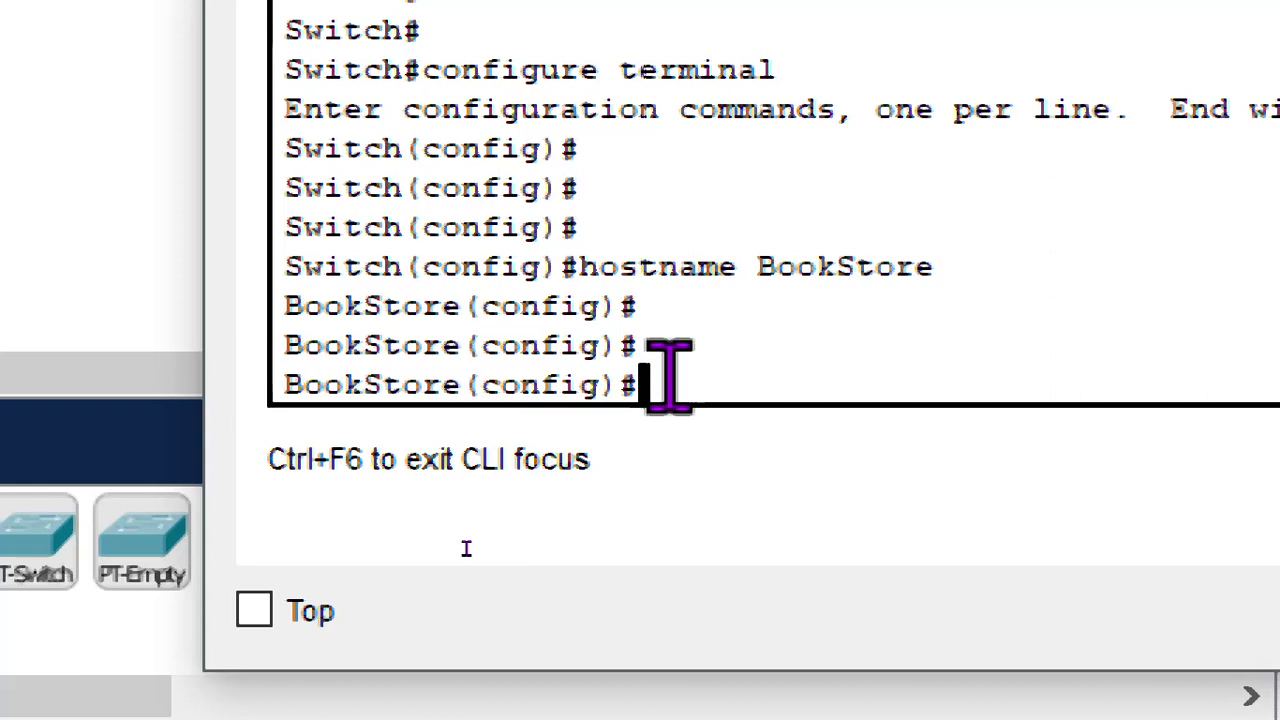
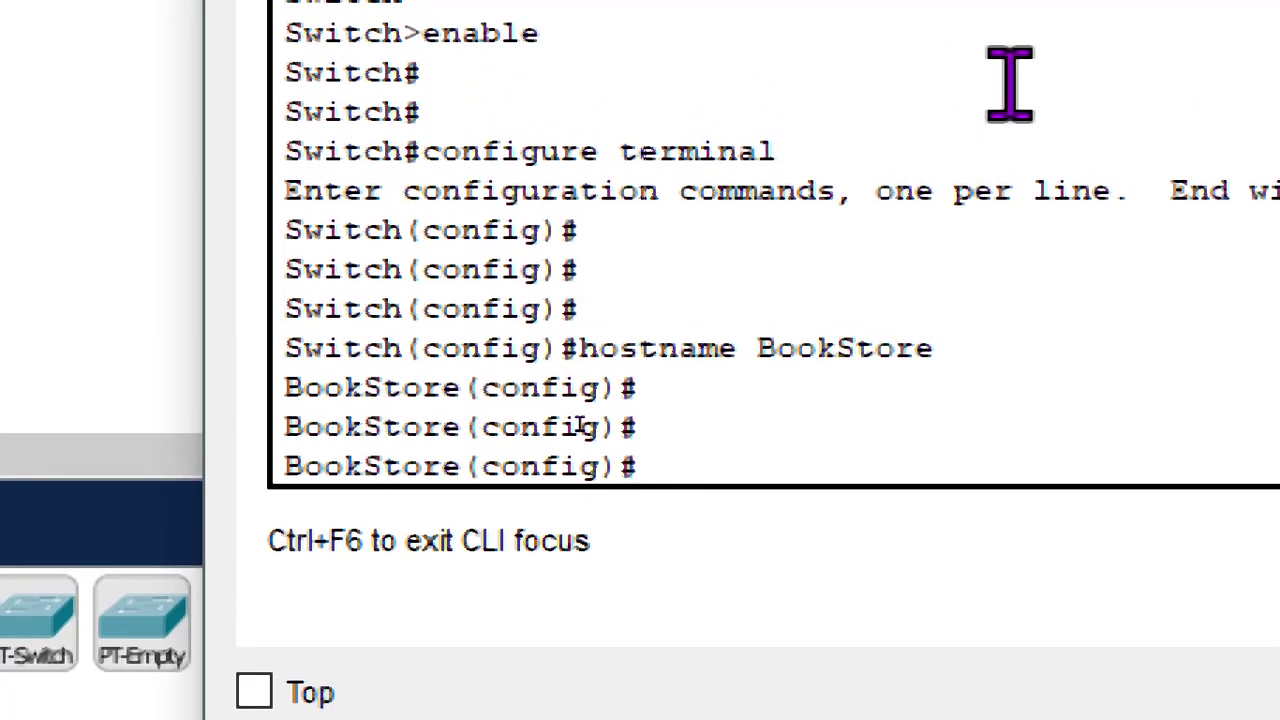
Create an @-delimited banner motd: a # border line, 'Only Authorized Users Allowed', and a closing # border
text(banner )
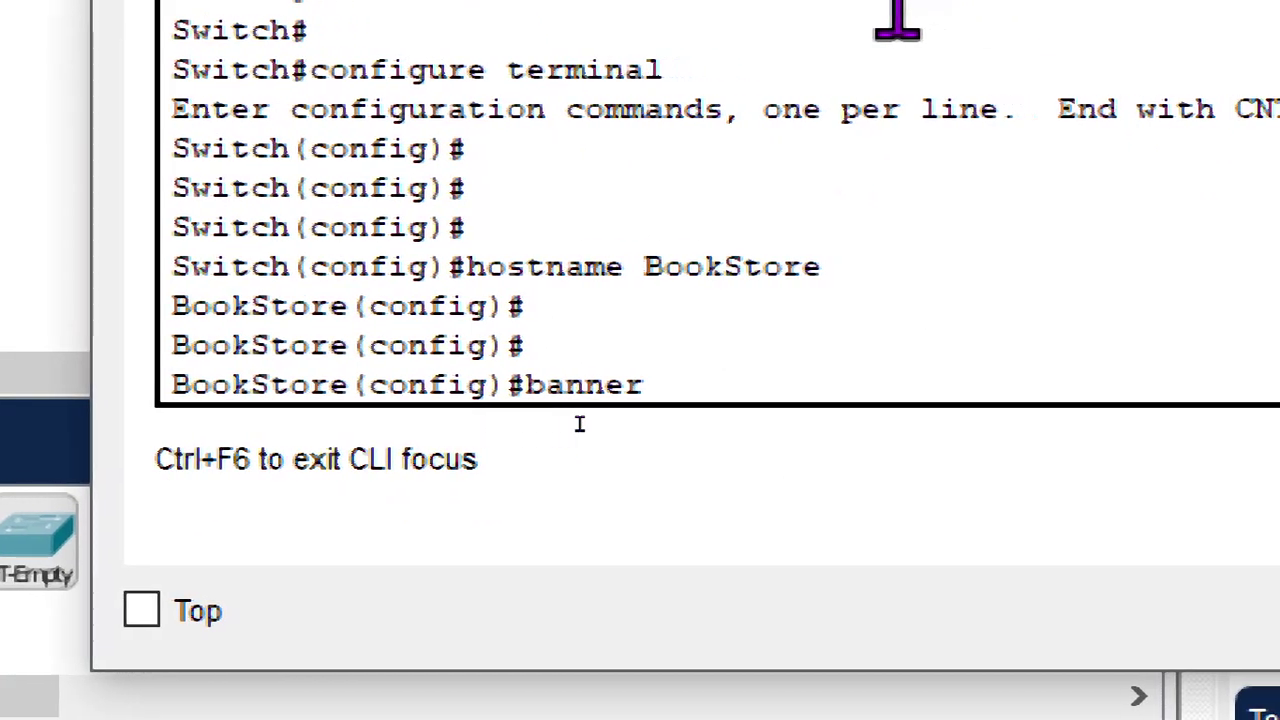
text(mot)
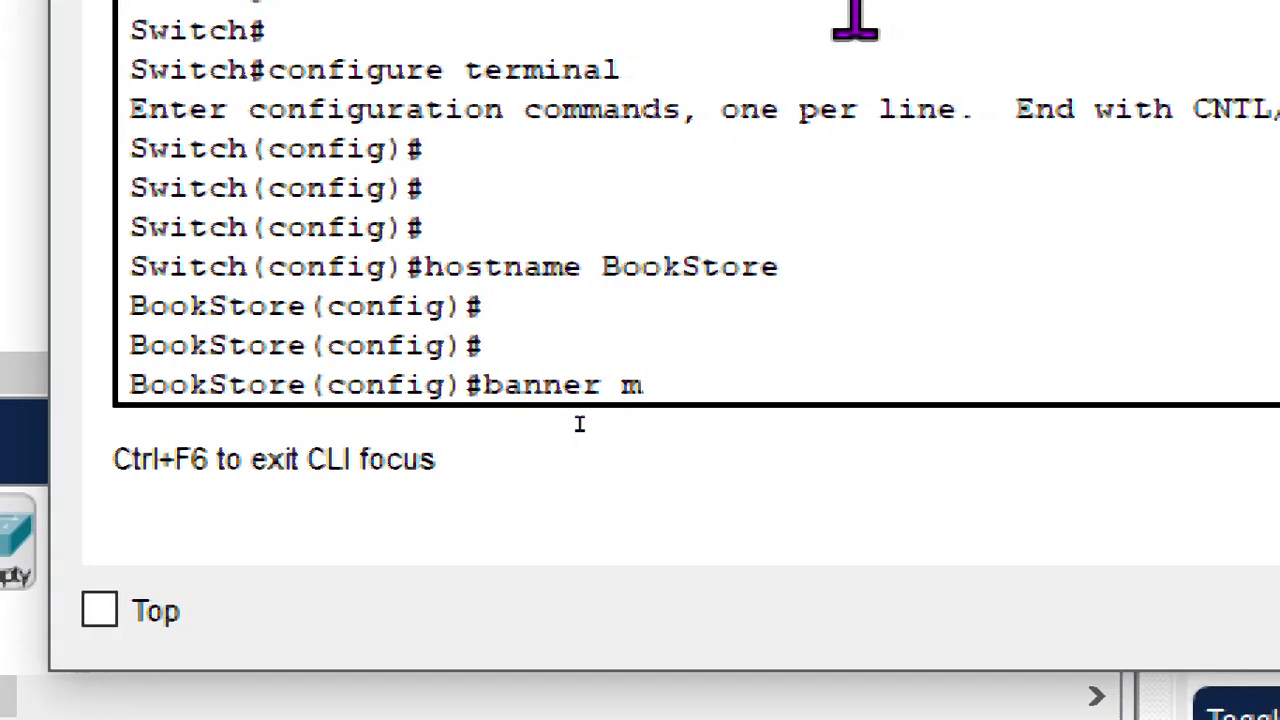
text(d)
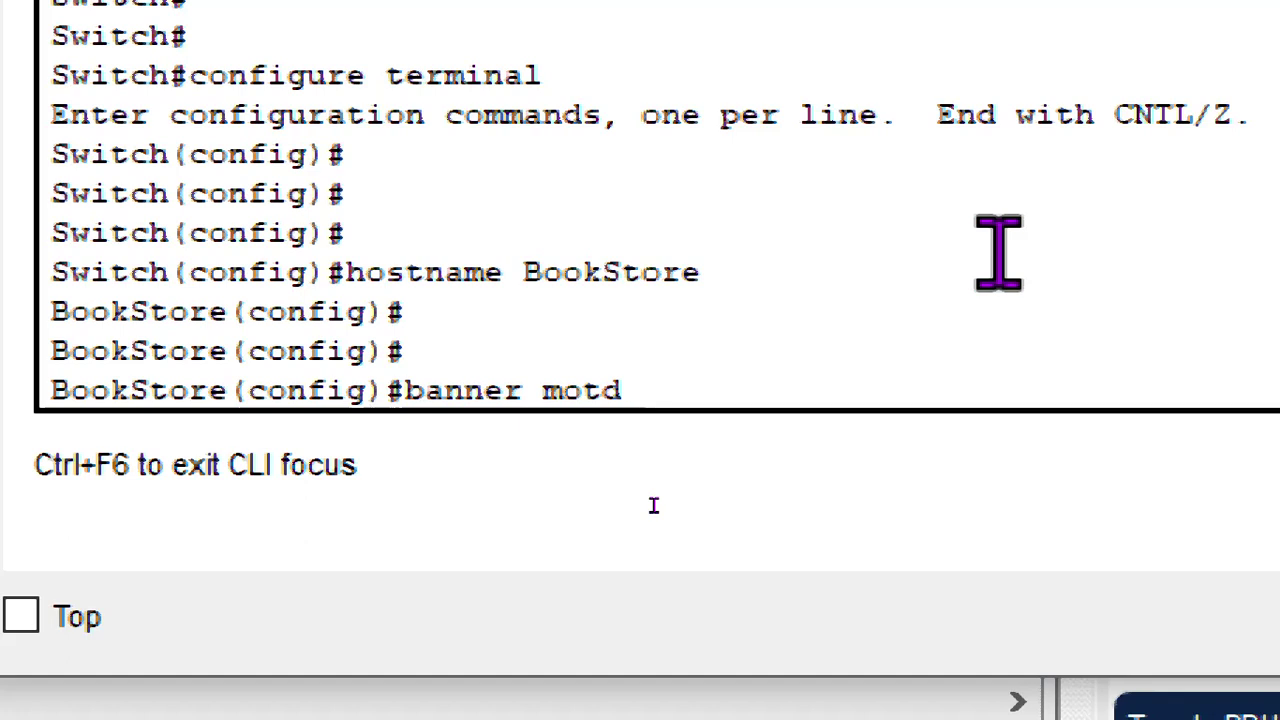
text(@)
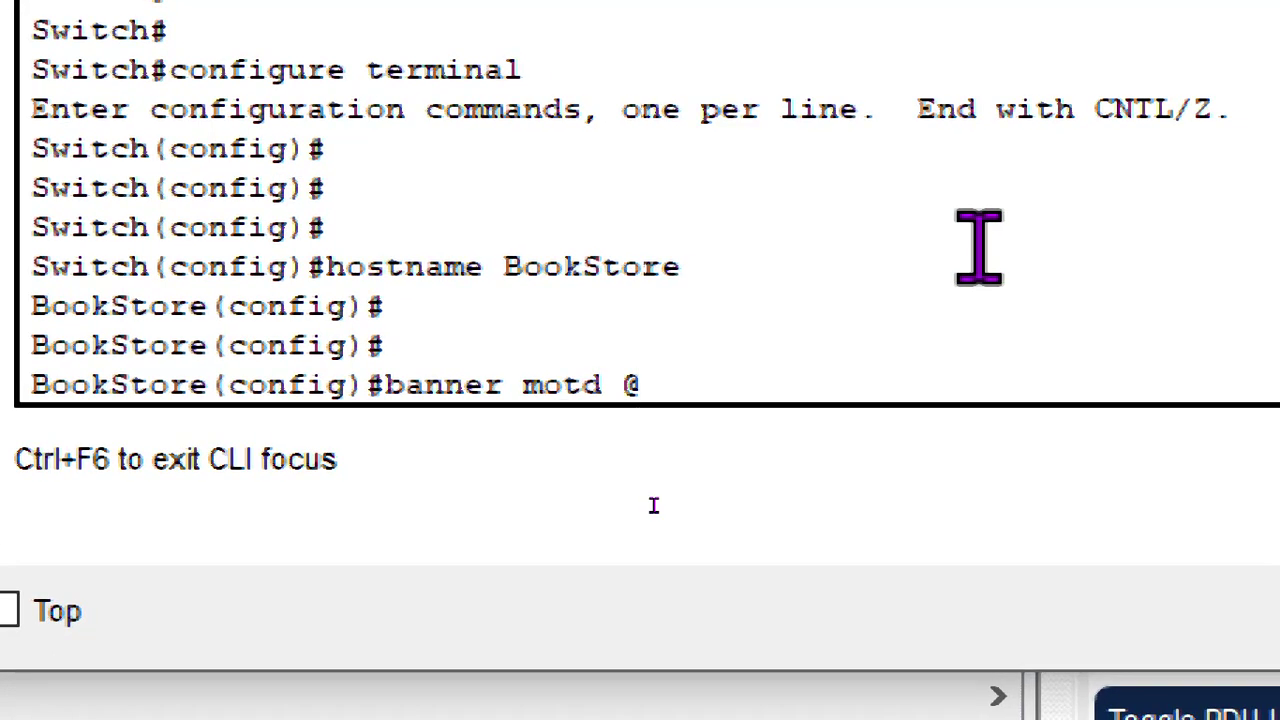
key(Return)
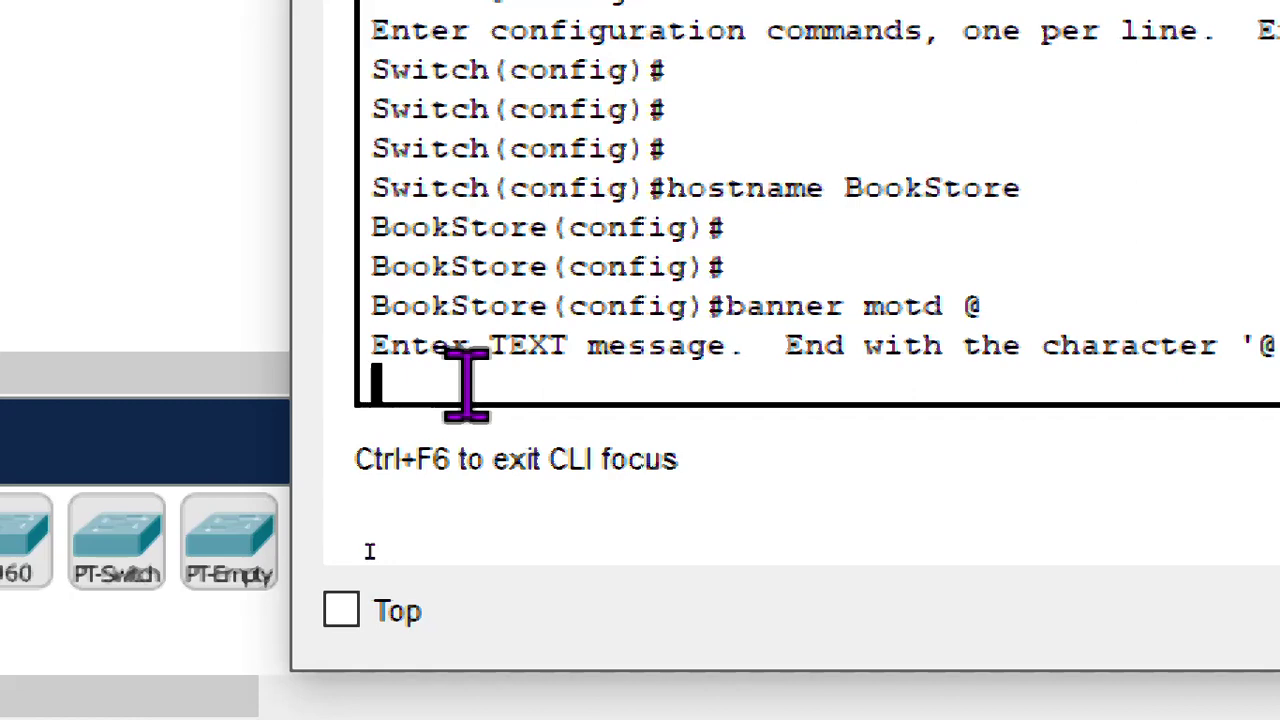
text(##########)
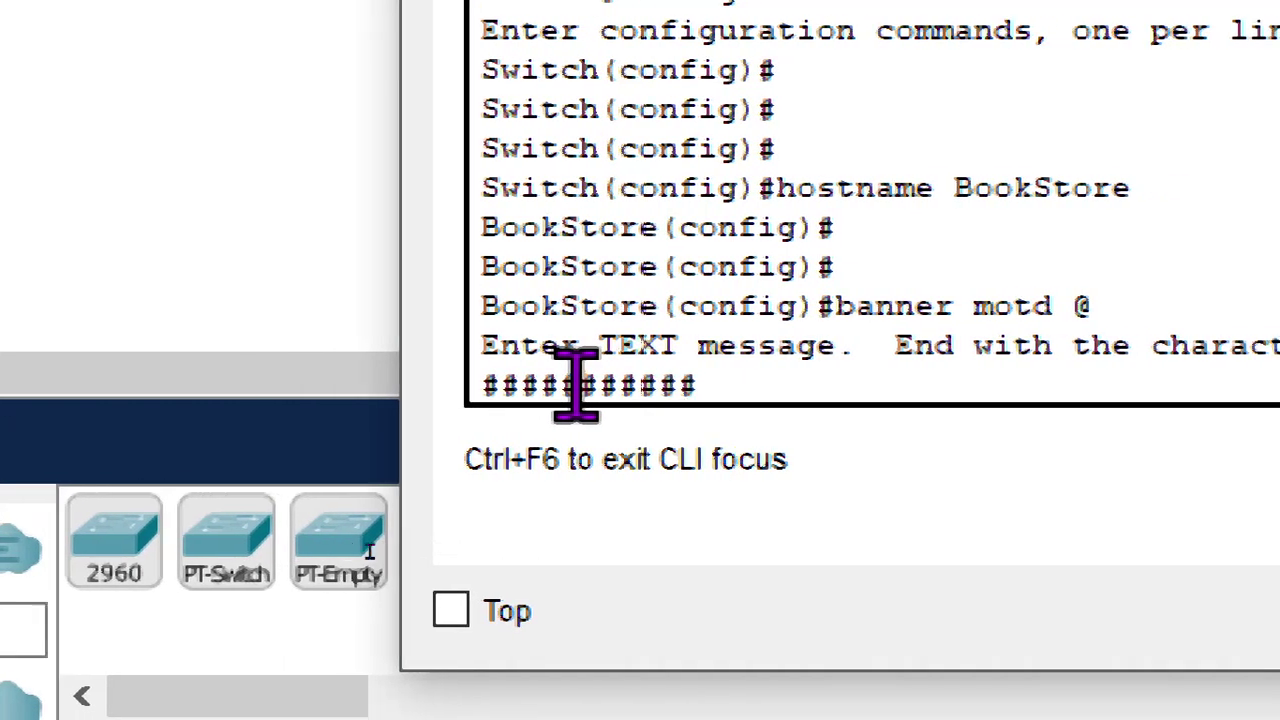
text(##############################)
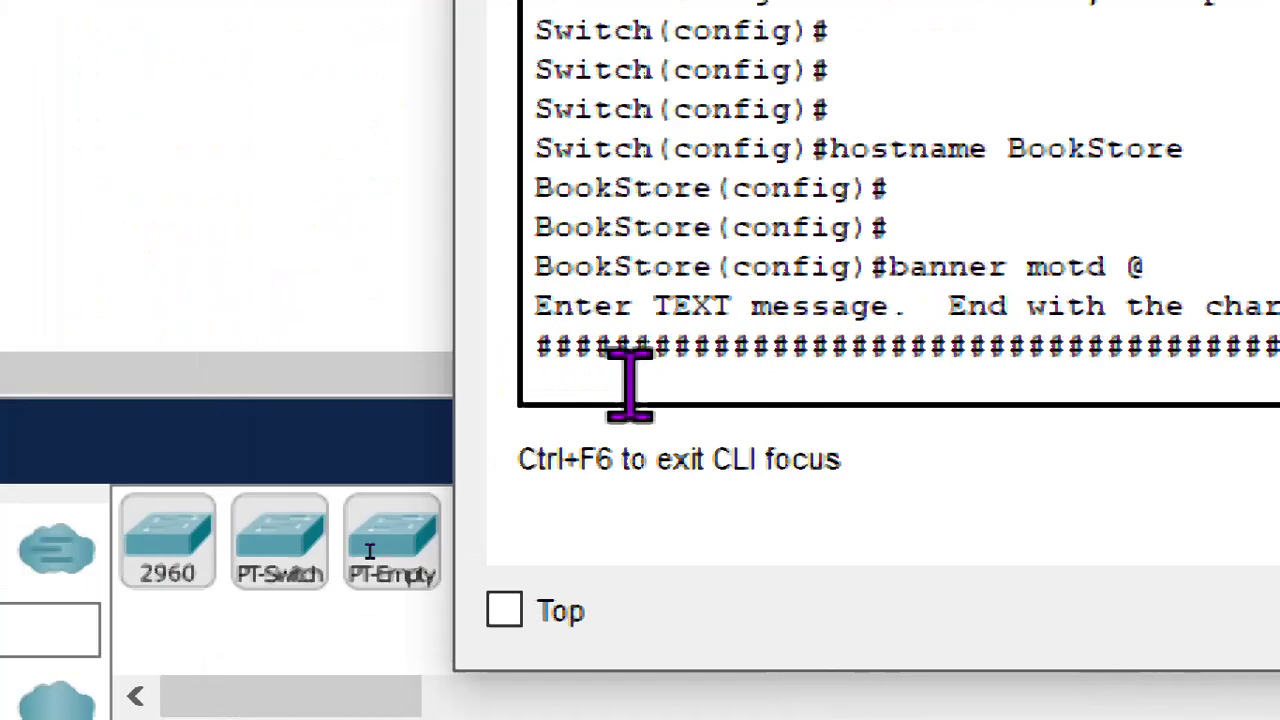
key(Return)
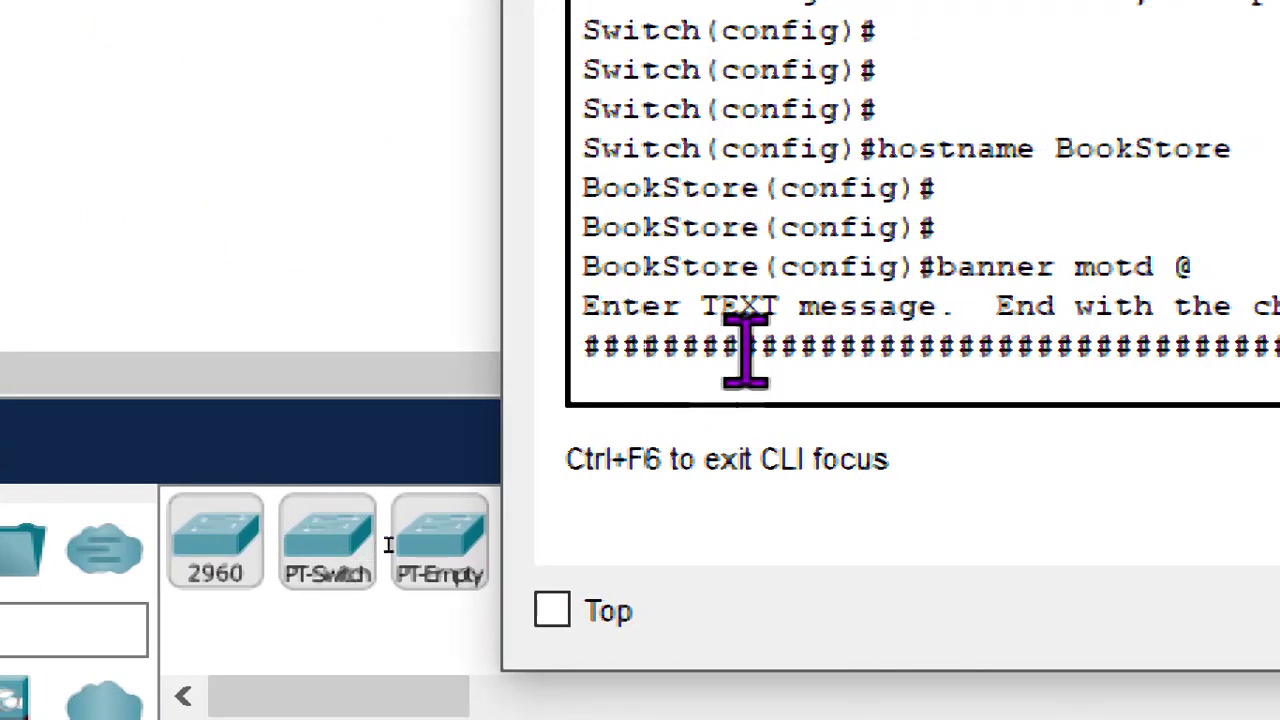
text(Only)
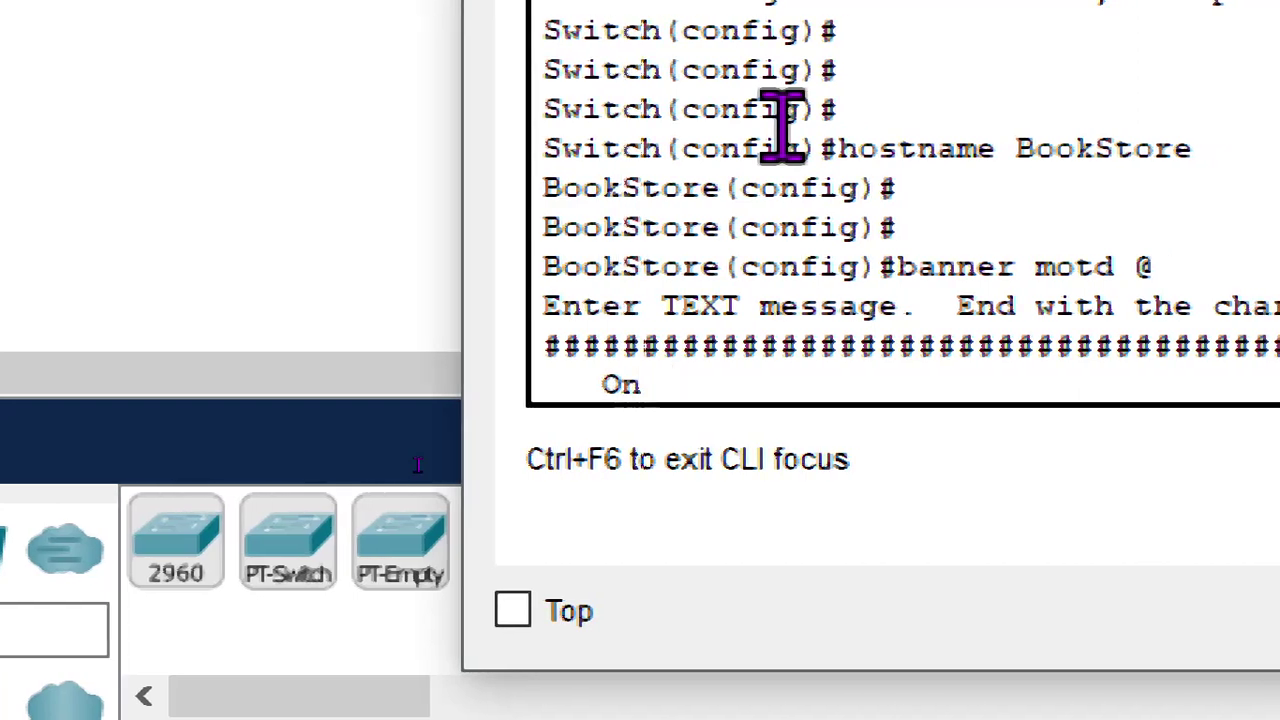
text( Author)
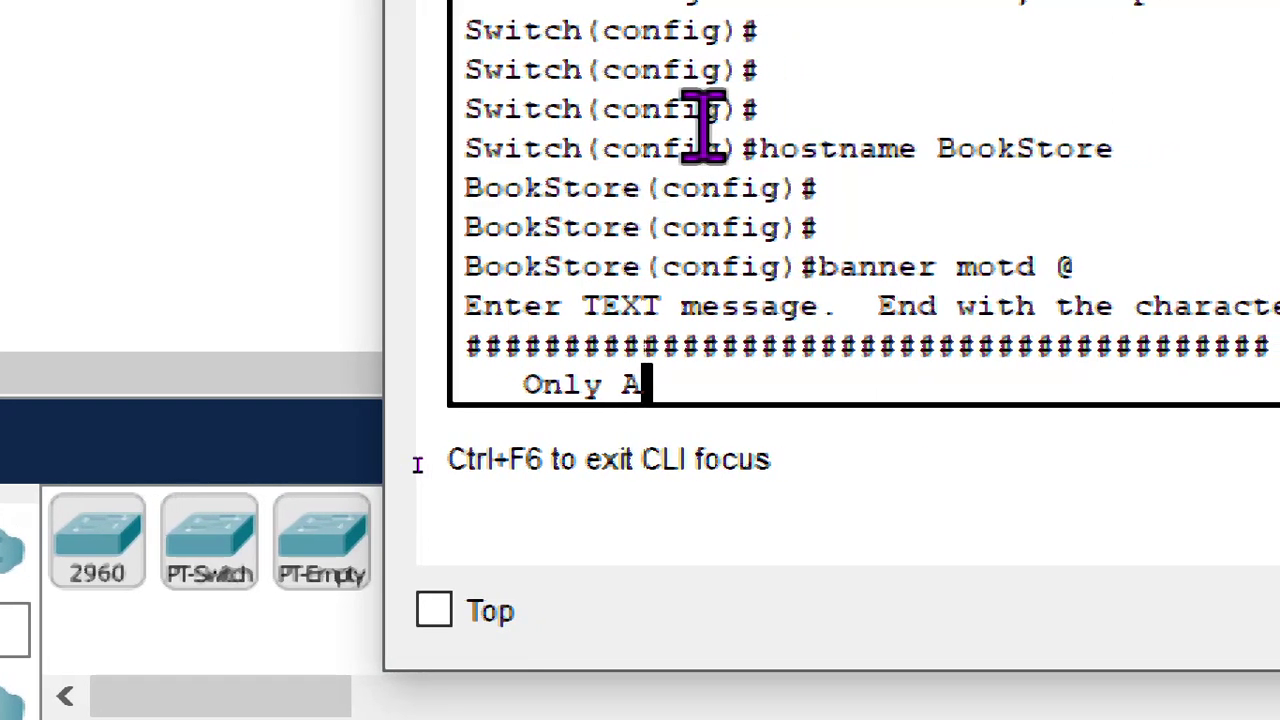
text(iz)
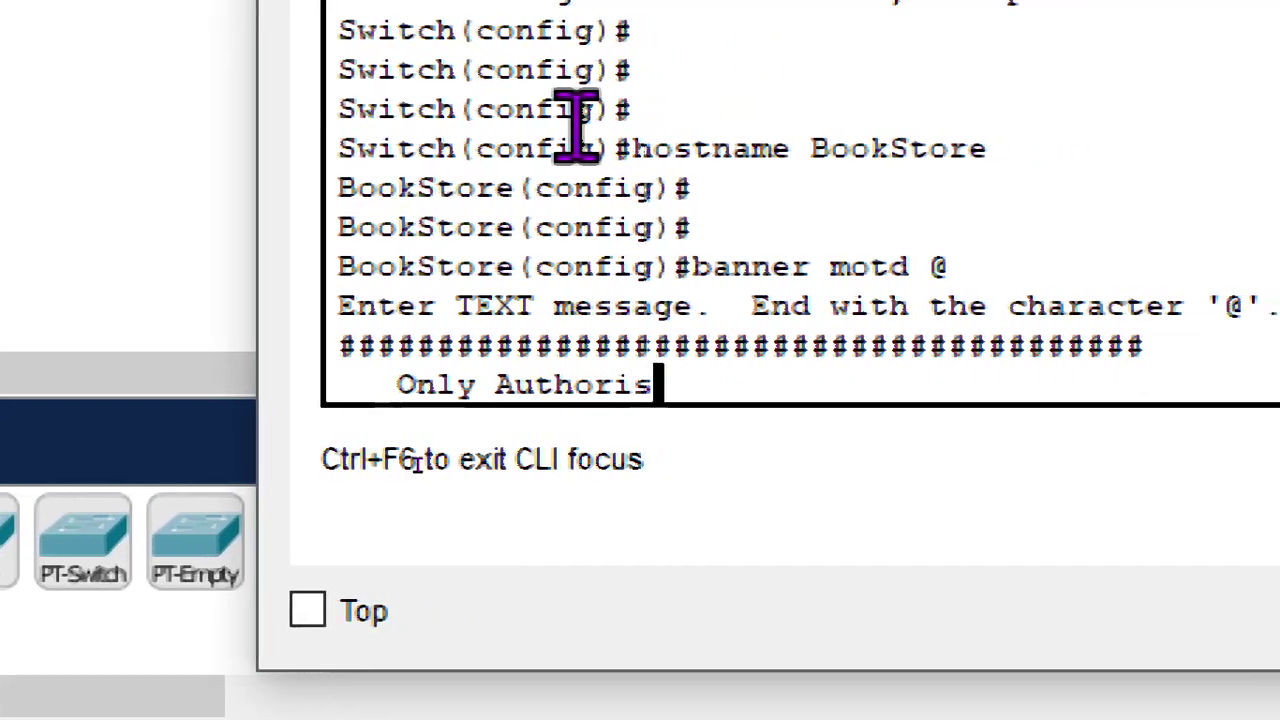
text(ed )
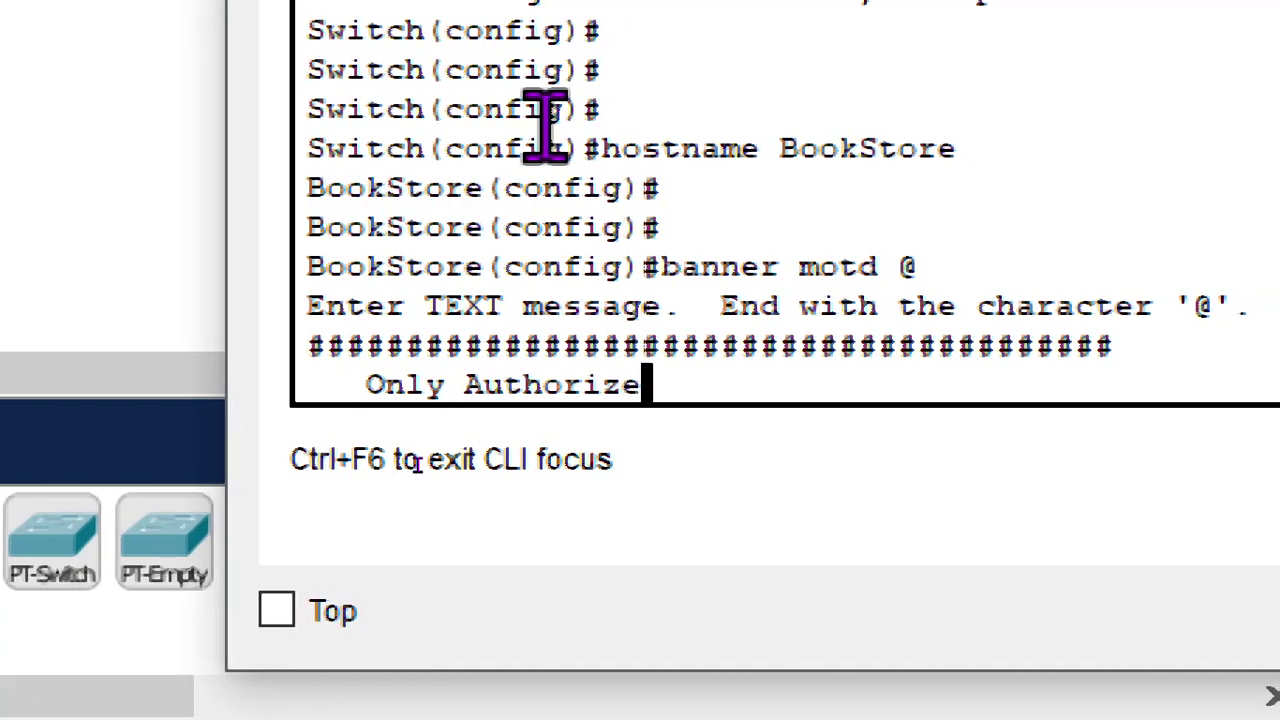
text(U)
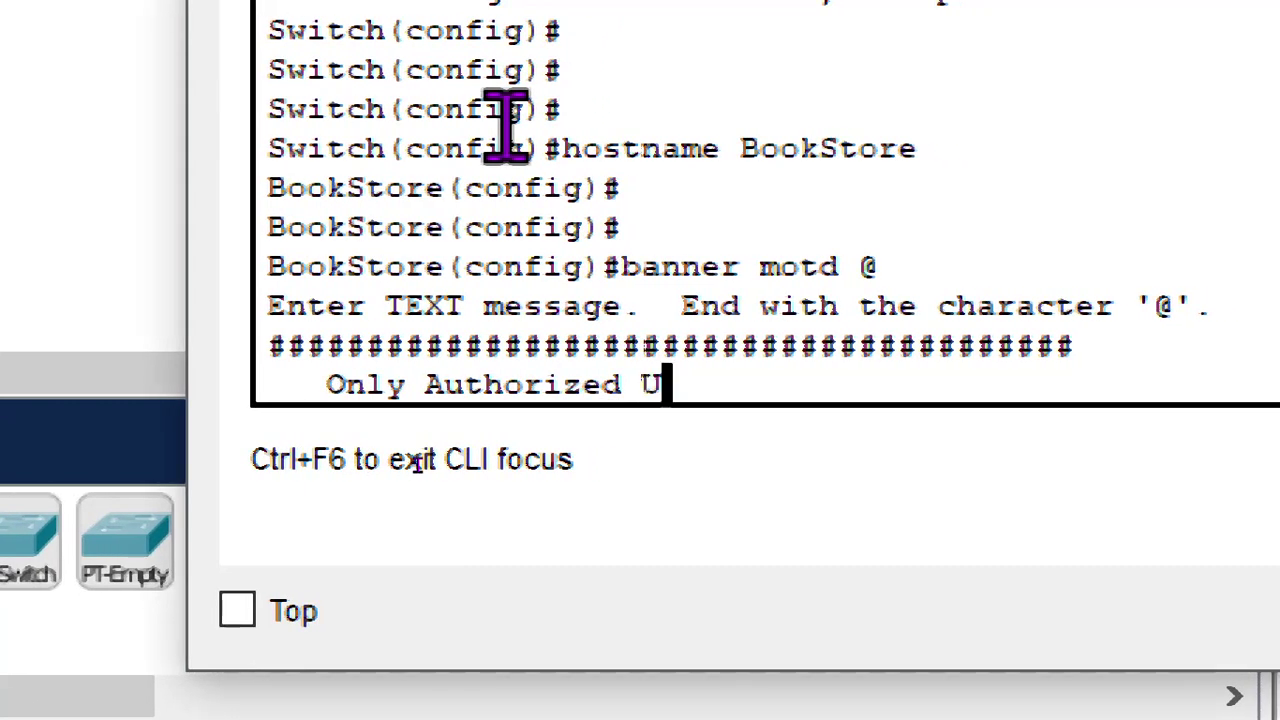
text(sers)
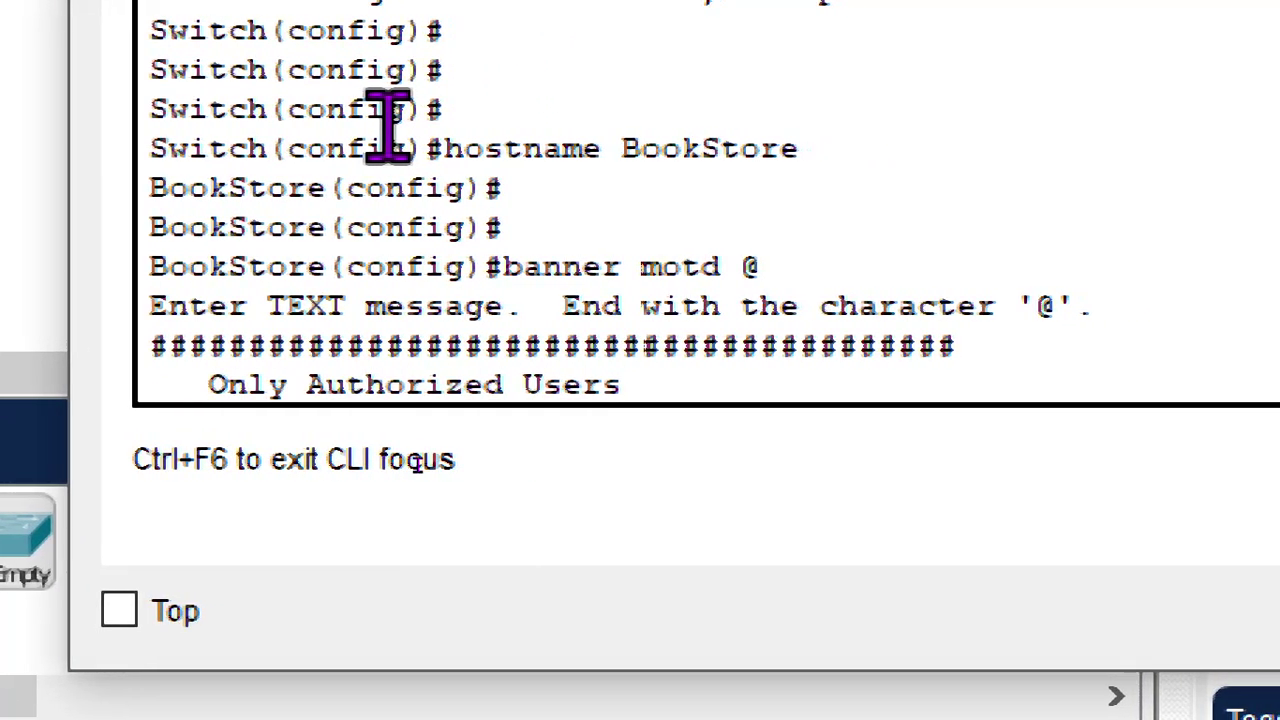
text( Allow)
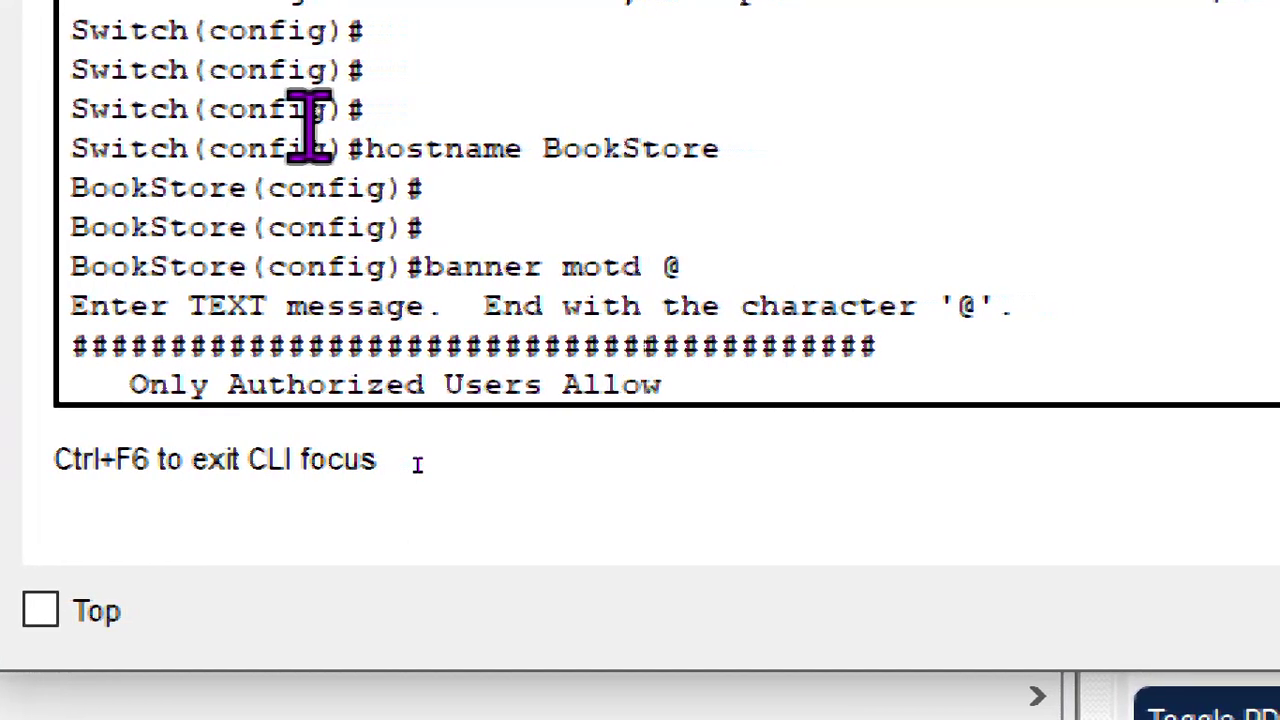
text(ed)
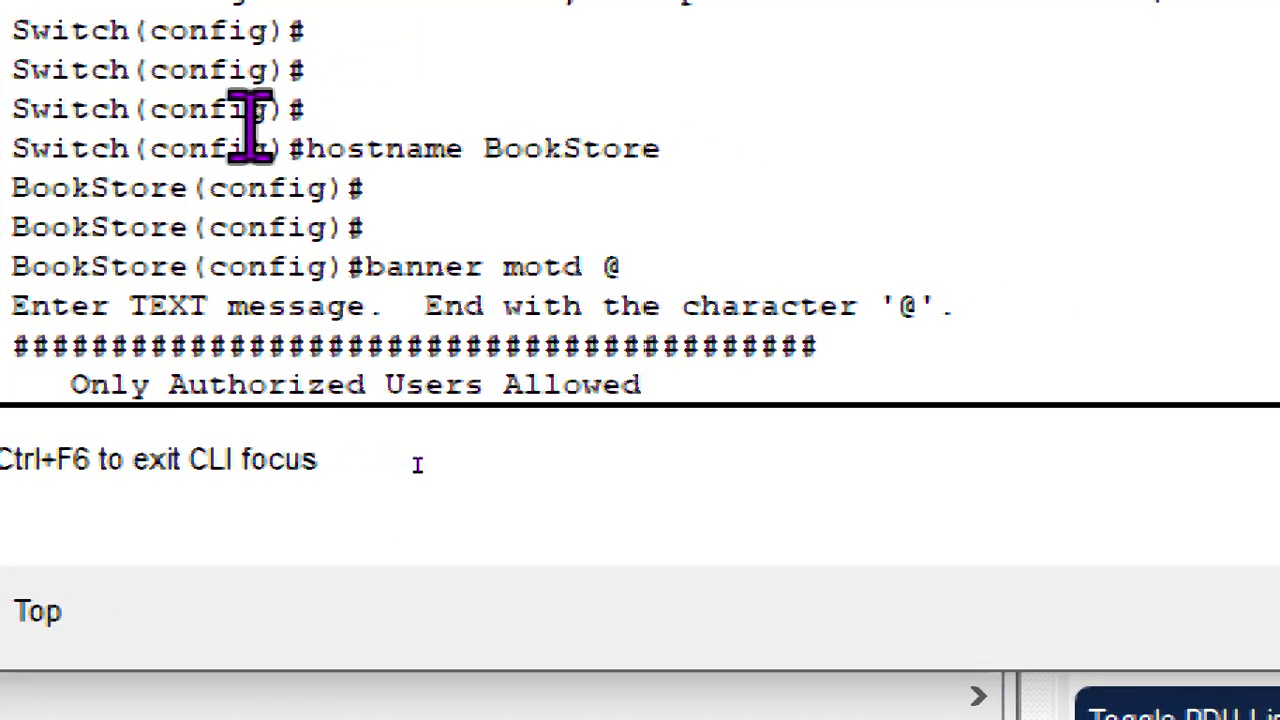
key(Return)
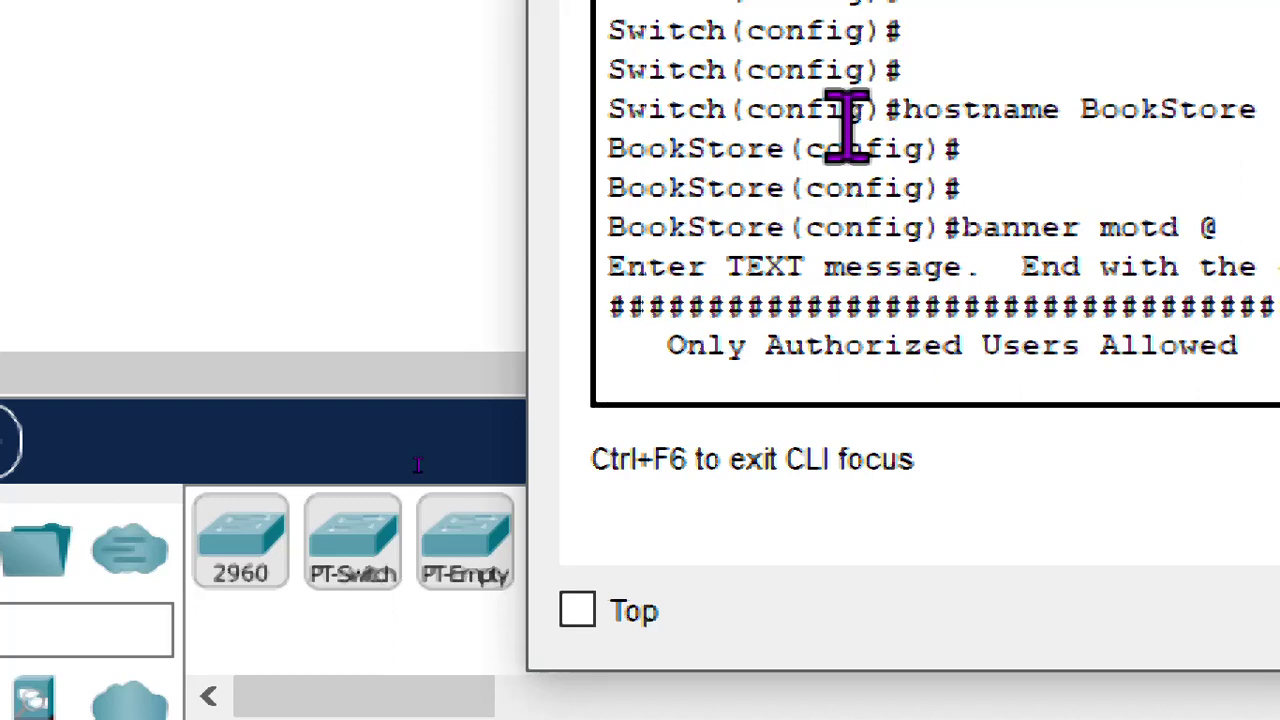
text(############################)
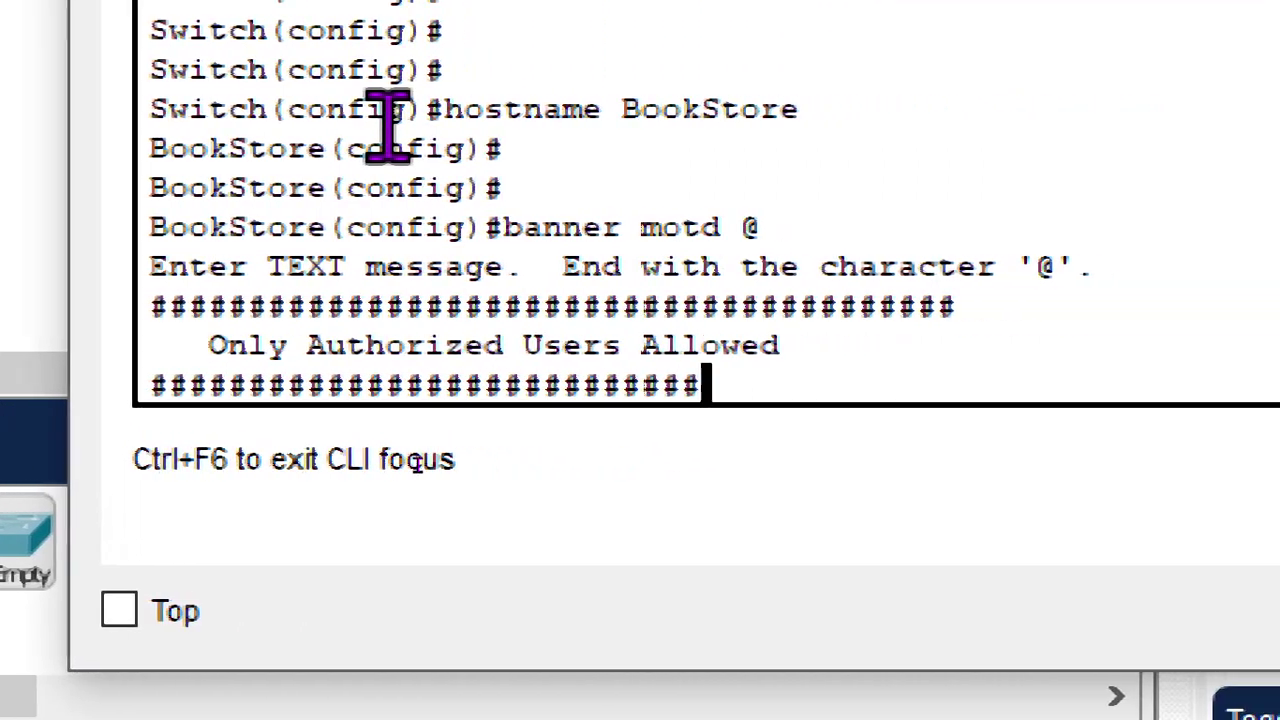
text(############)
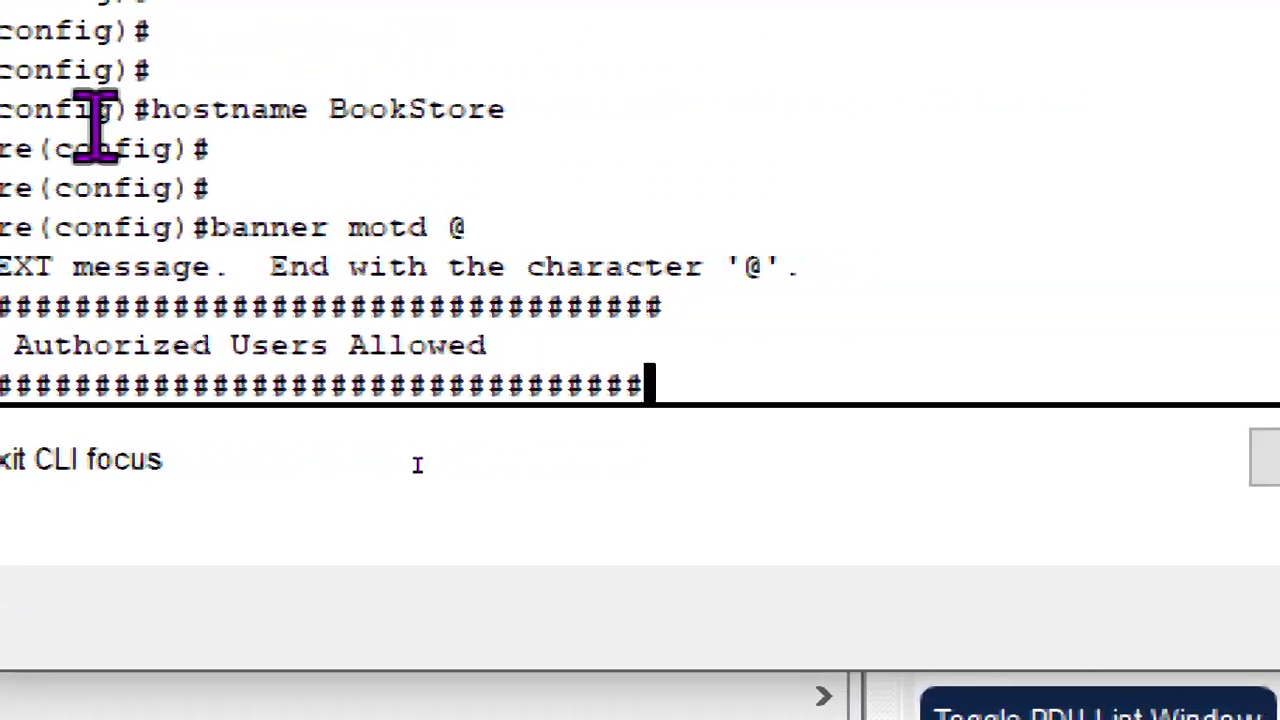
text(#)
key(Return)
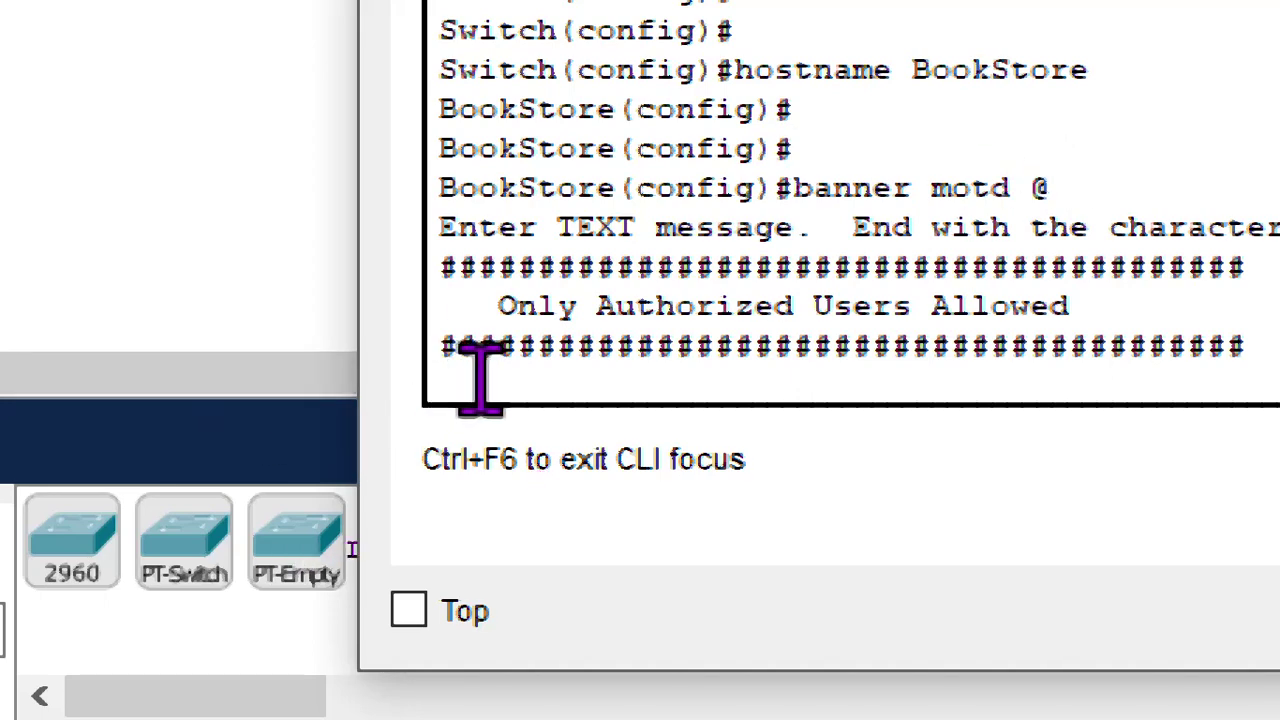
text(@)
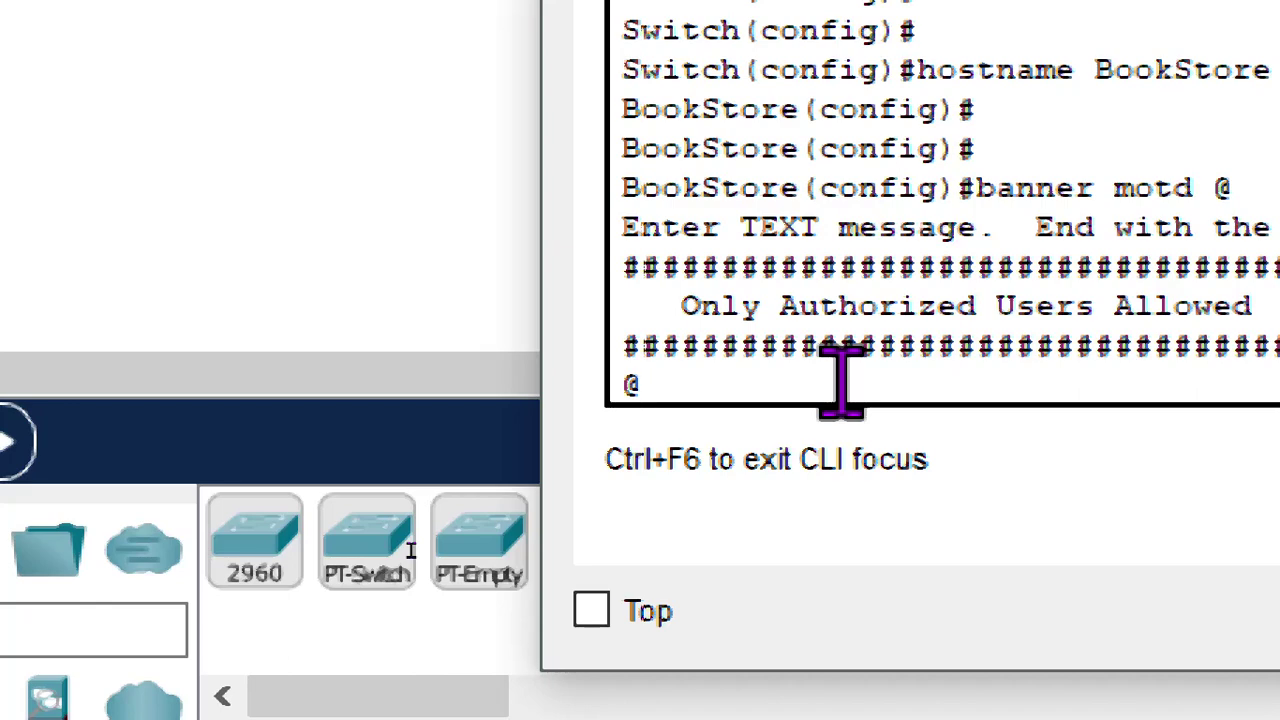
key(Return)
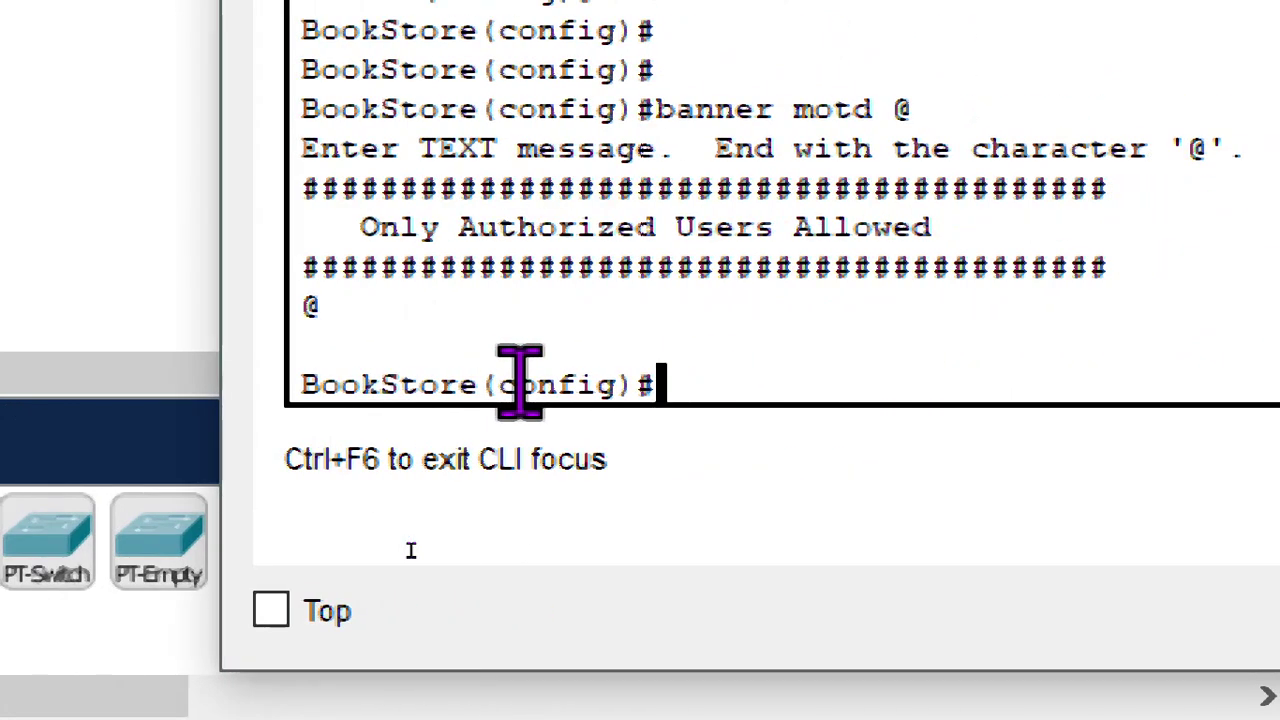
key(Return)
key(Return)
key(Return)
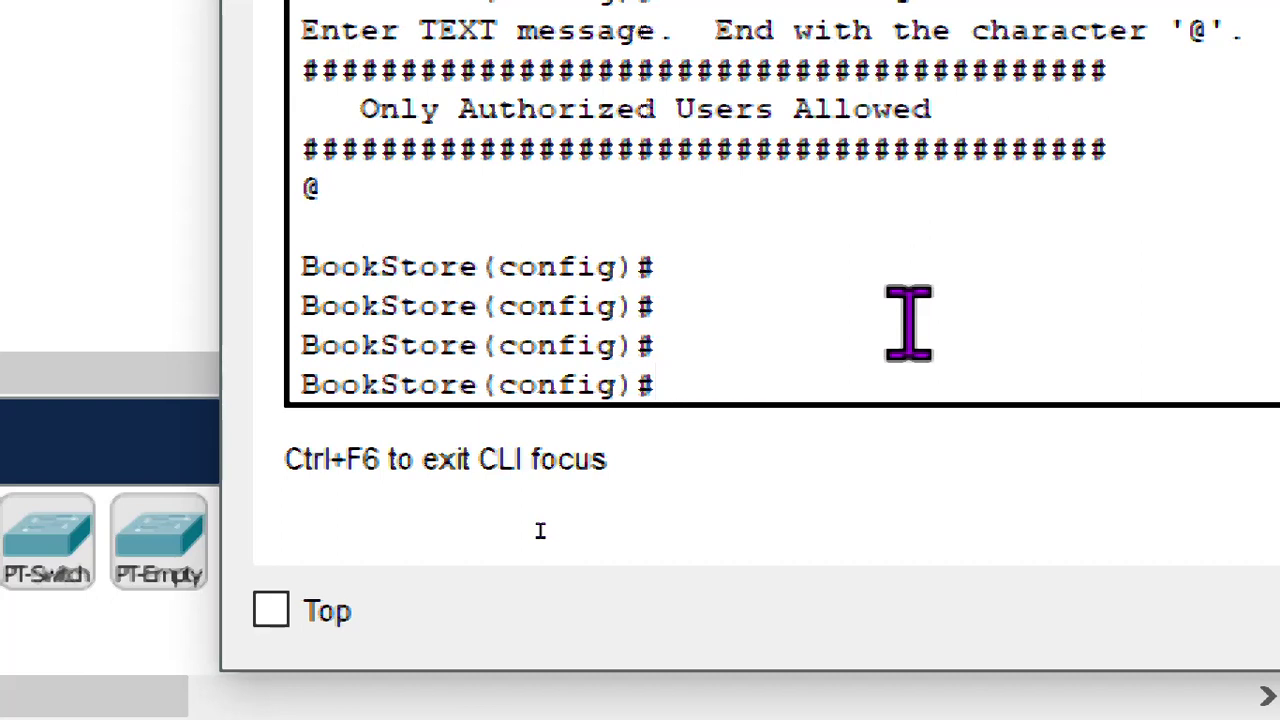
Set a password on line console 0 and enable login on it
text(lin)
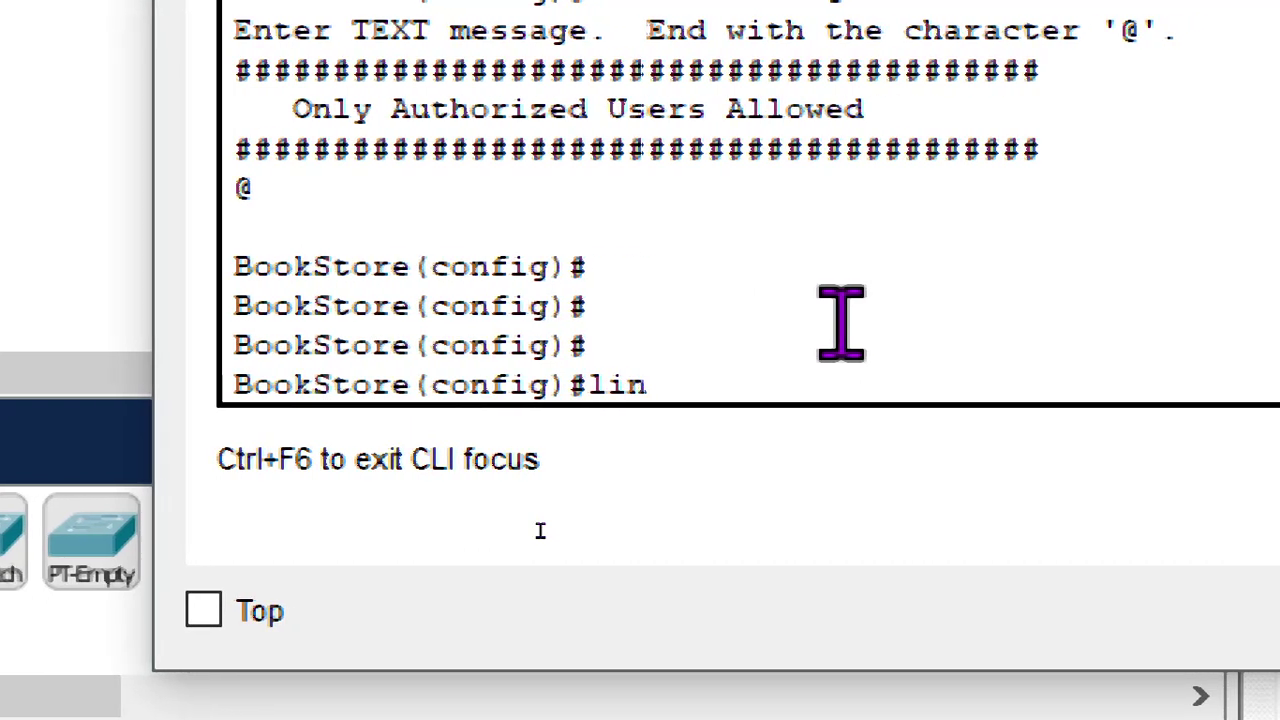
text(e con)
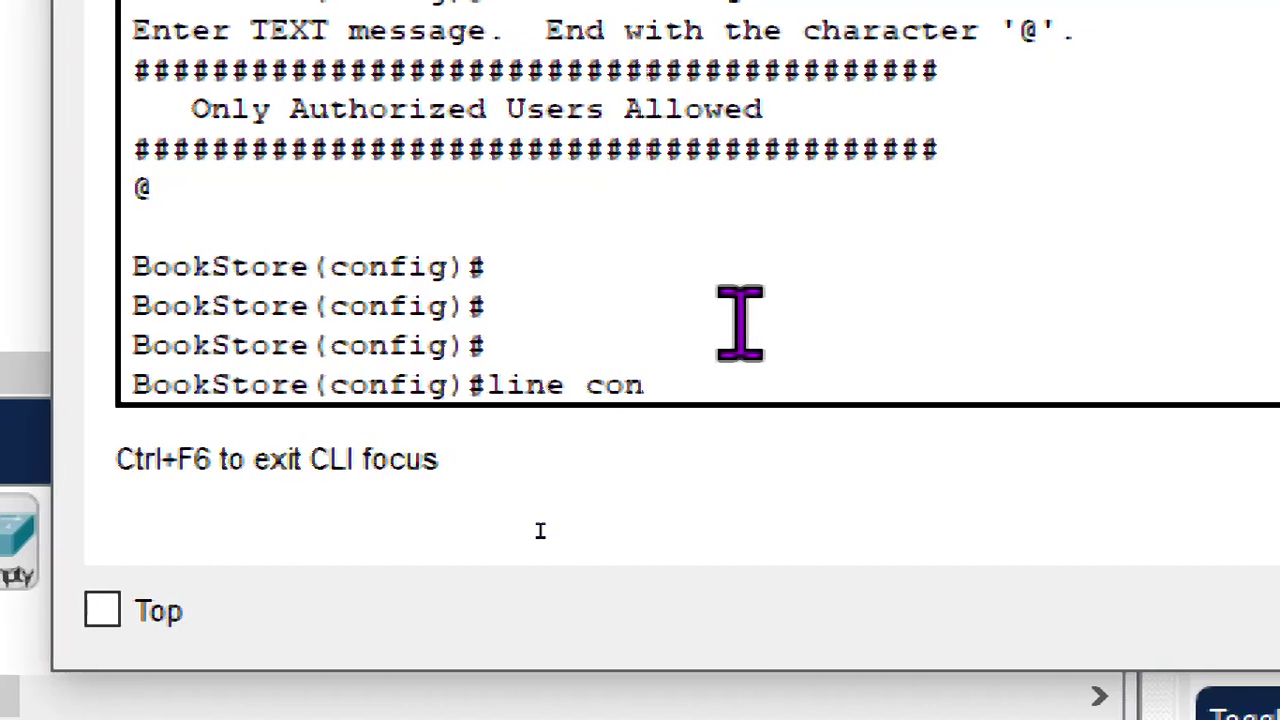
text(sole)
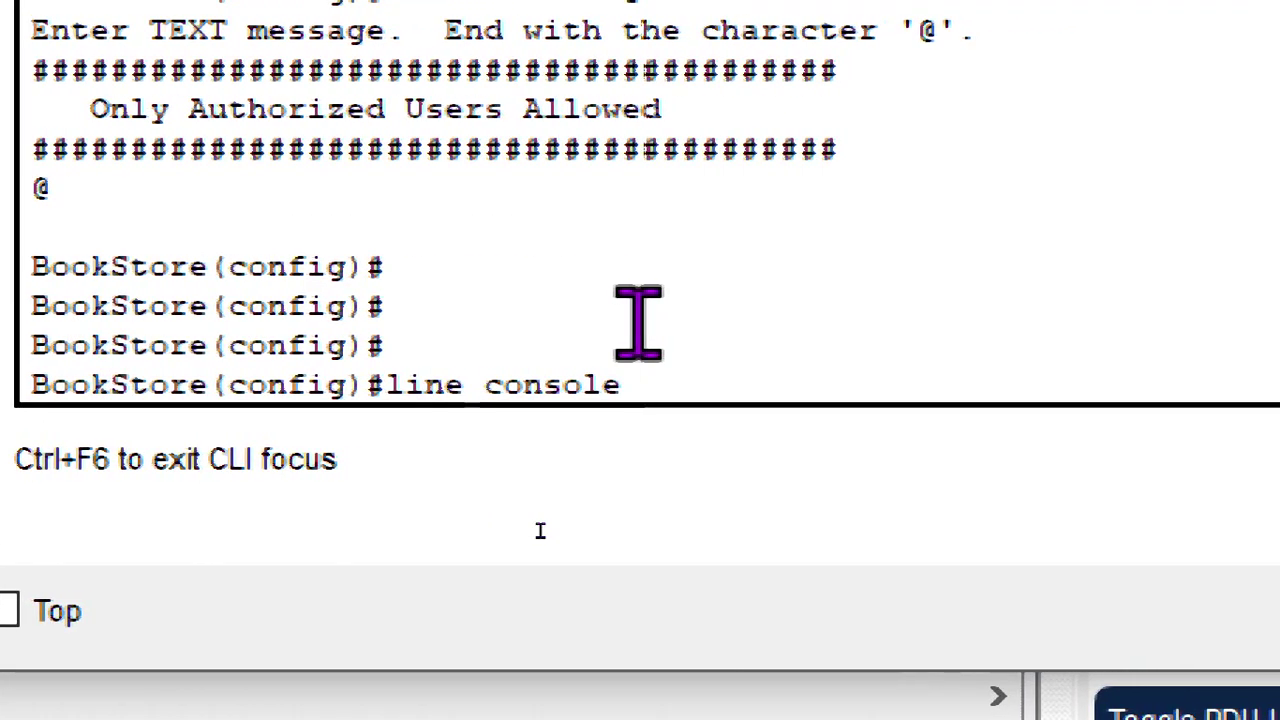
text( 0)
key(Return)
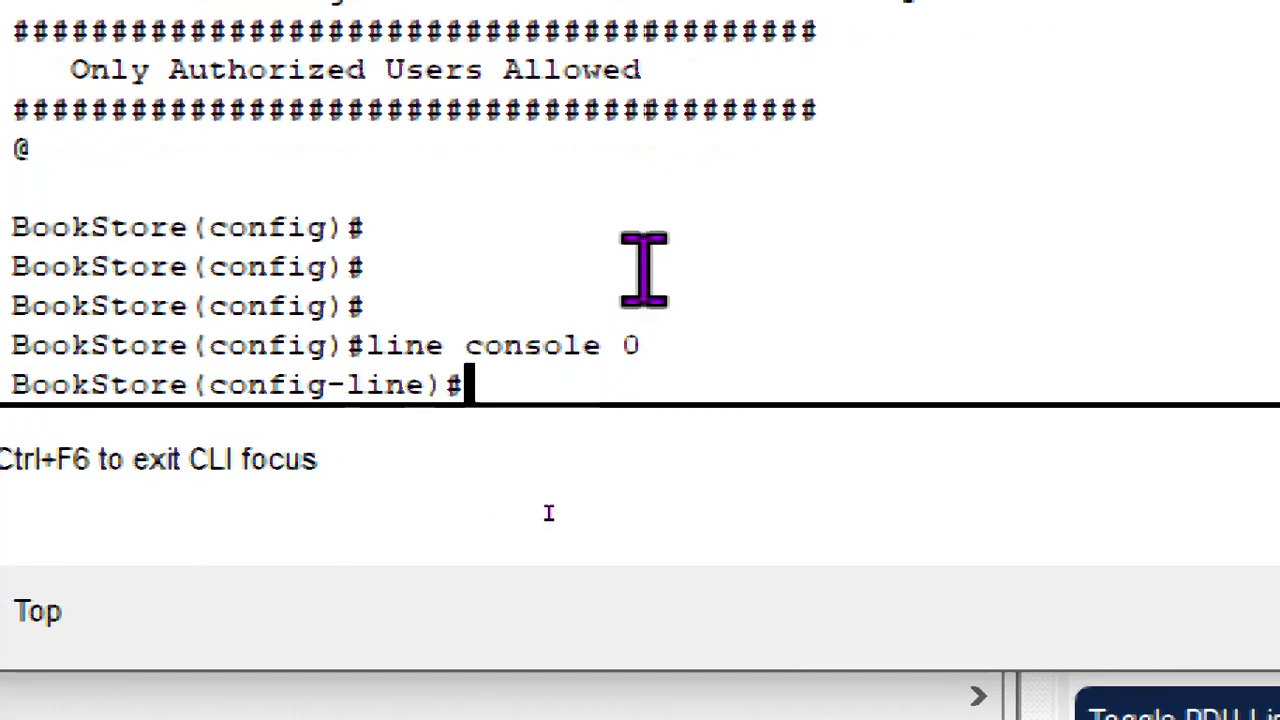
text(p)
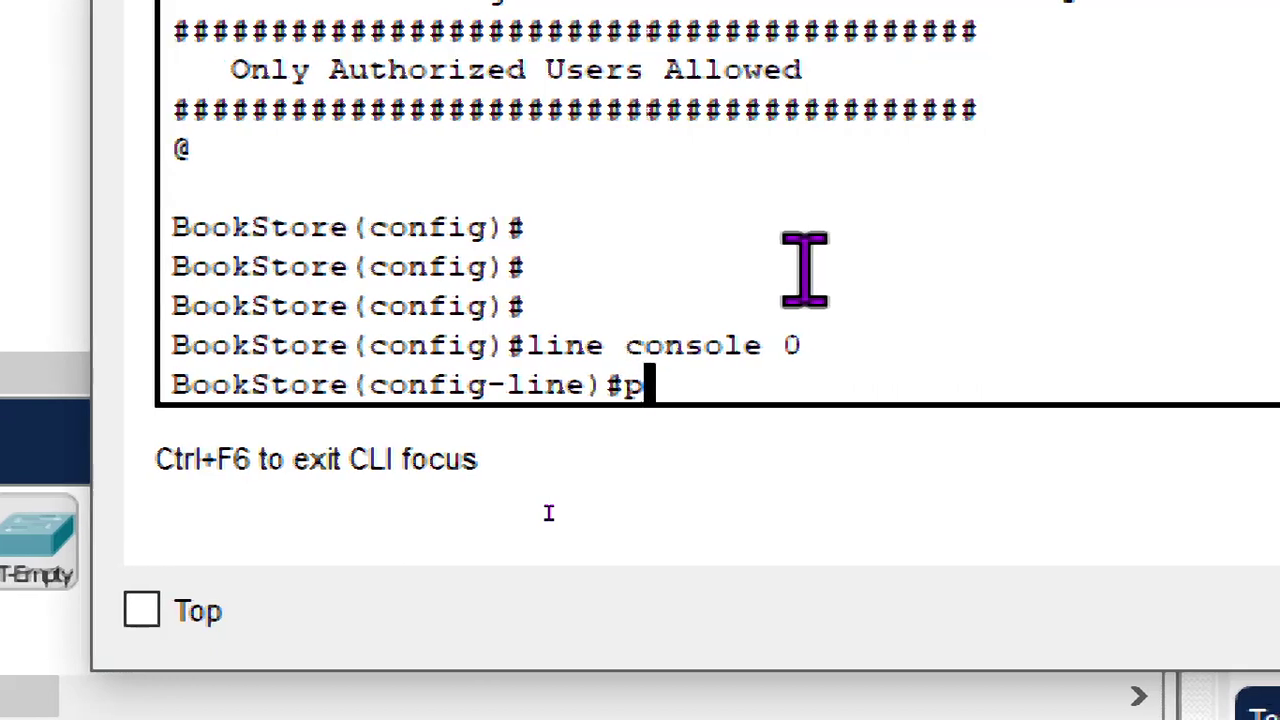
text(asswo)
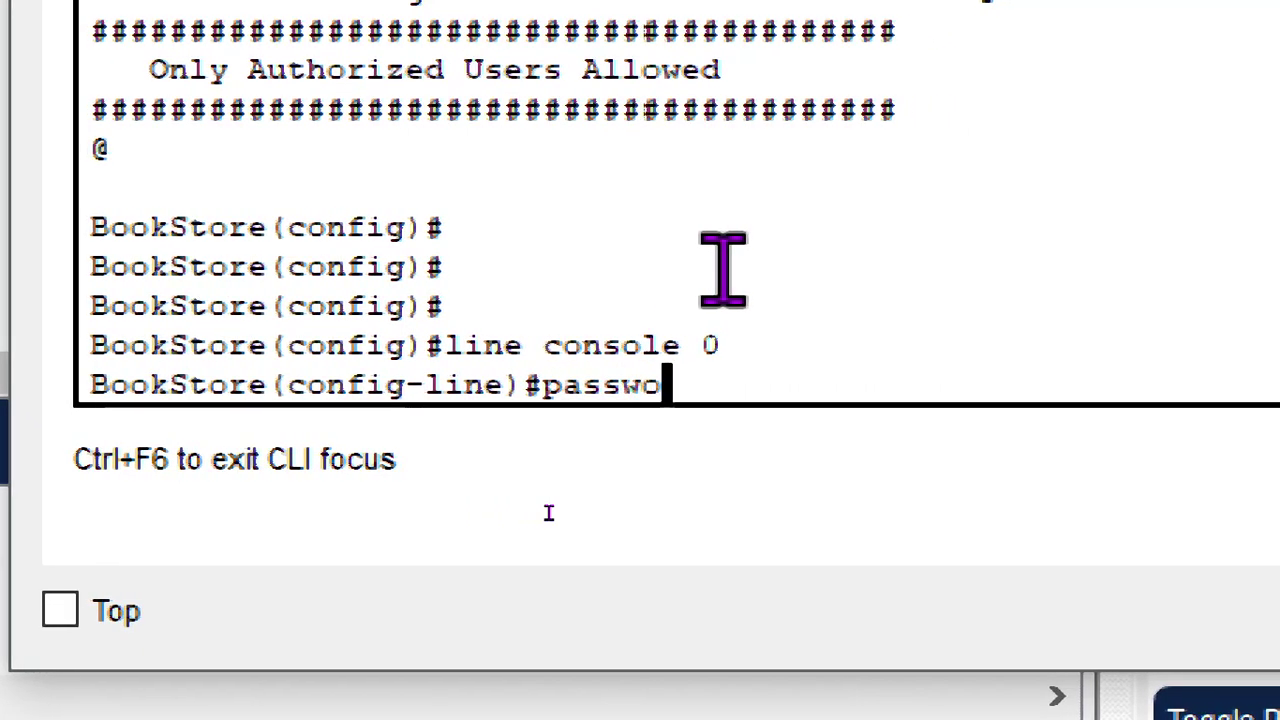
text(rd )
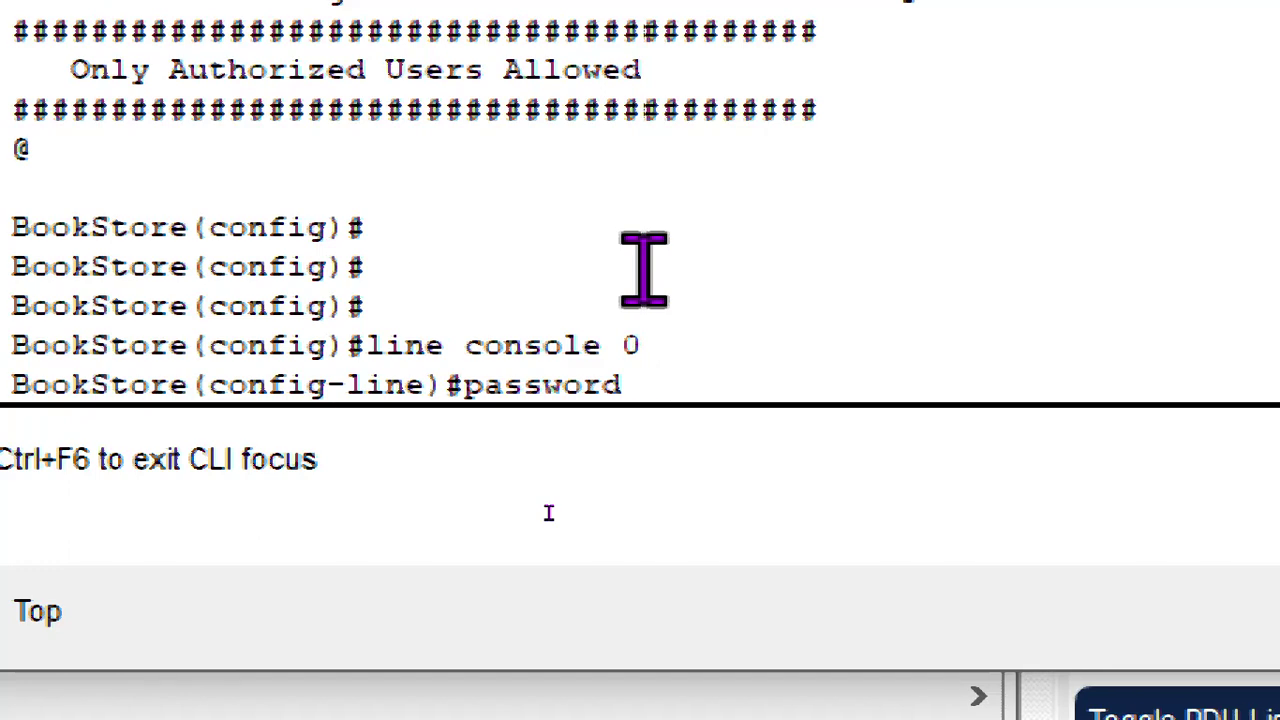
text(book)
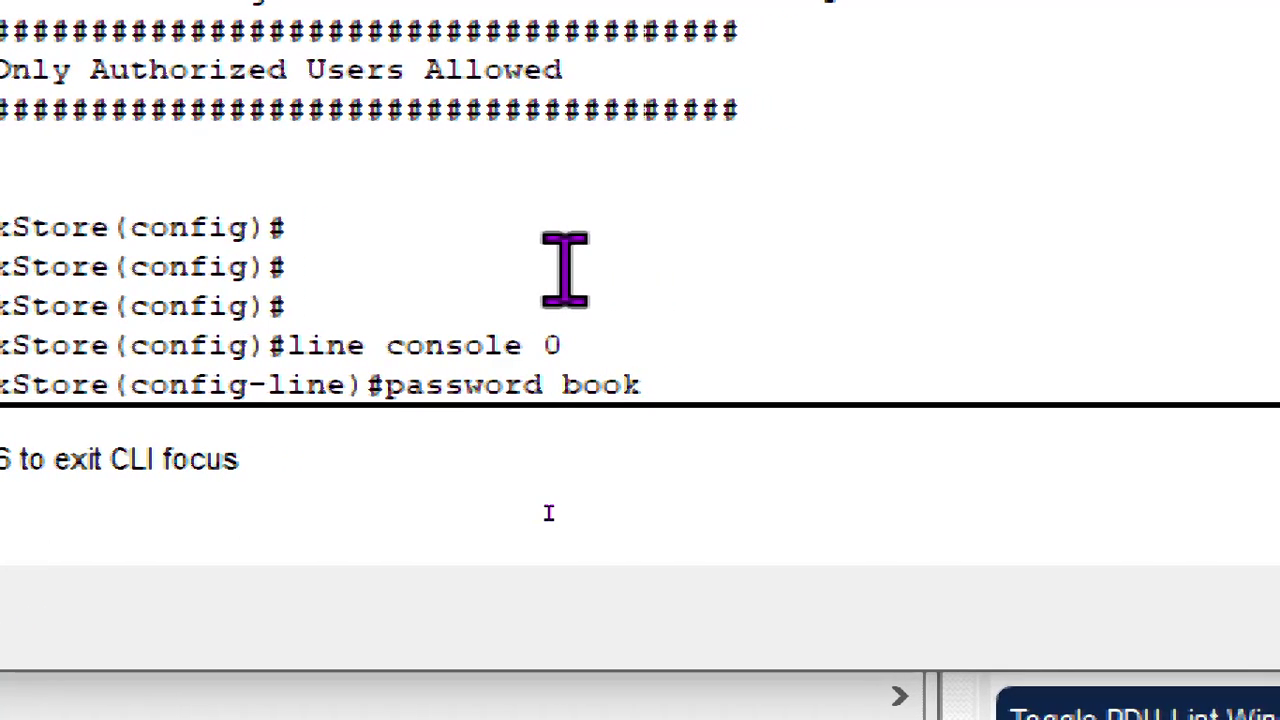
text(store)
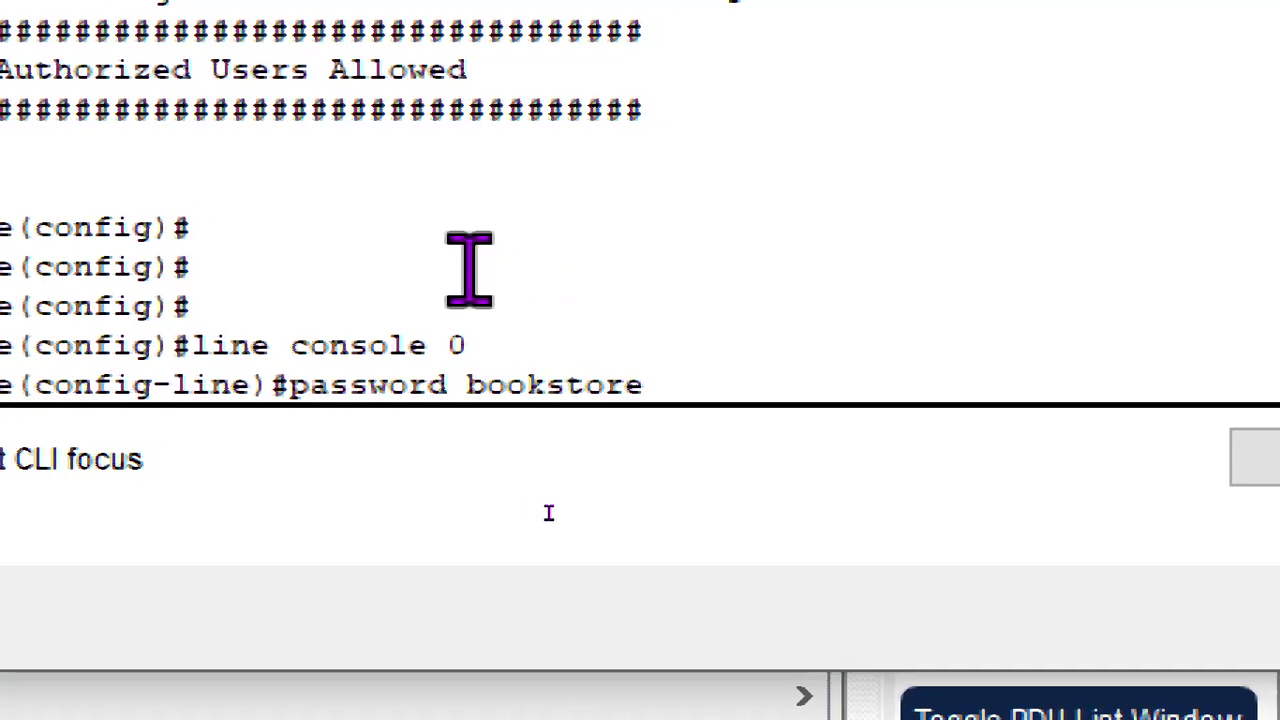
text(123)
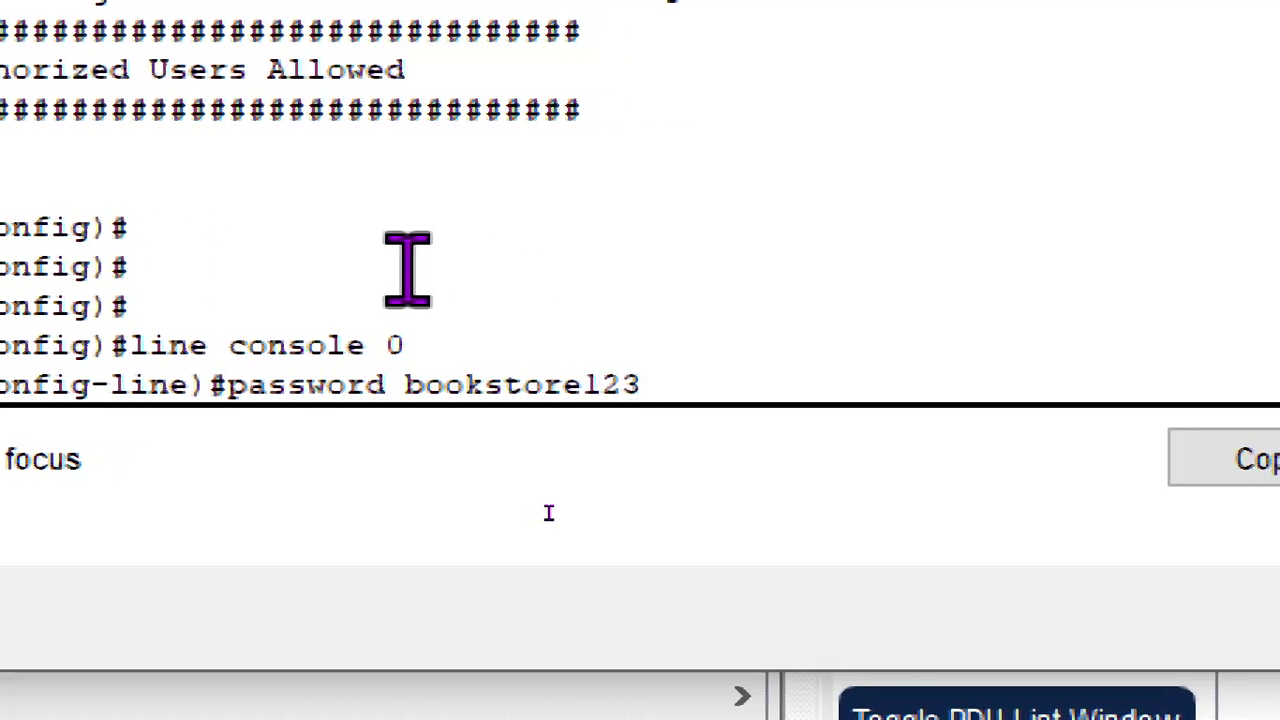
key(Return)
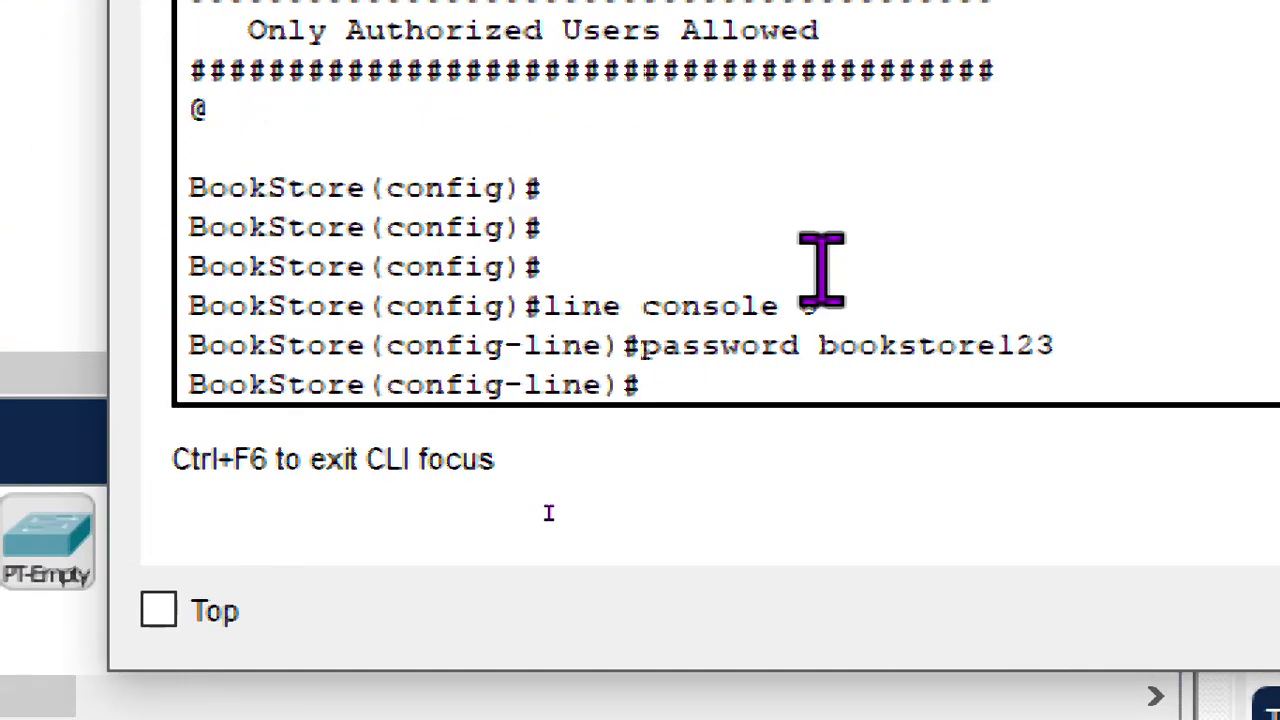
text(login)
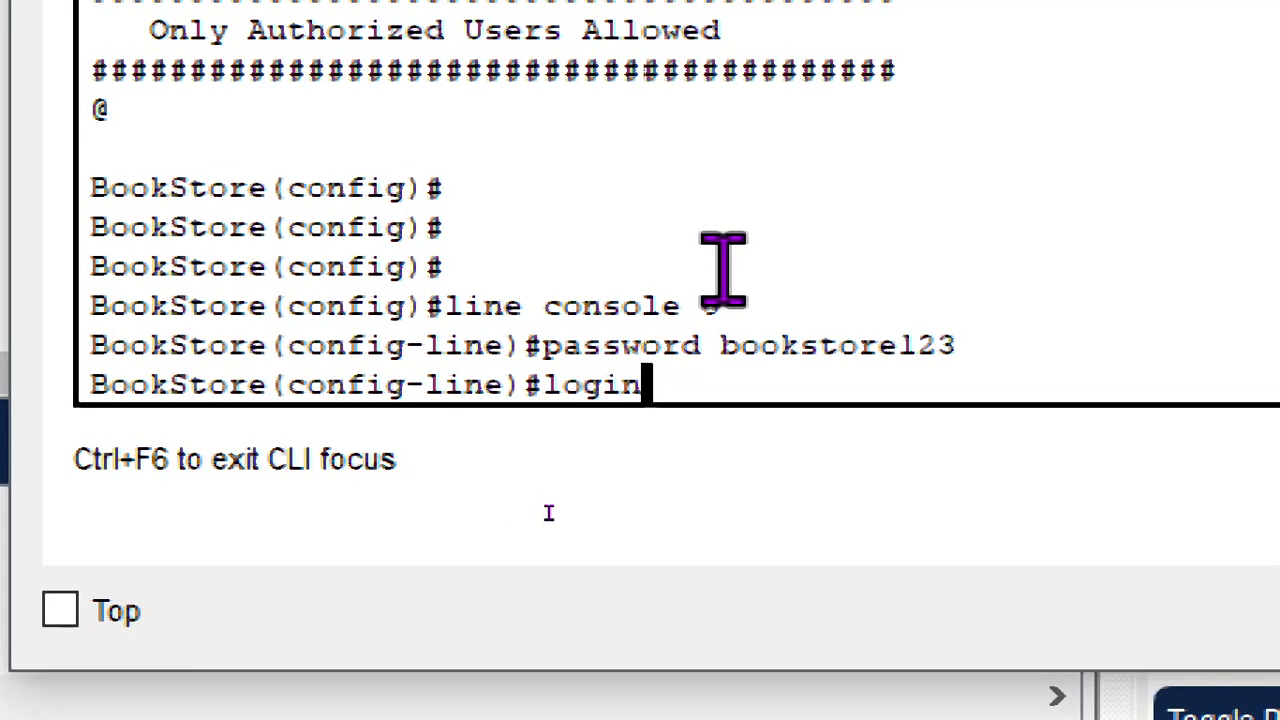
key(Return)
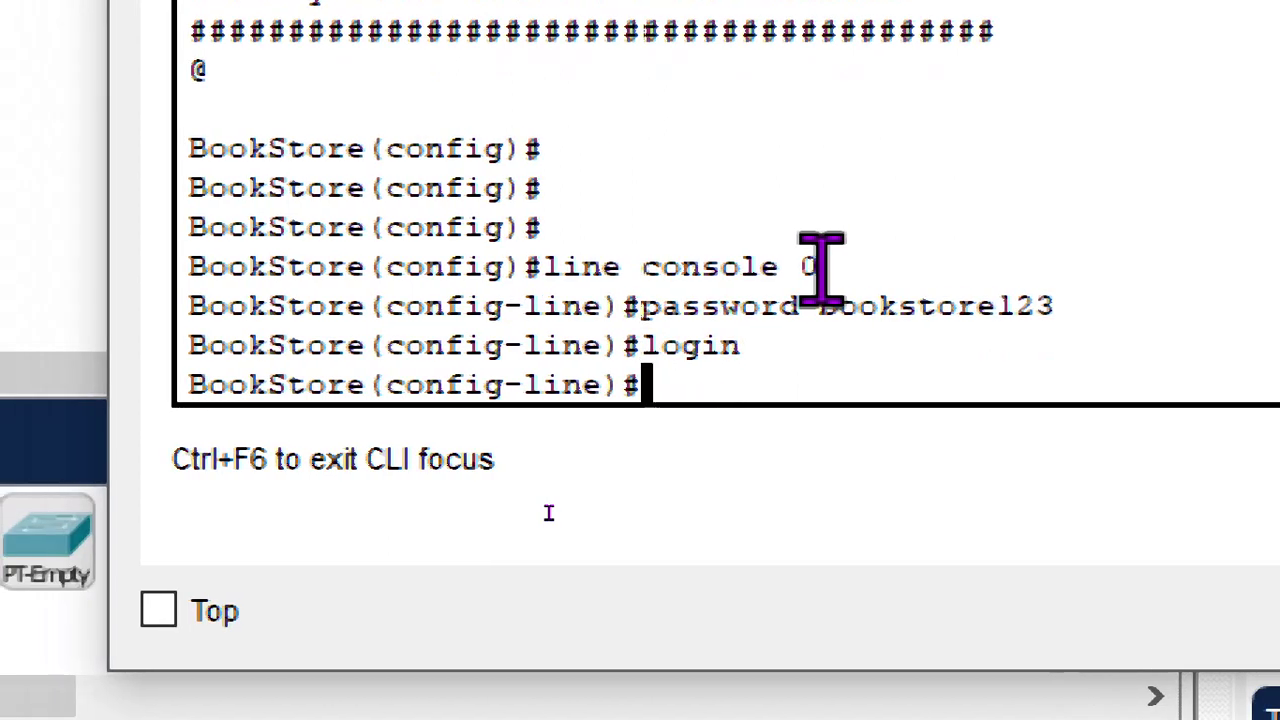
Exit back to global configuration and highlight the console line commands just entered
text(exit)
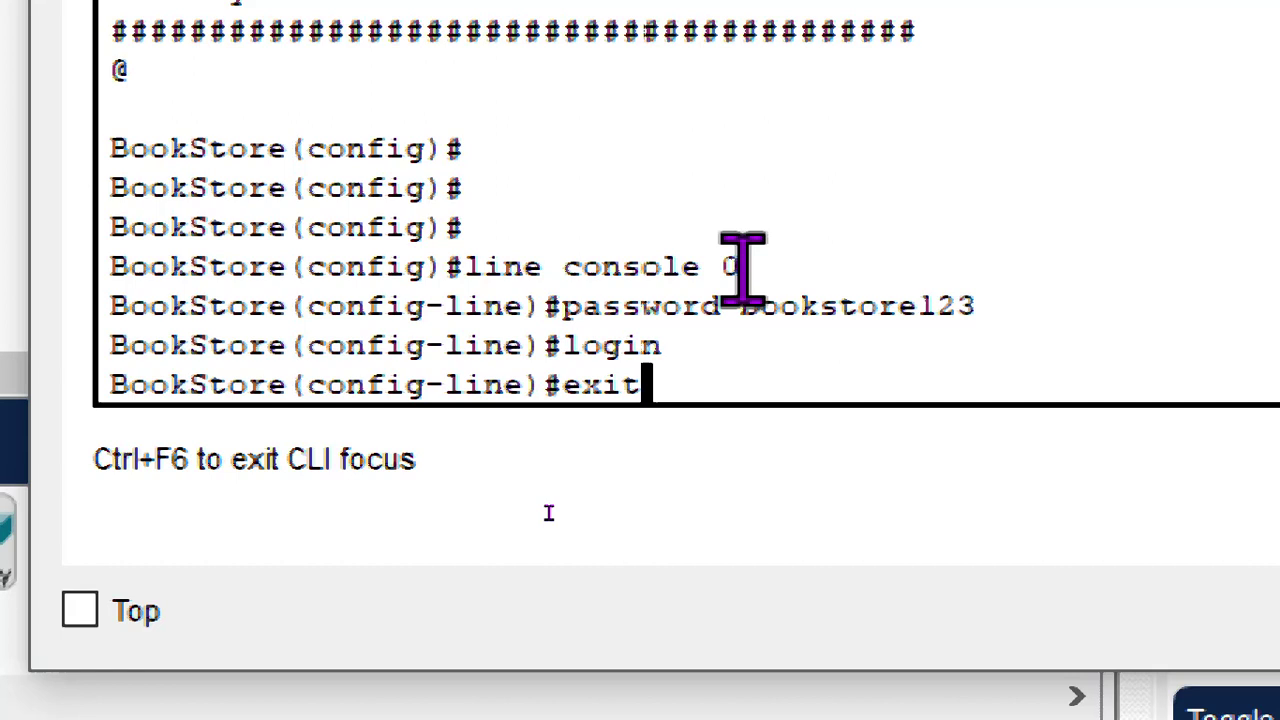
key(Return)
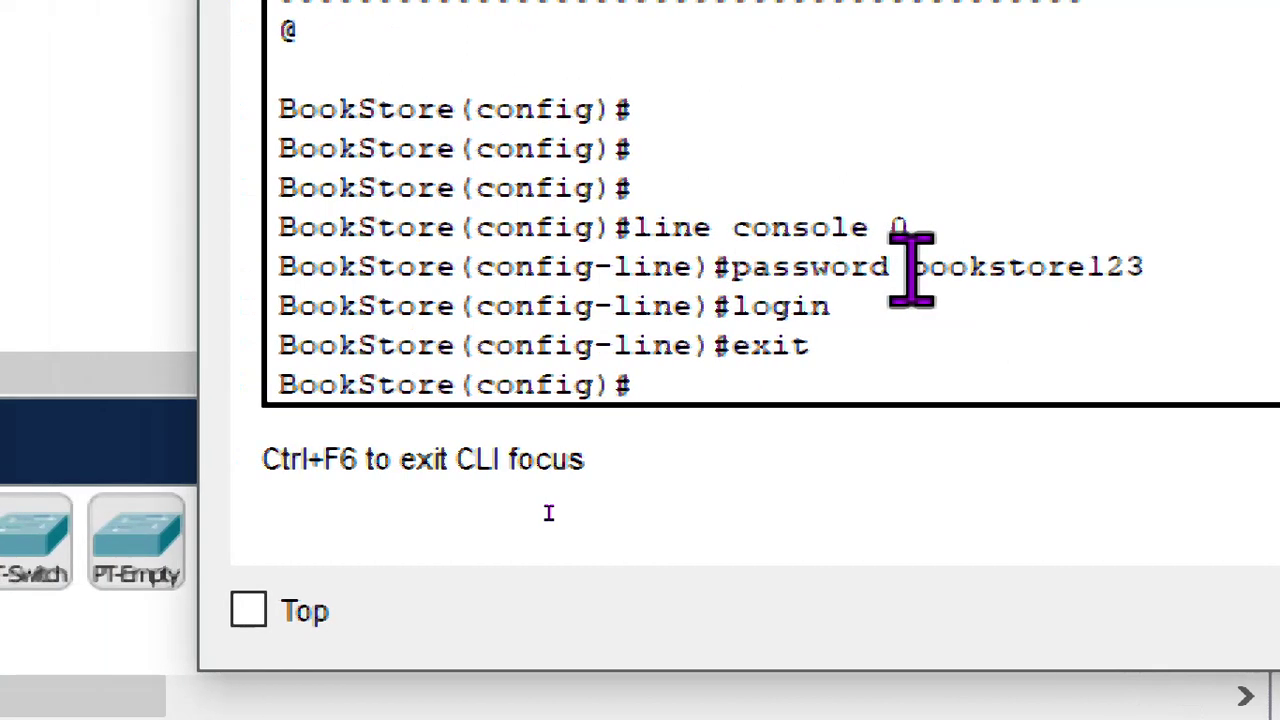
key(Return)
key(Return)
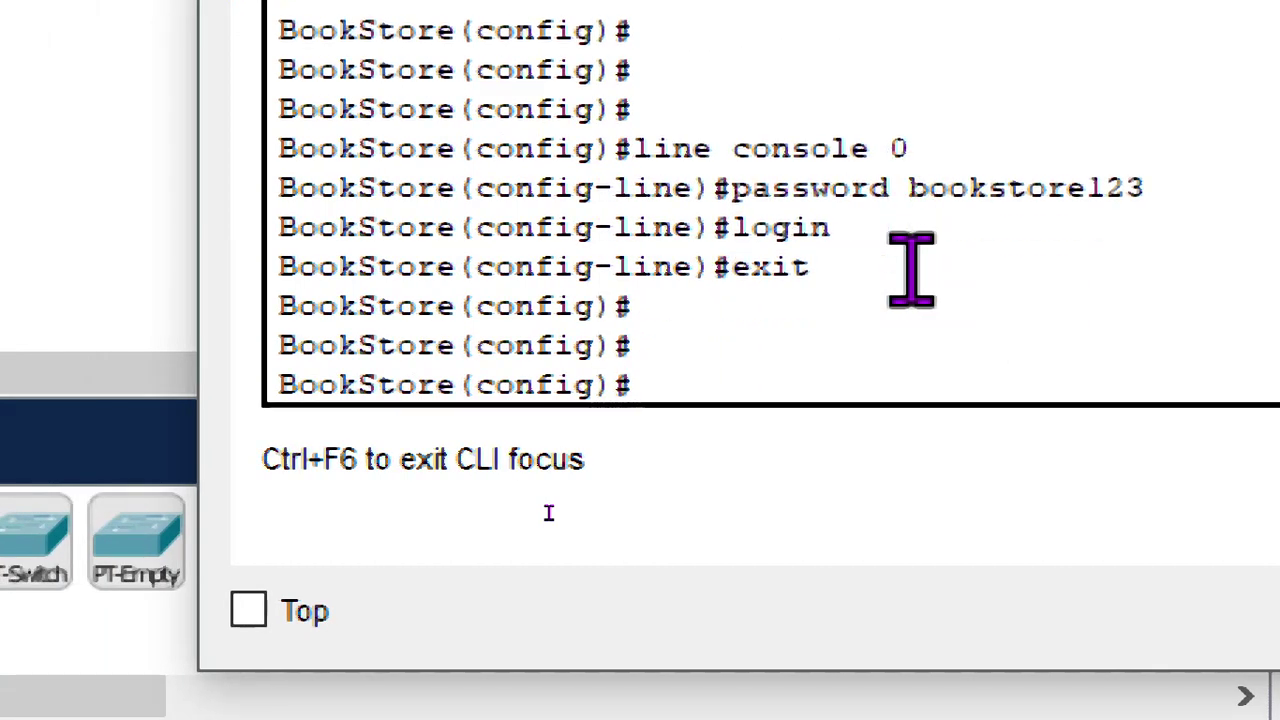
key(Return)
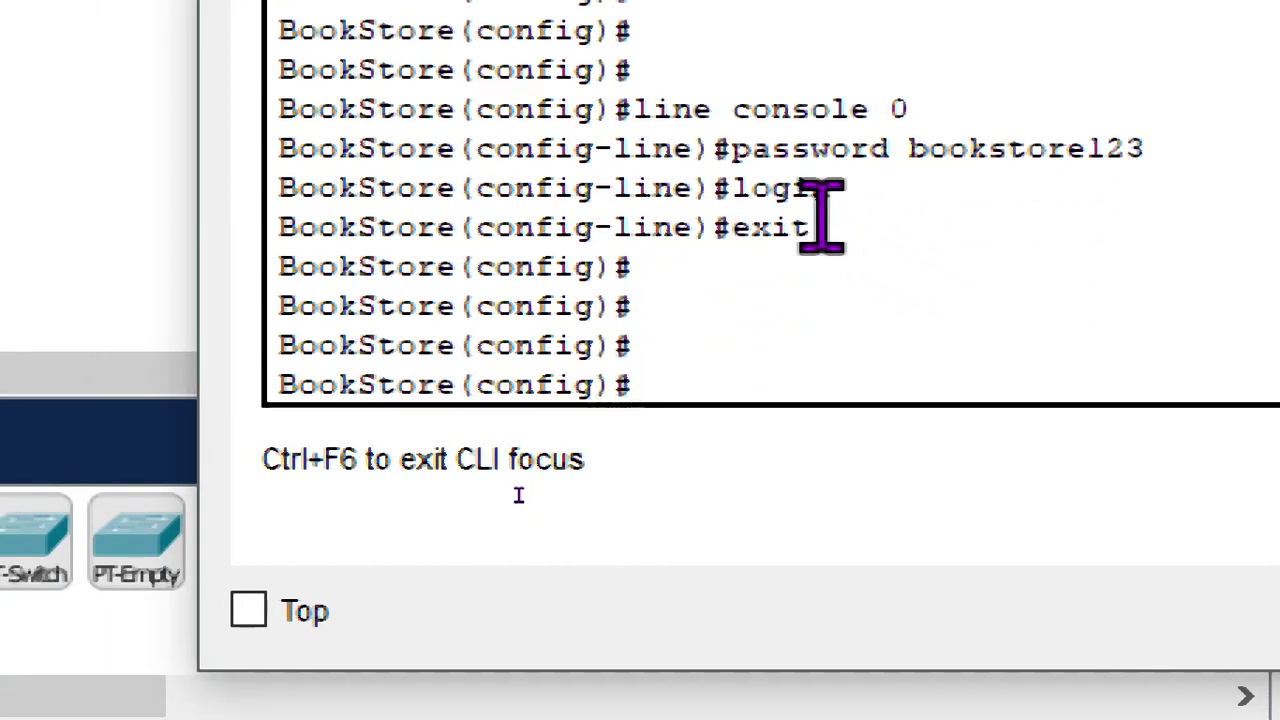
drag(820, 214, 635, 105)
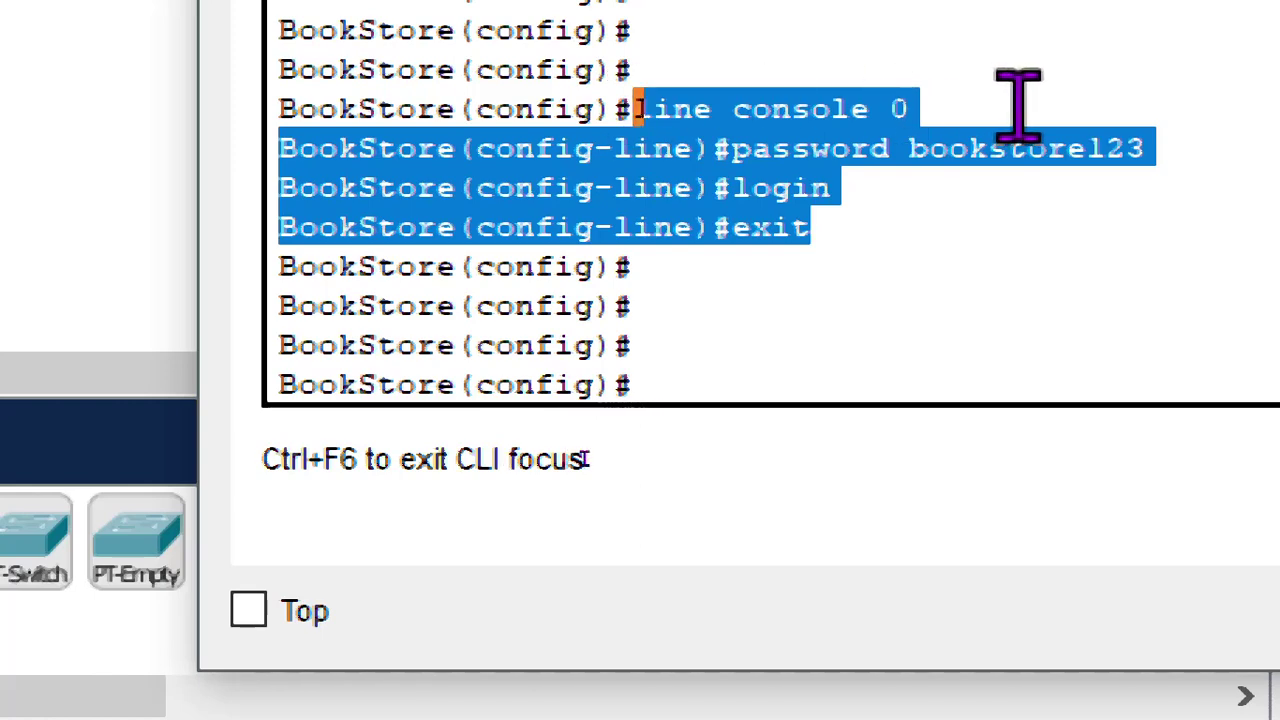
click(1006, 163)
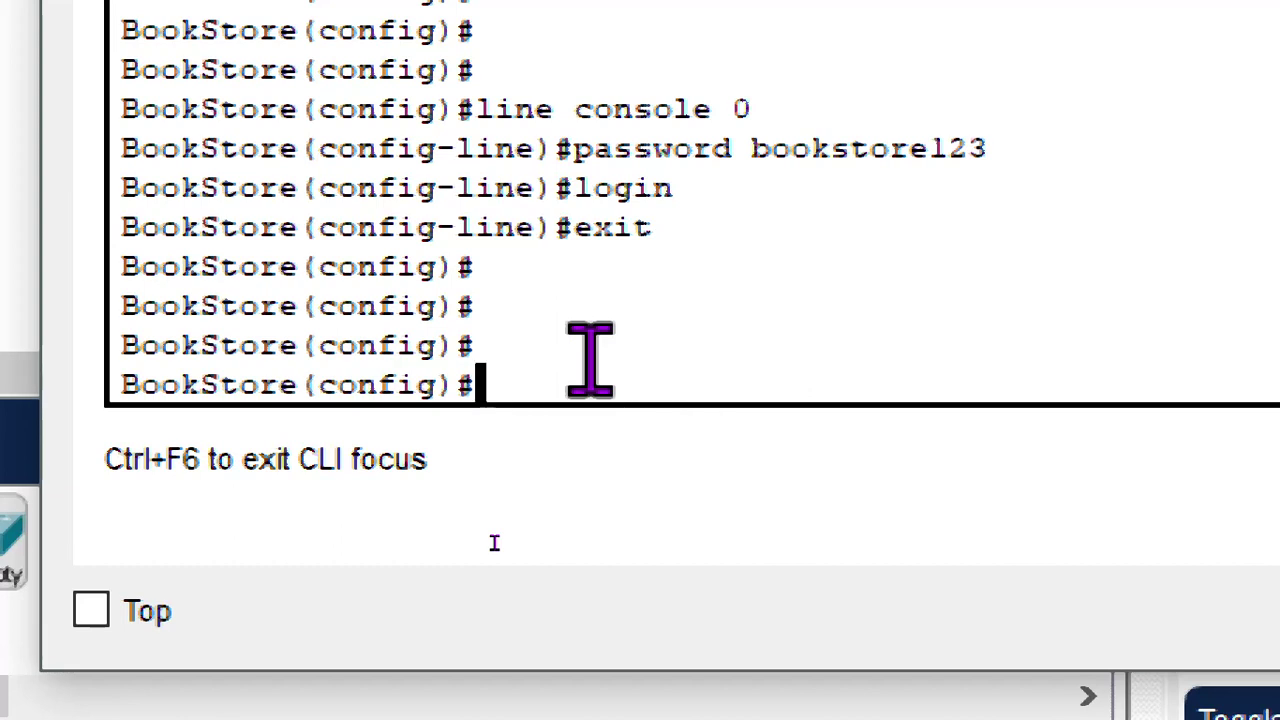
Set an enable secret password at the BookStore(config)# prompt, comparing it with the console commands
text(enab)
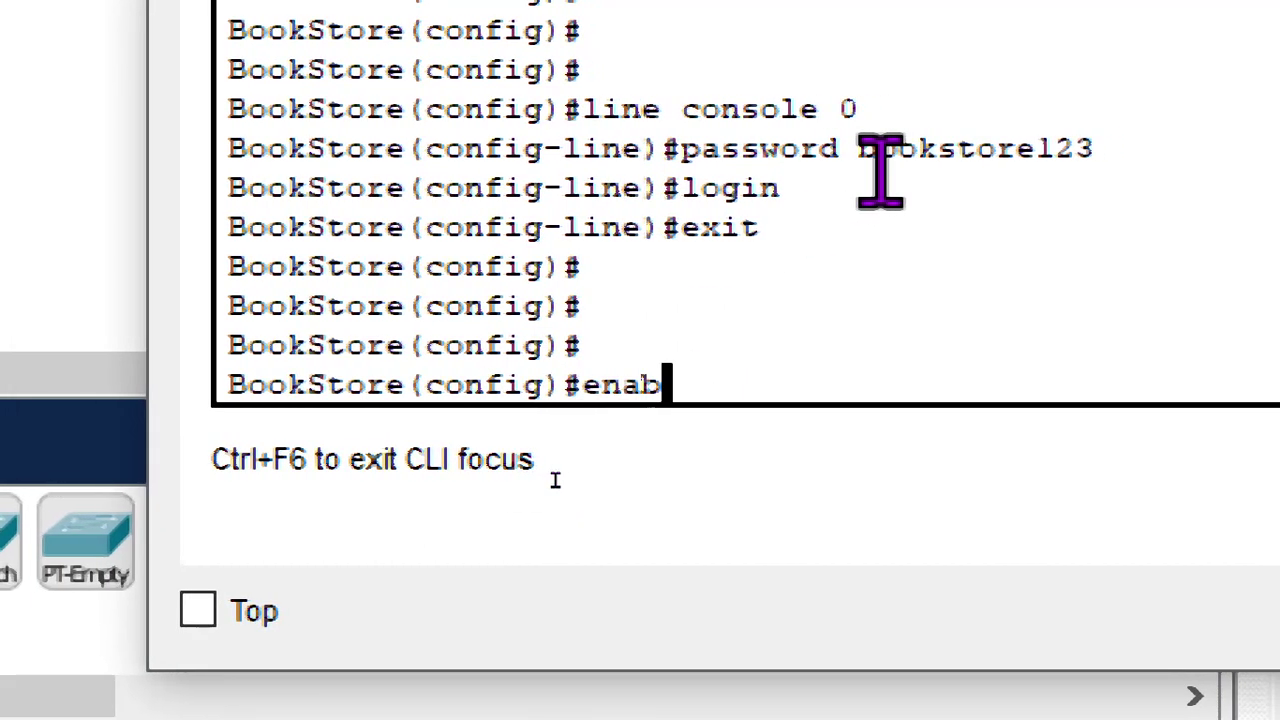
text(le secret)
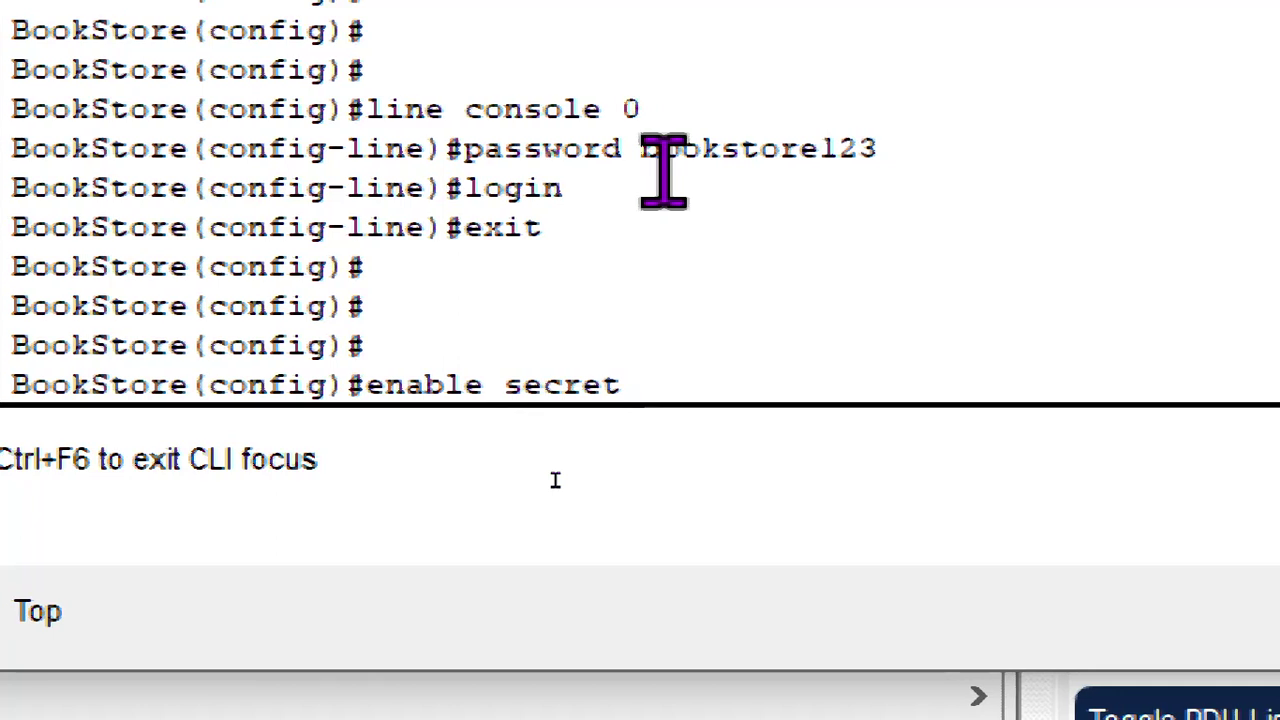
text( b)
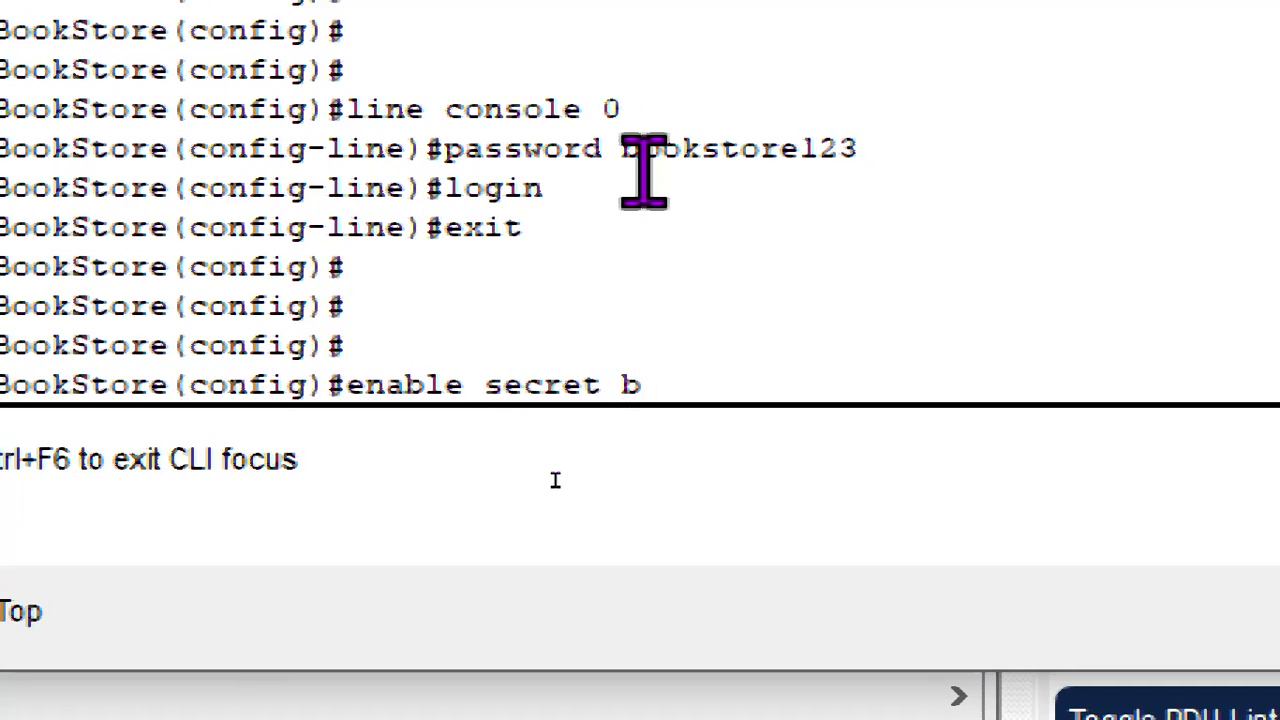
text(ookst)
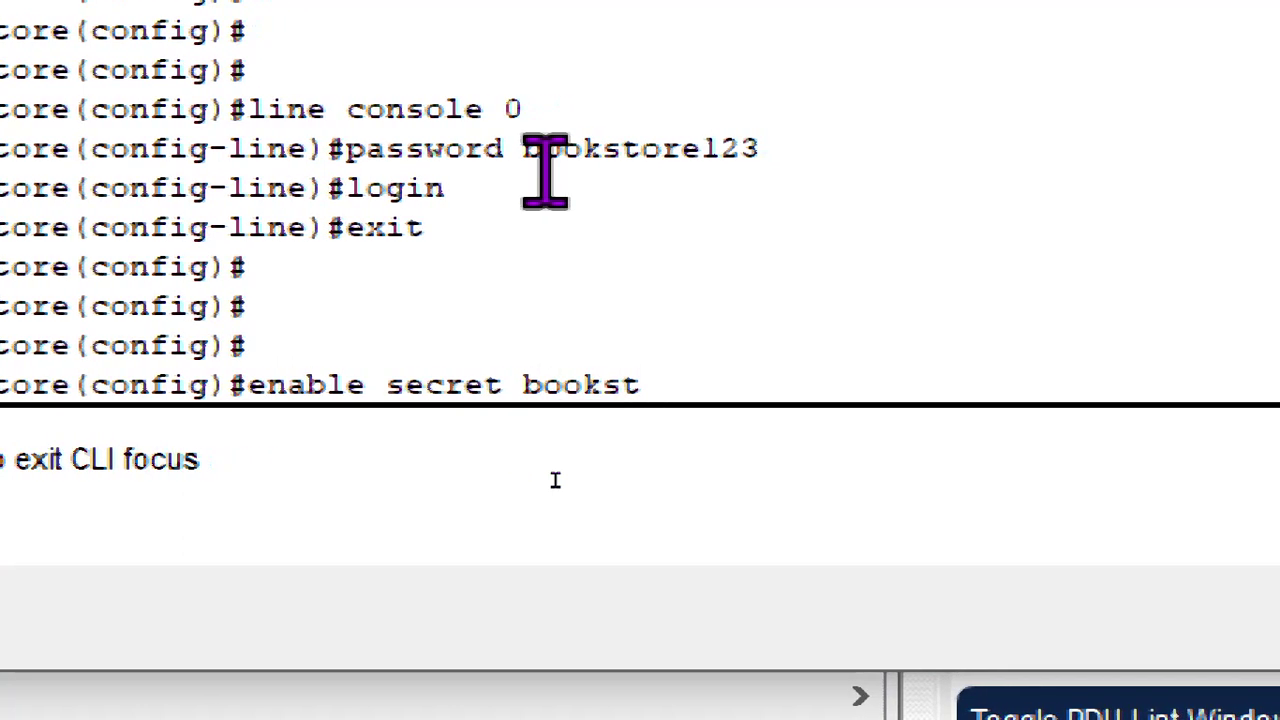
text(ore1234)
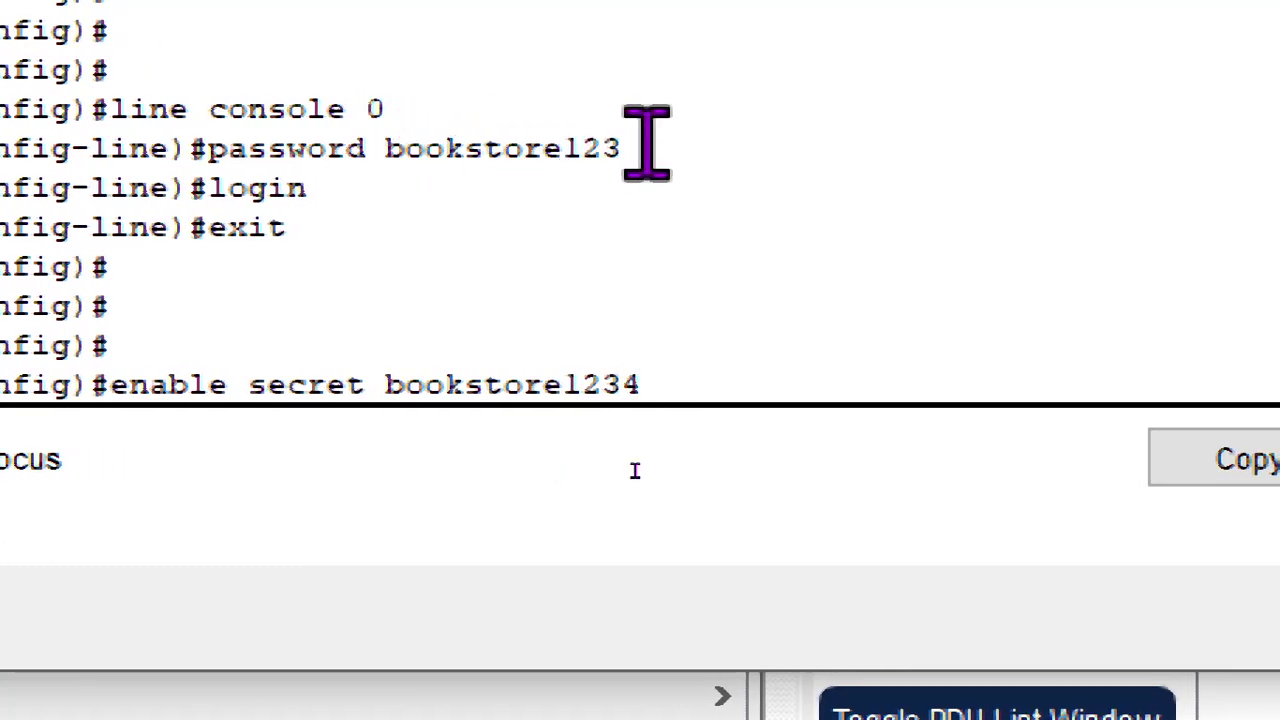
drag(625, 148, 562, 148)
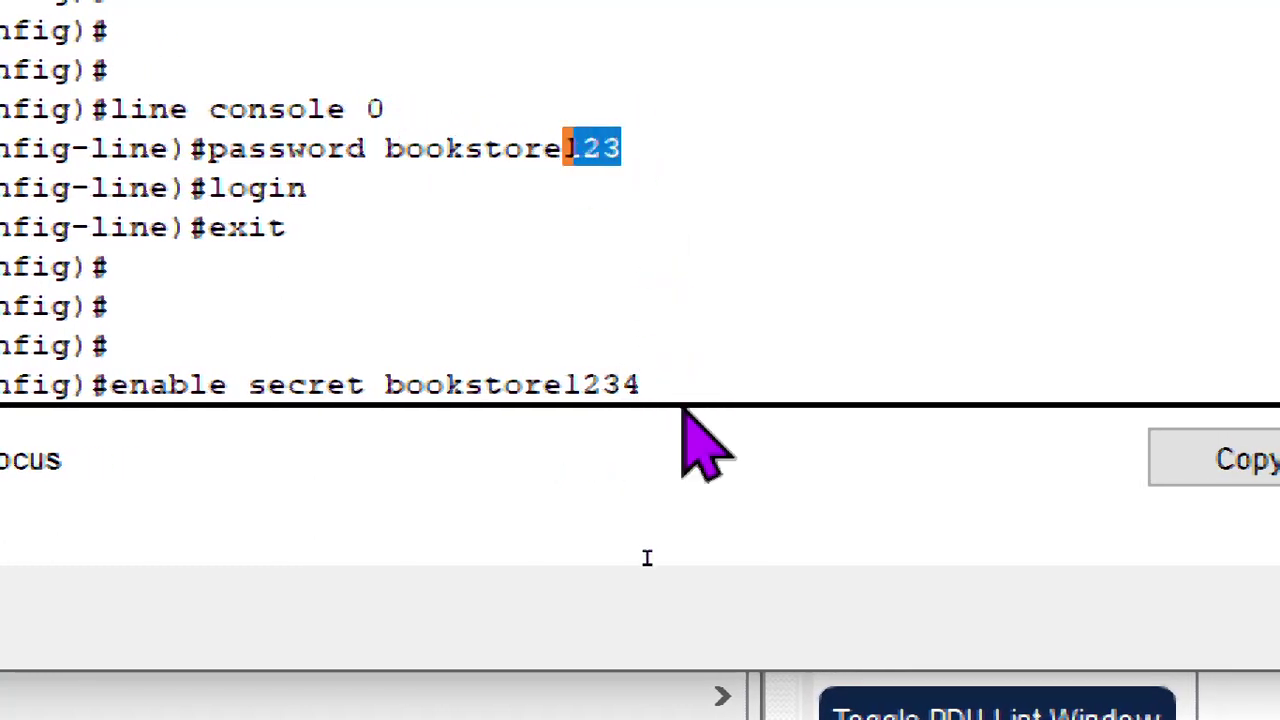
mouse_move(648, 387)
mouse_down()
mouse_move(545, 385)
mouse_move(651, 374)
mouse_up()
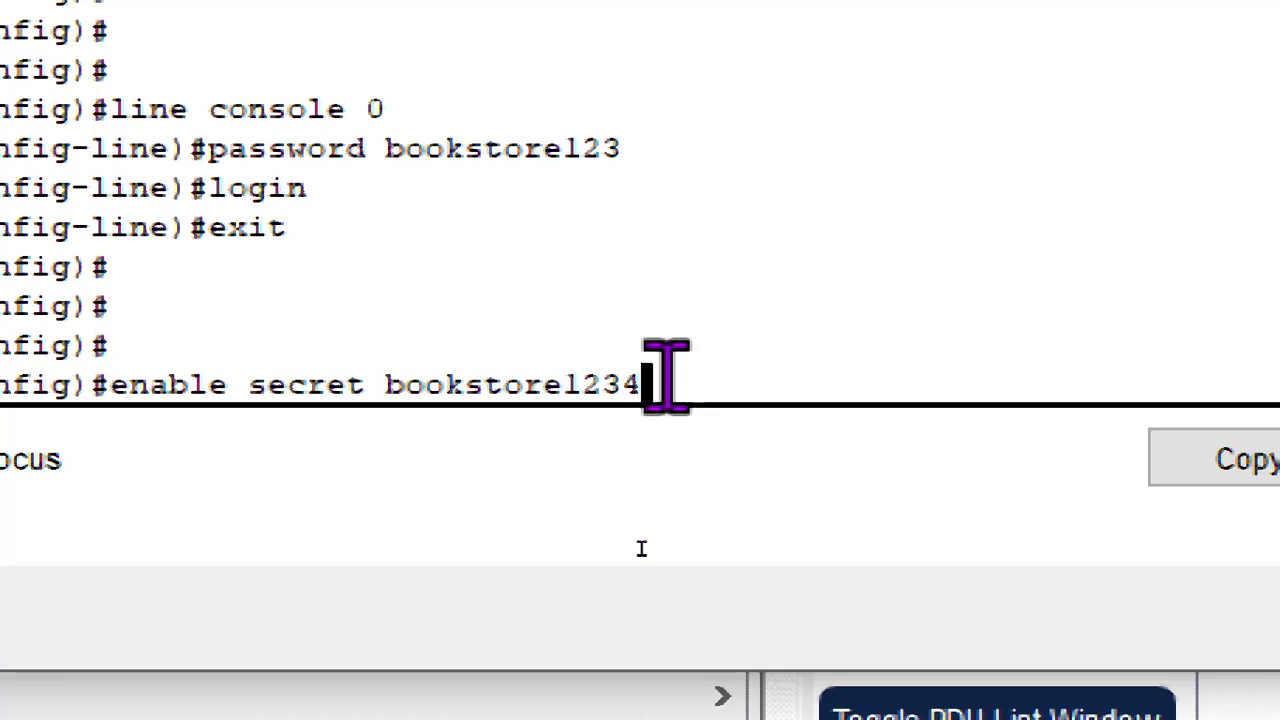
key(Return)
key(Return)
key(Return)
key(Return)
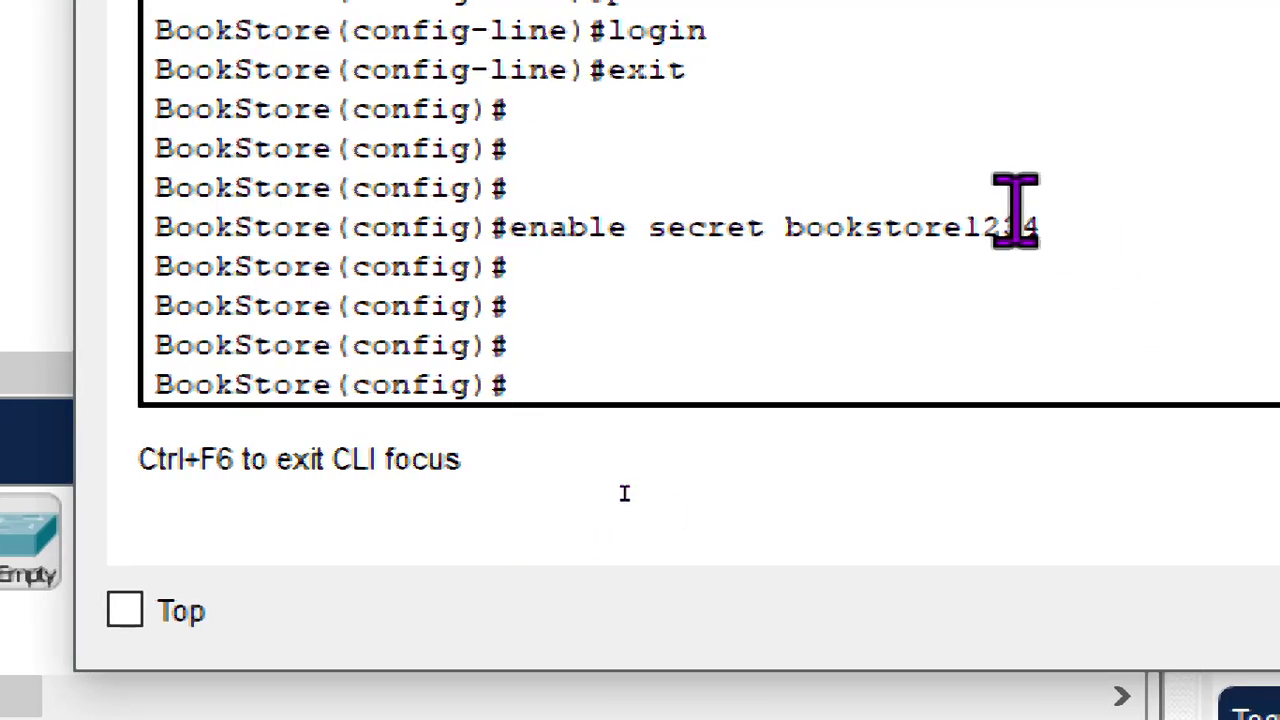
drag(1045, 227, 530, 225)
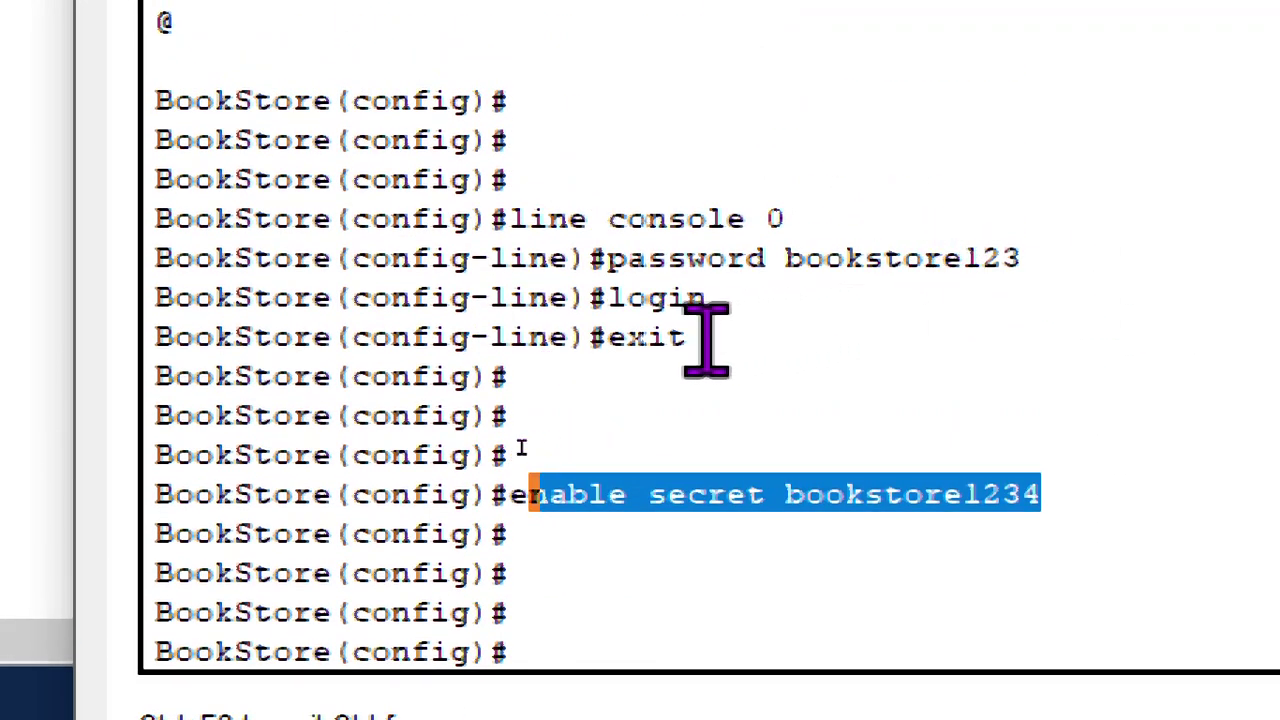
drag(688, 338, 482, 217)
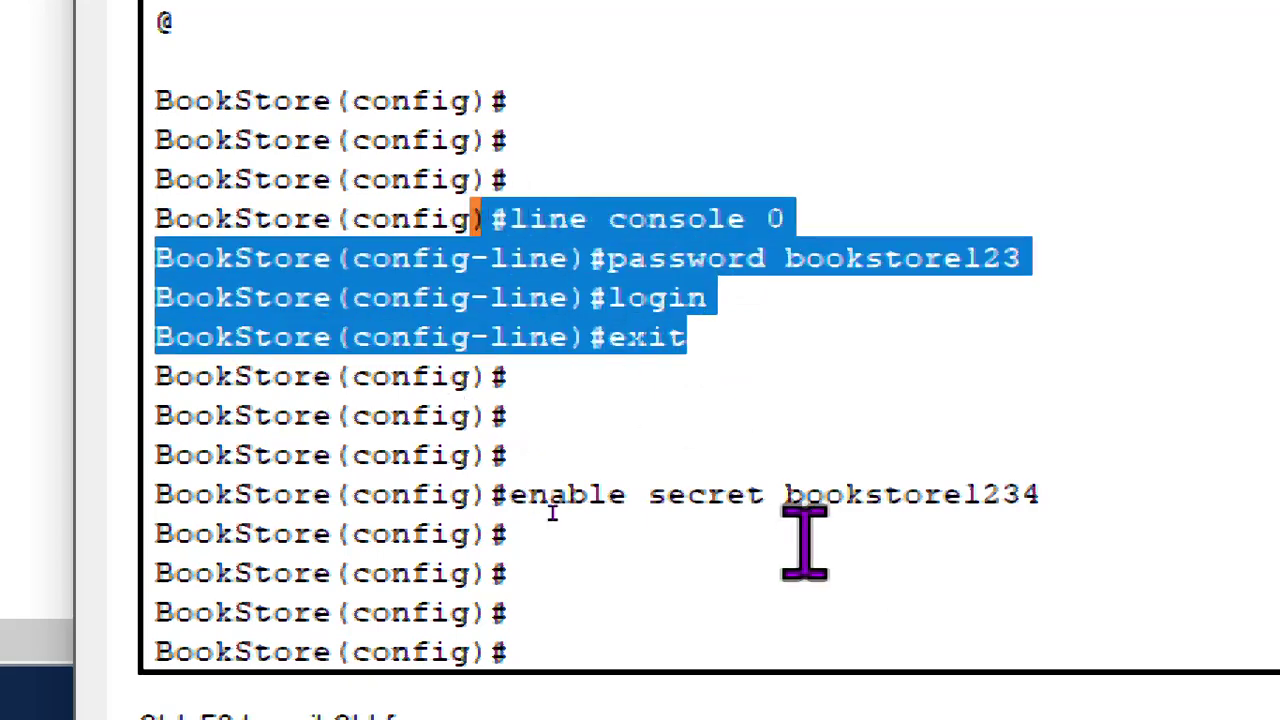
click(531, 640)
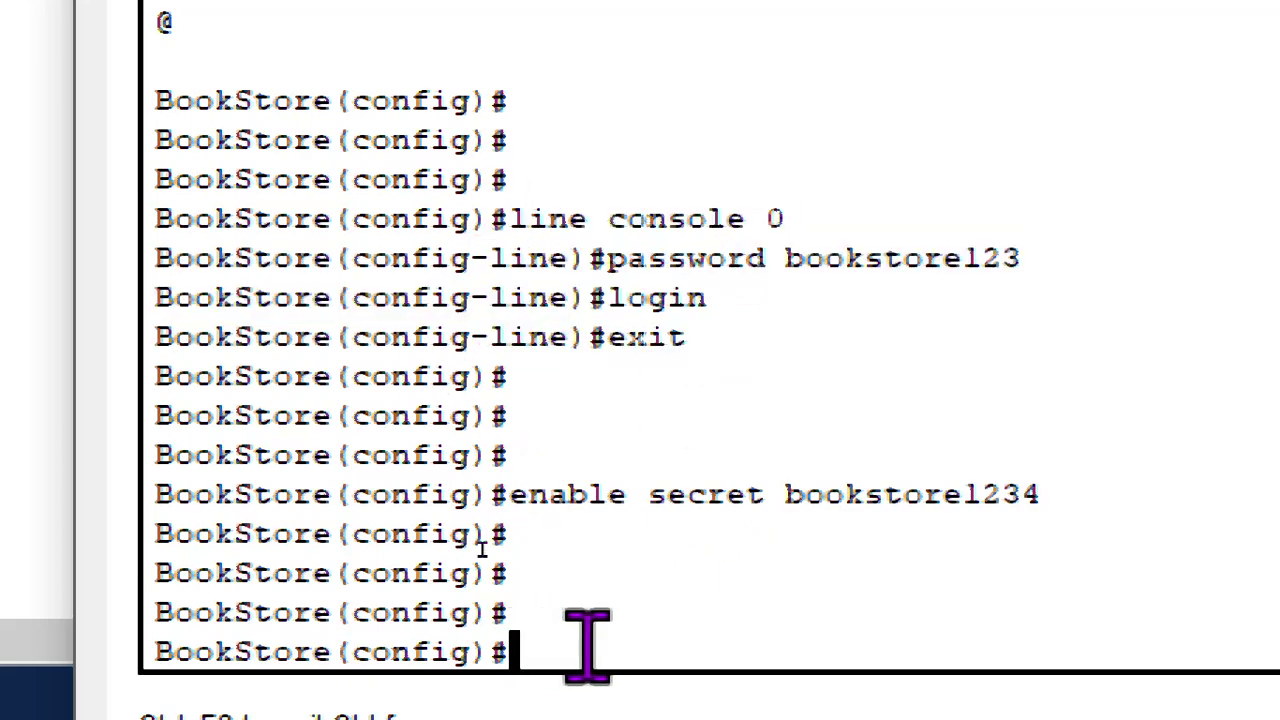
key(Return)
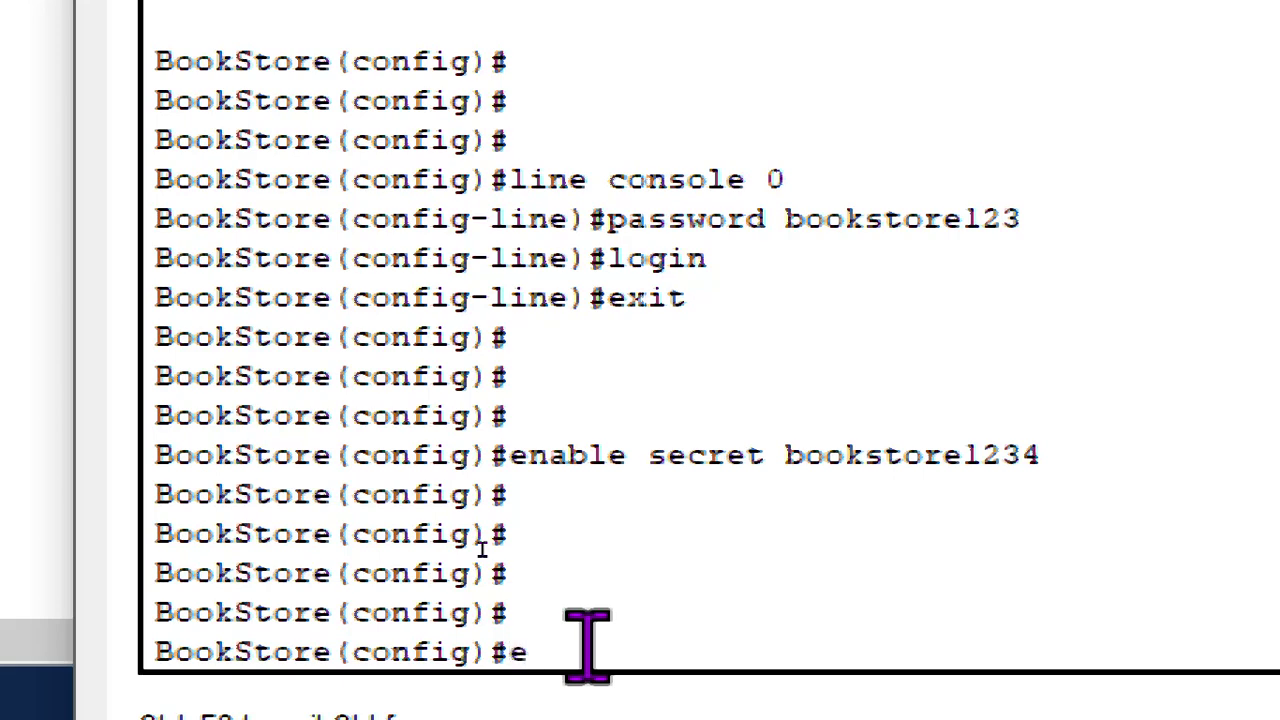
Exit global configuration and run show running-config, using Tab completion
text(xit)
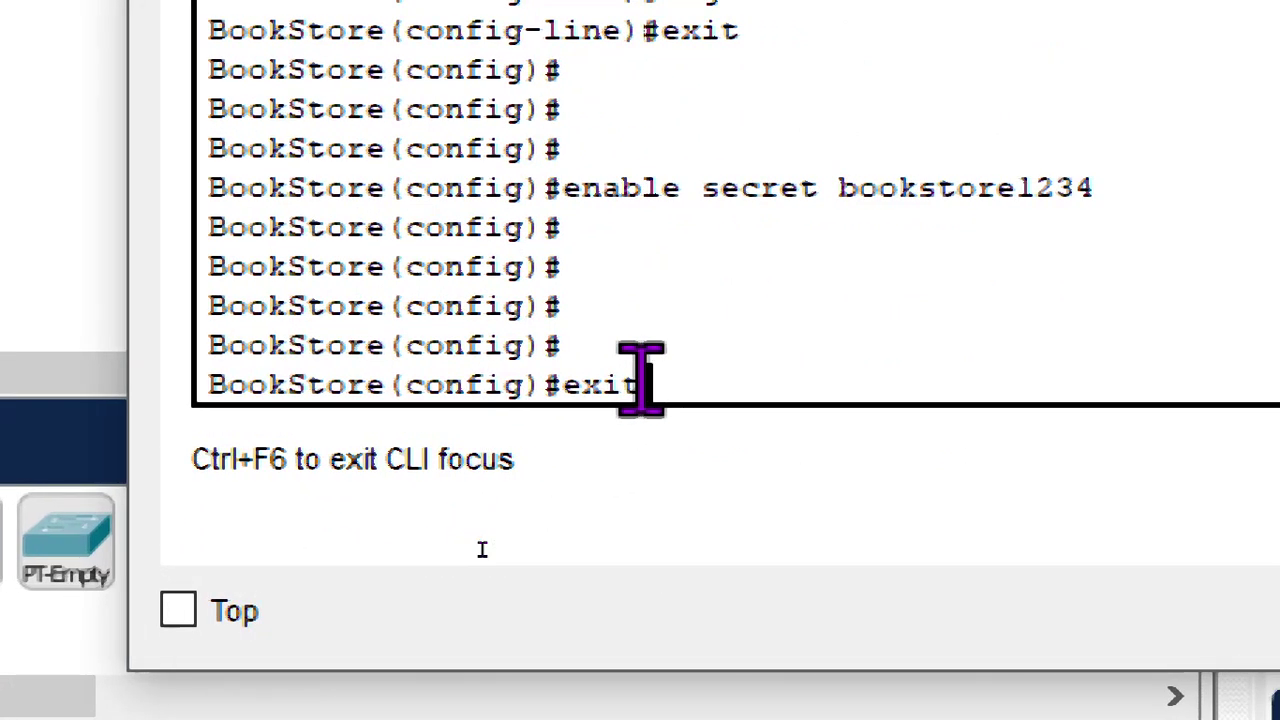
key(Return)
key(Return)
key(Return)
key(Return)
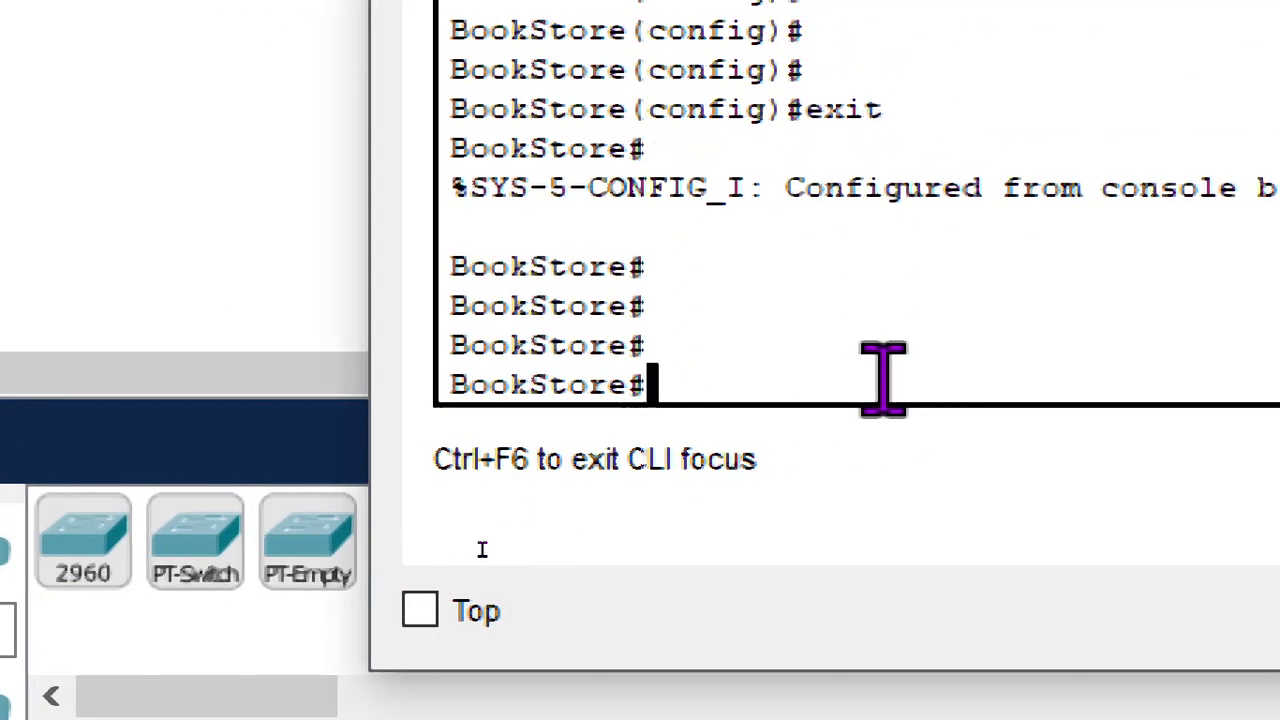
text(s)
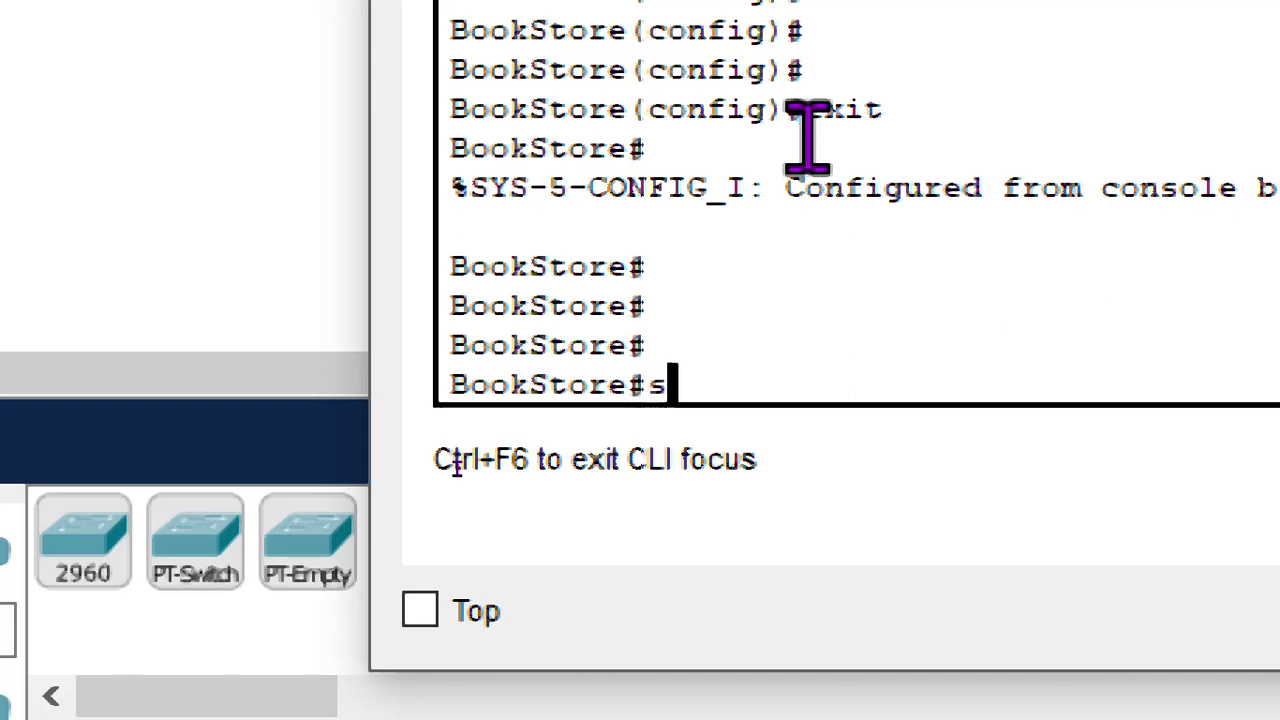
text(how r)
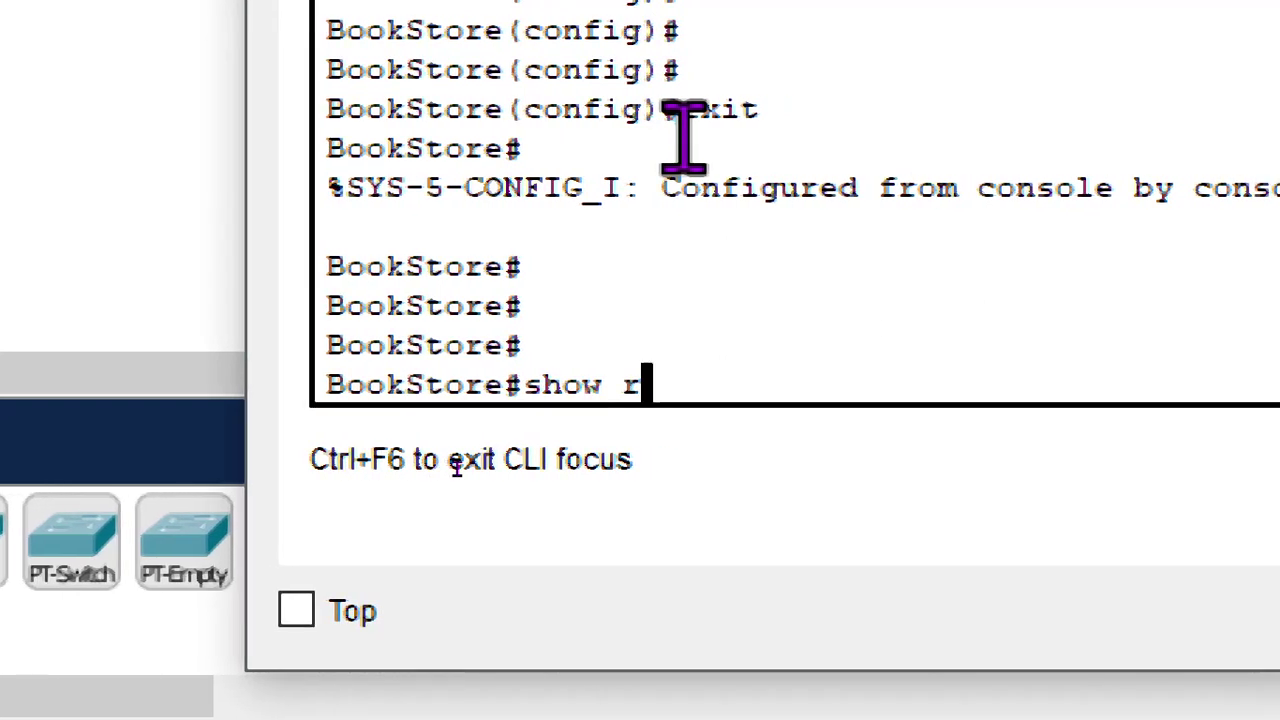
text(u)
key(Tab)
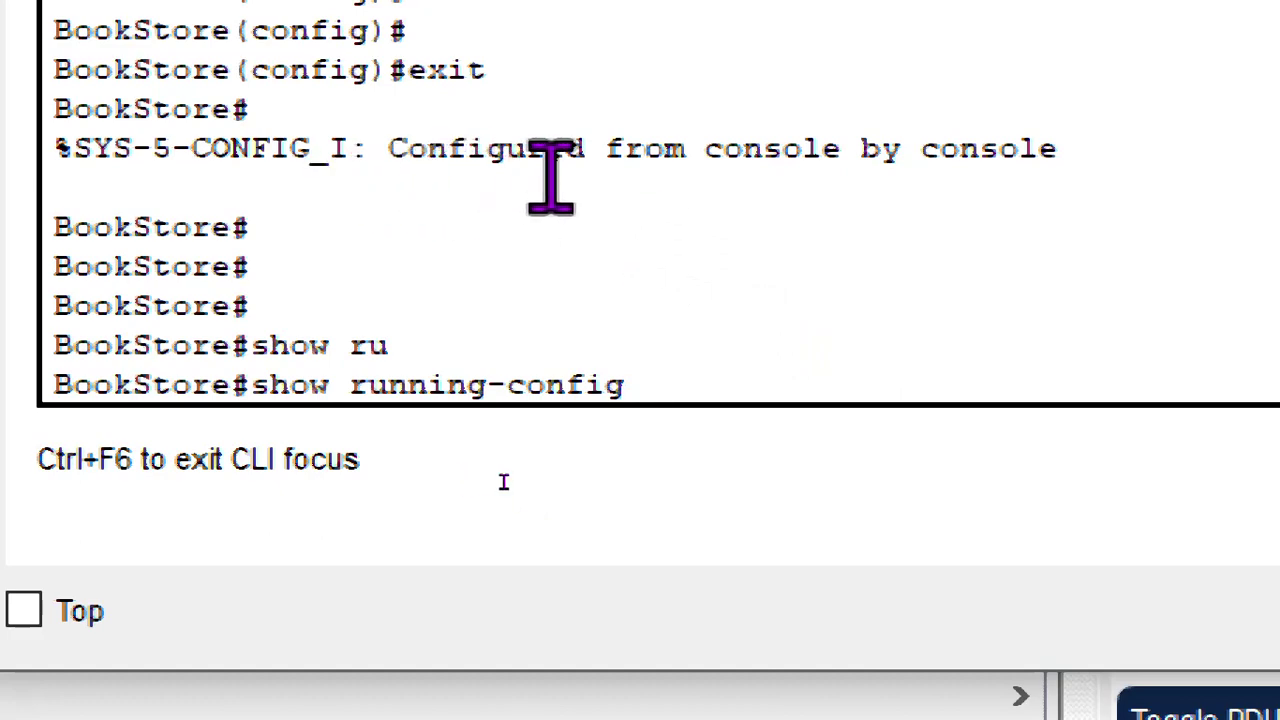
key(Return)
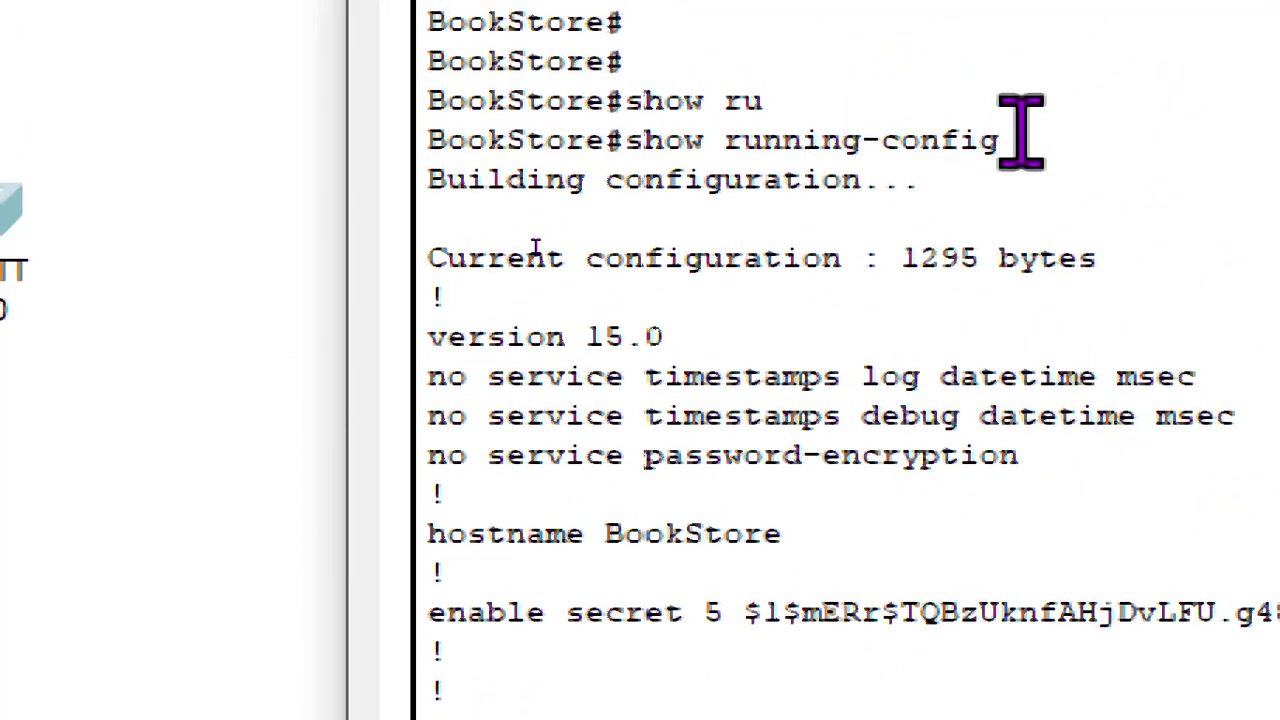
Highlight the 1295-byte size, version 15.0, hostname BookStore, and the hashed enable secret
drag(1020, 138, 645, 140)
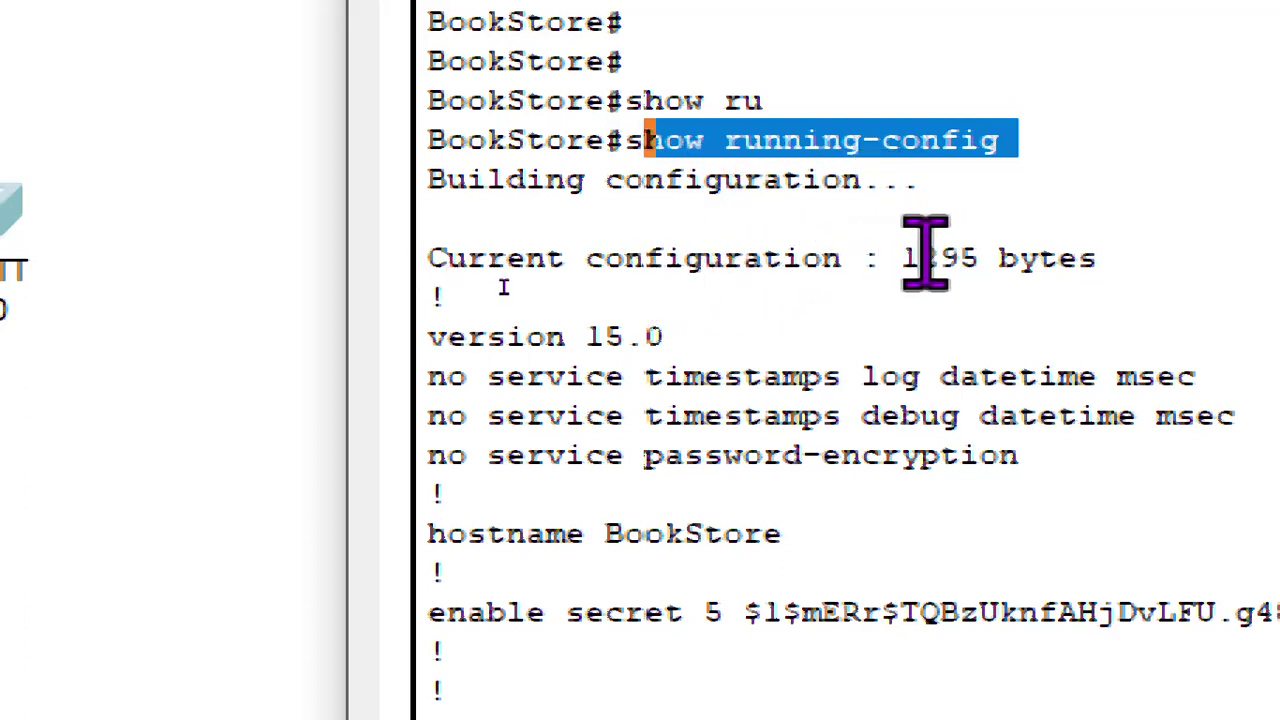
drag(910, 257, 1125, 257)
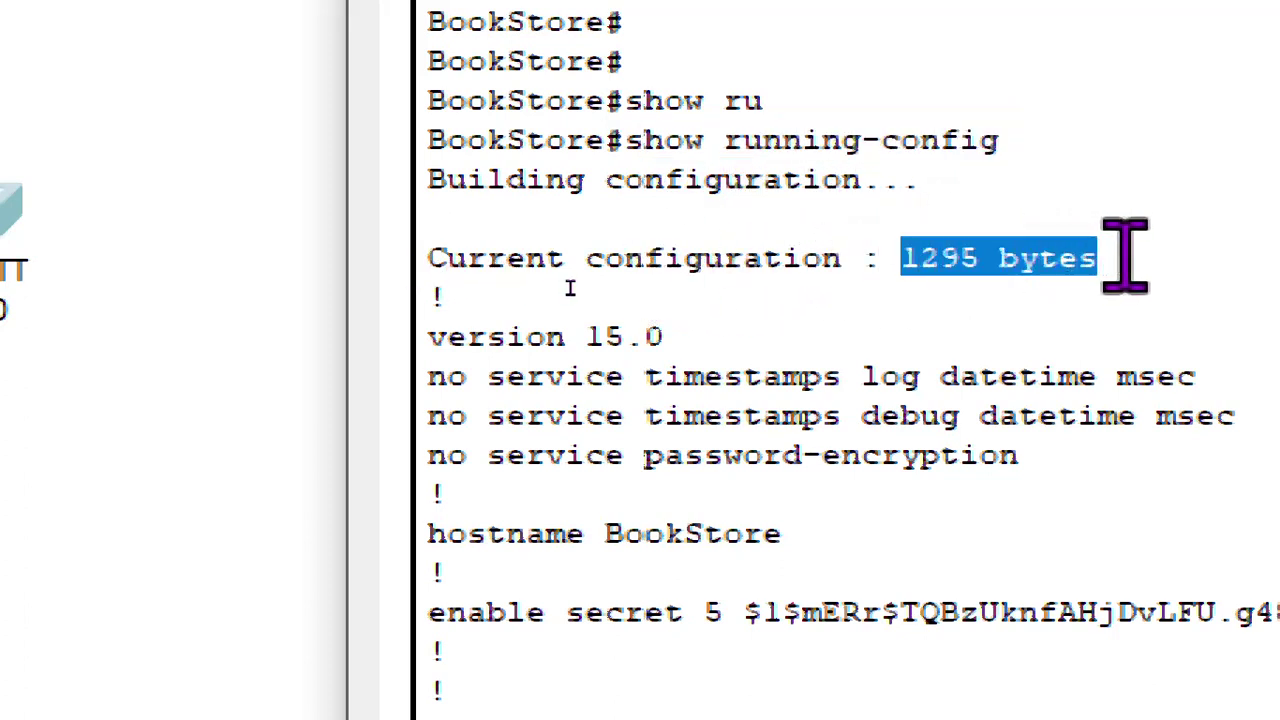
drag(670, 337, 413, 352)
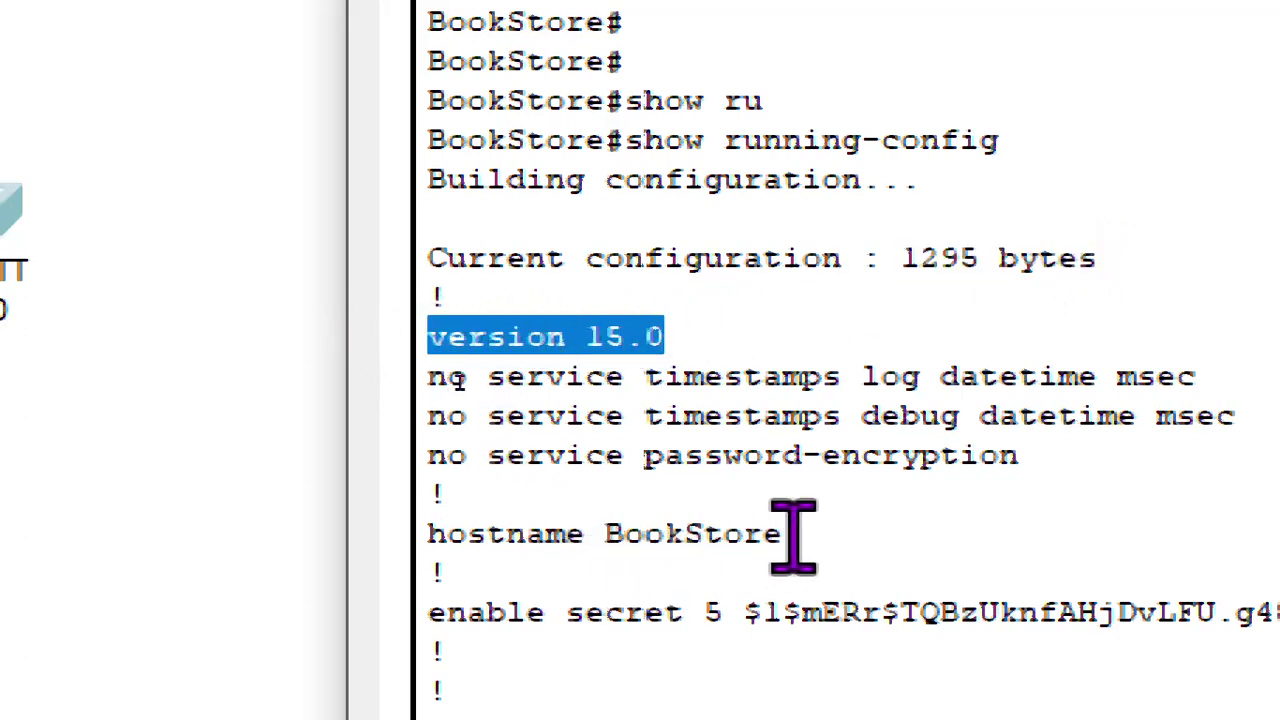
drag(795, 534, 415, 533)
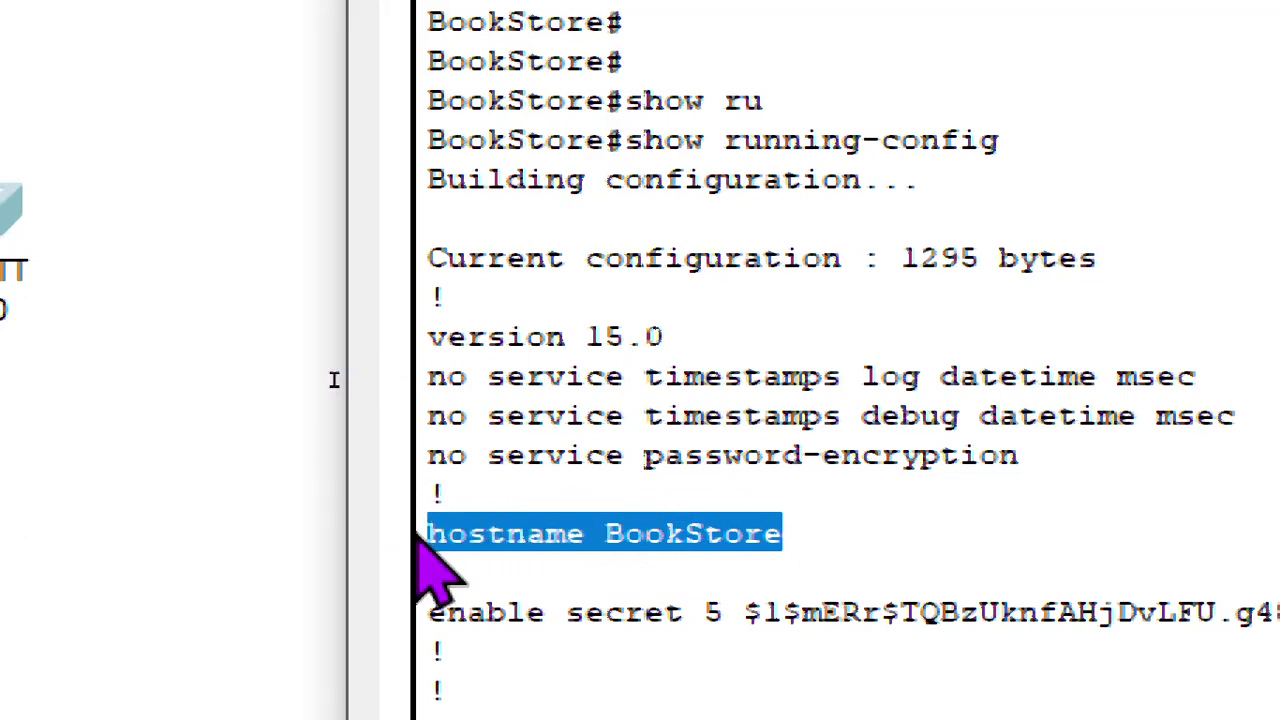
click(680, 531)
scroll(830, 672, down, 1)
scroll(830, 672, down, 2)
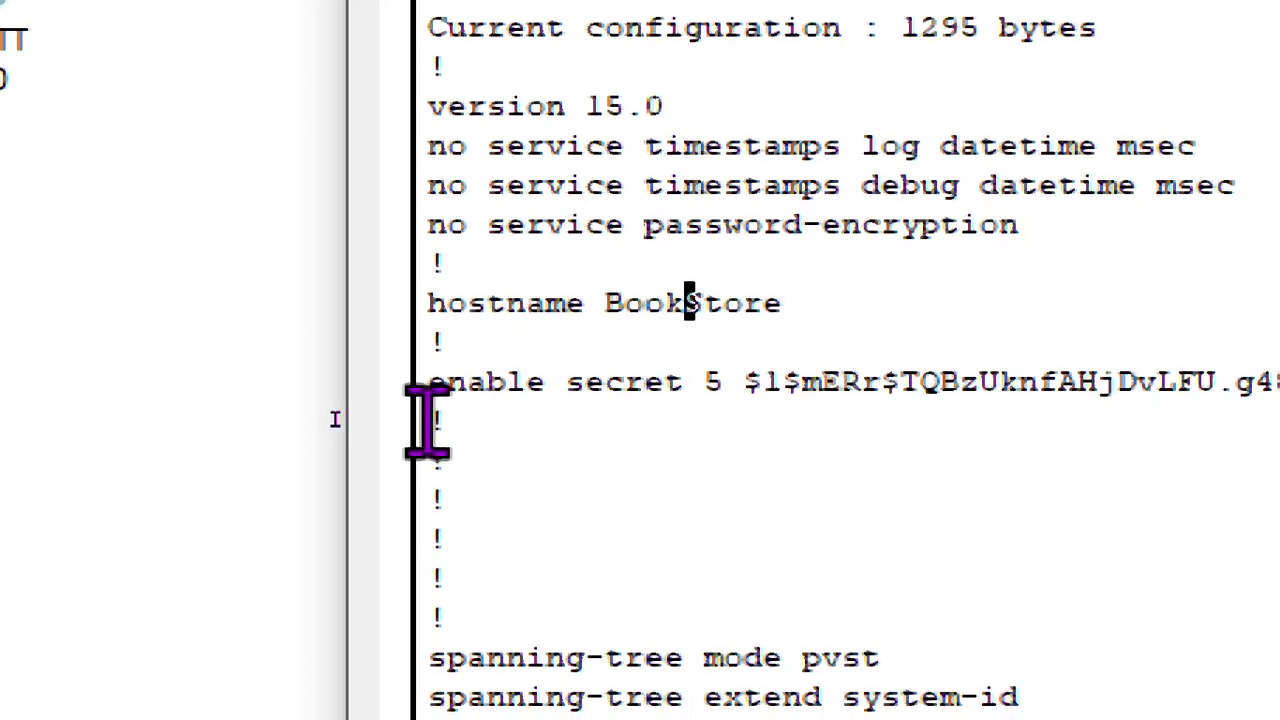
drag(438, 378, 684, 378)
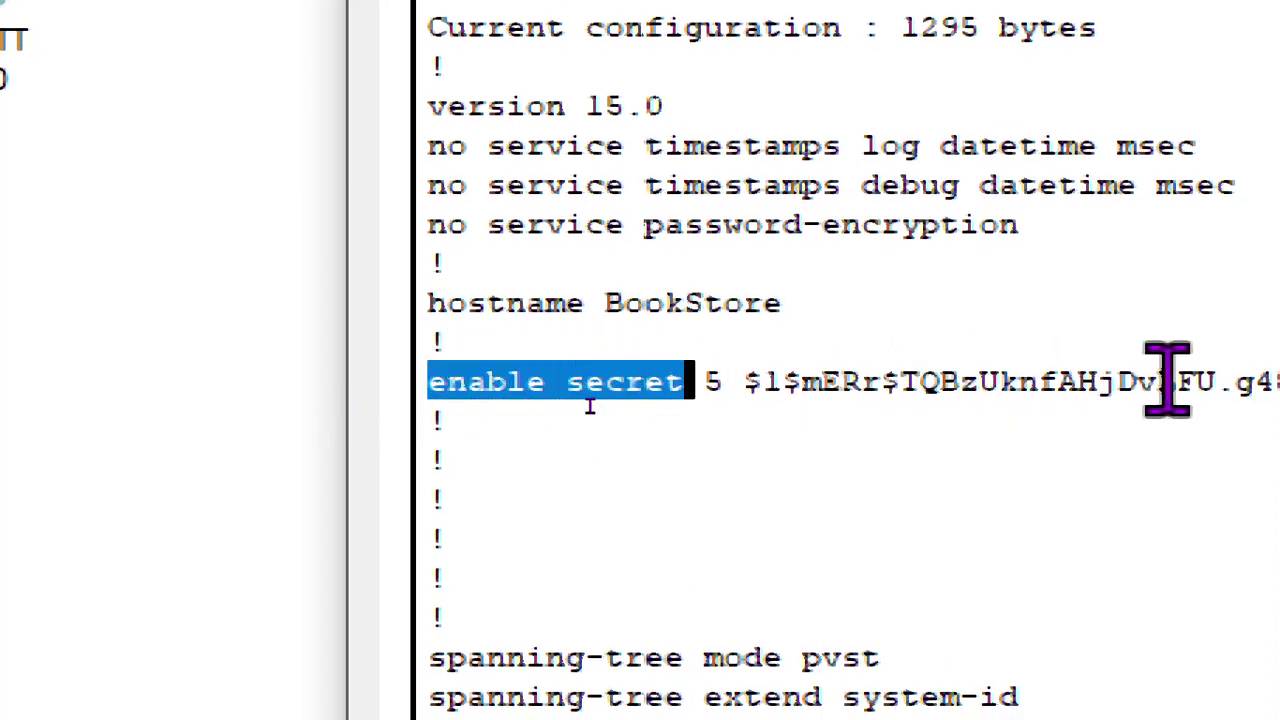
drag(1155, 373, 522, 373)
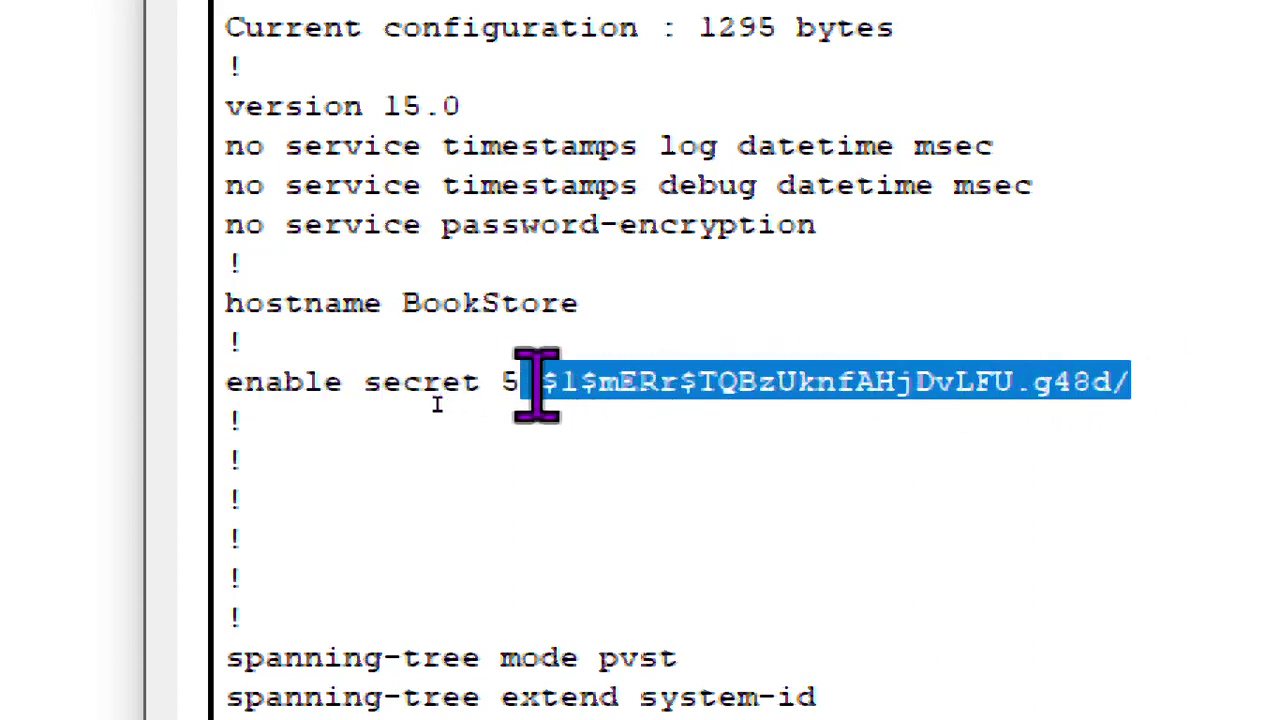
click(650, 516)
Scroll down to point out the banner and the plain-text console password, then get fresh prompts
scroll(650, 516, down, 4)
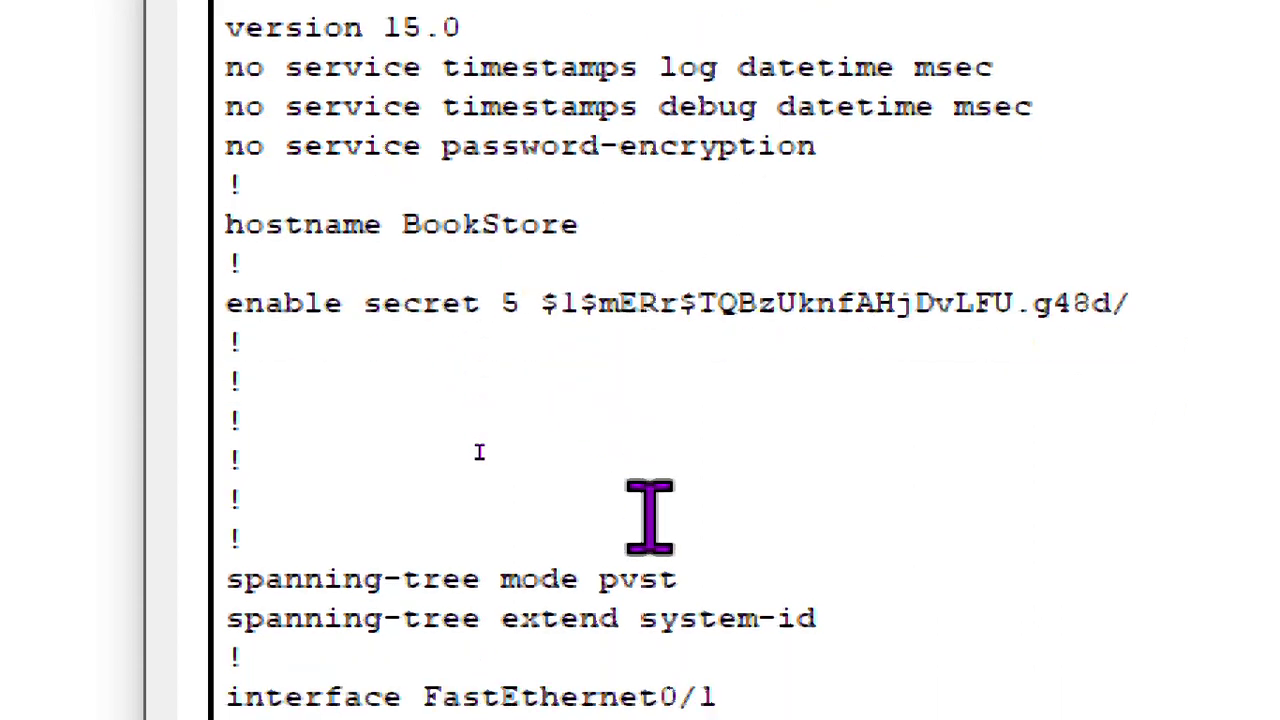
scroll(650, 516, down, 4)
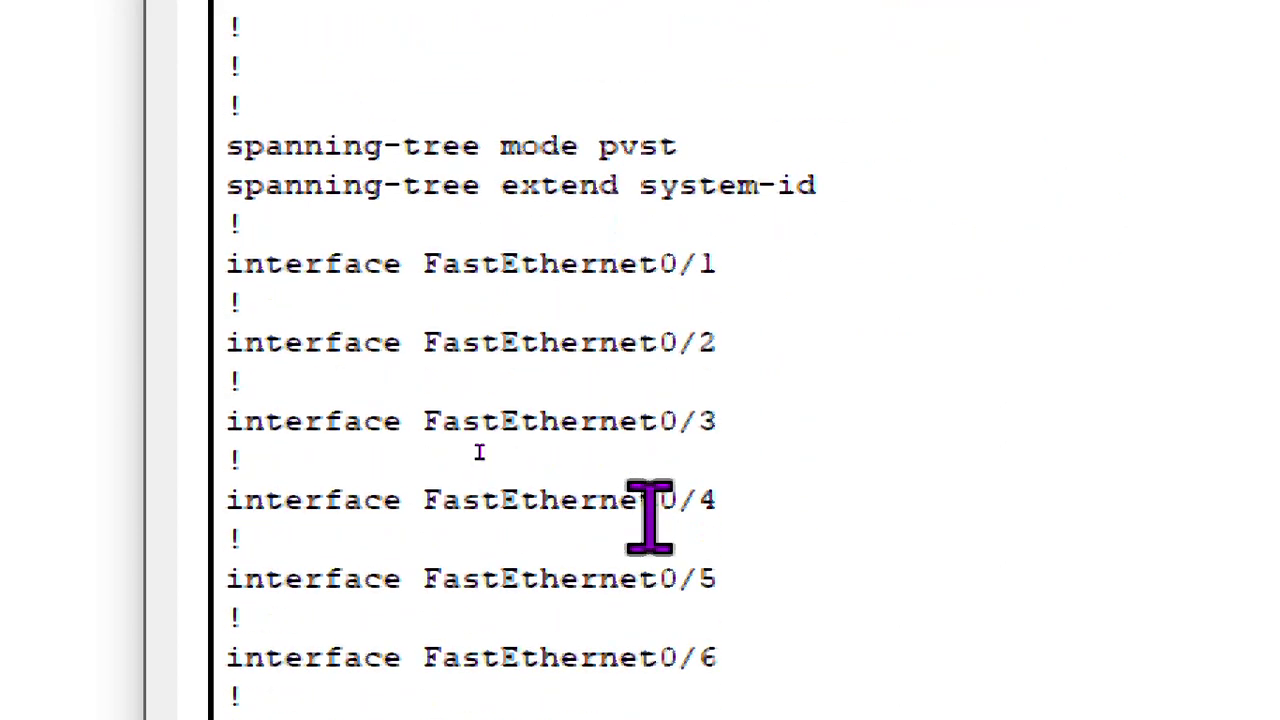
scroll(650, 516, down, 4)
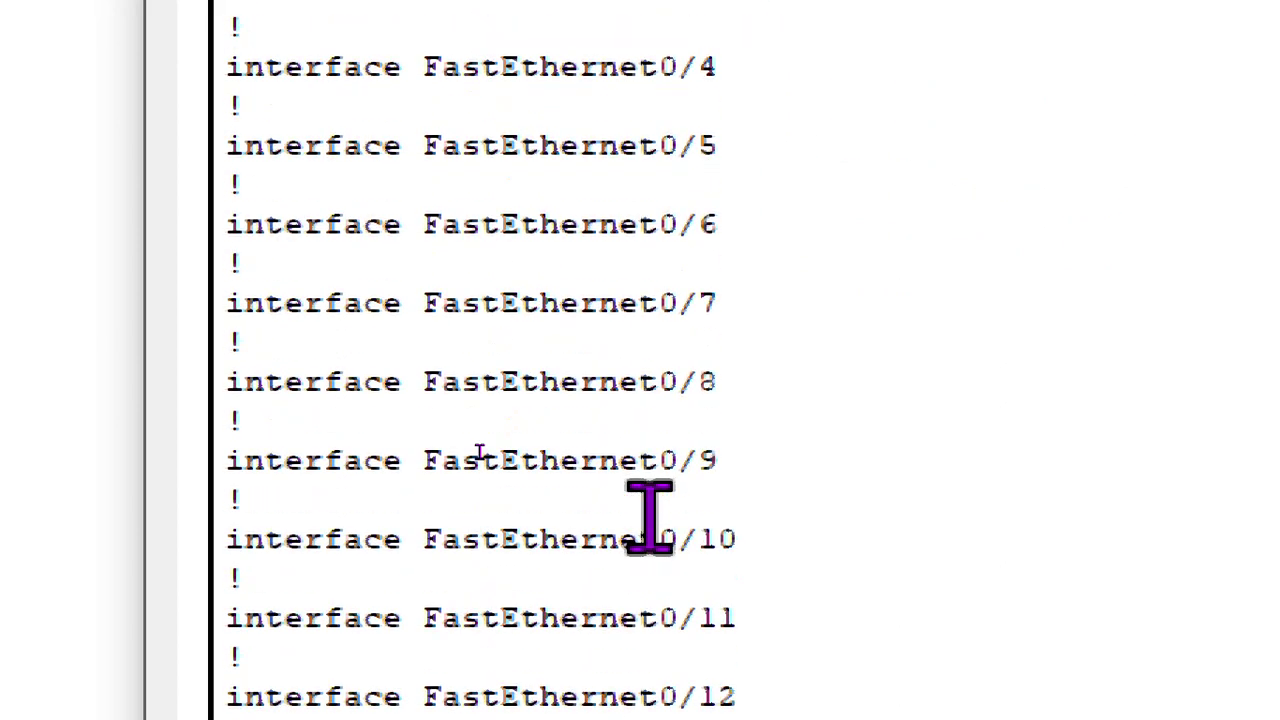
scroll(650, 516, down, 4)
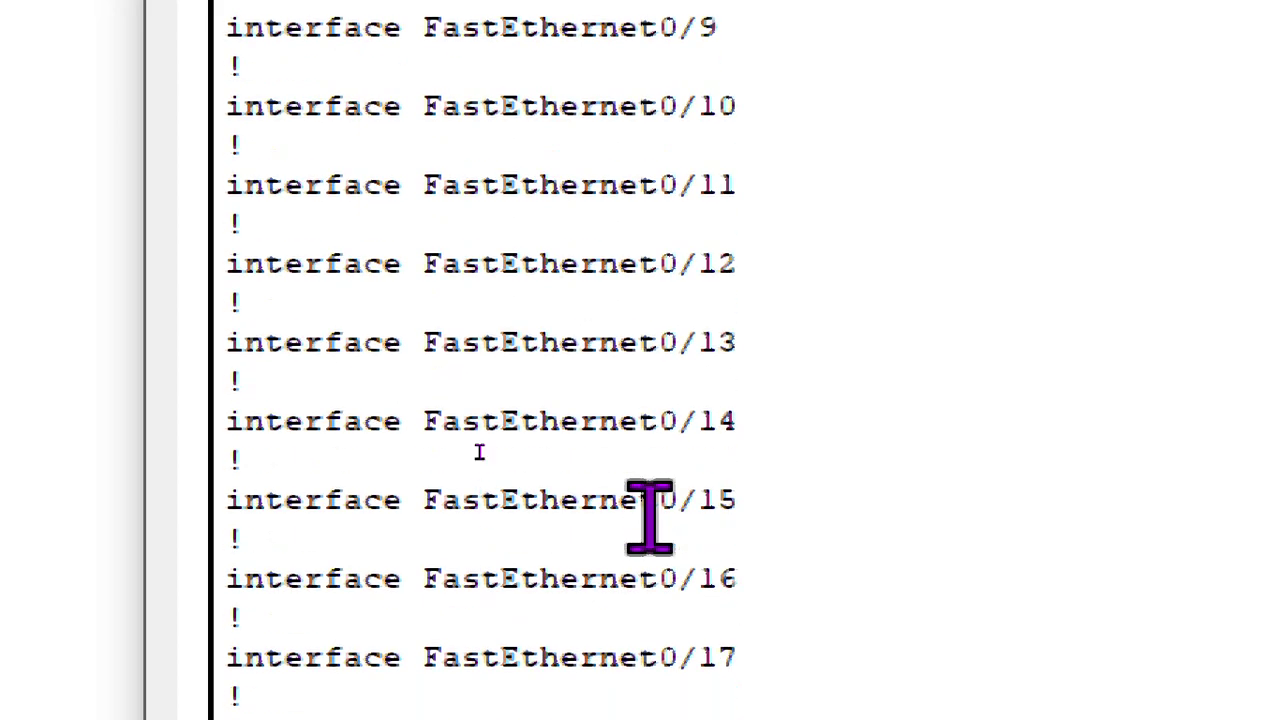
scroll(650, 516, down, 4)
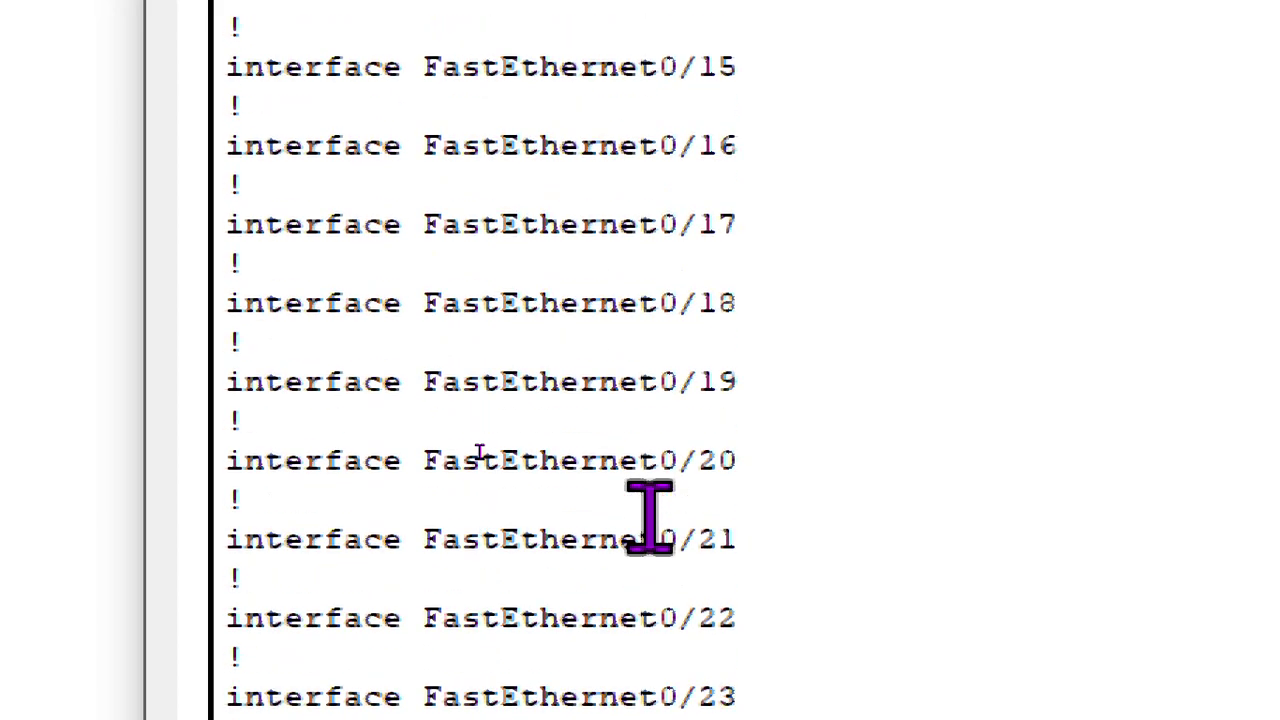
scroll(650, 516, down, 2)
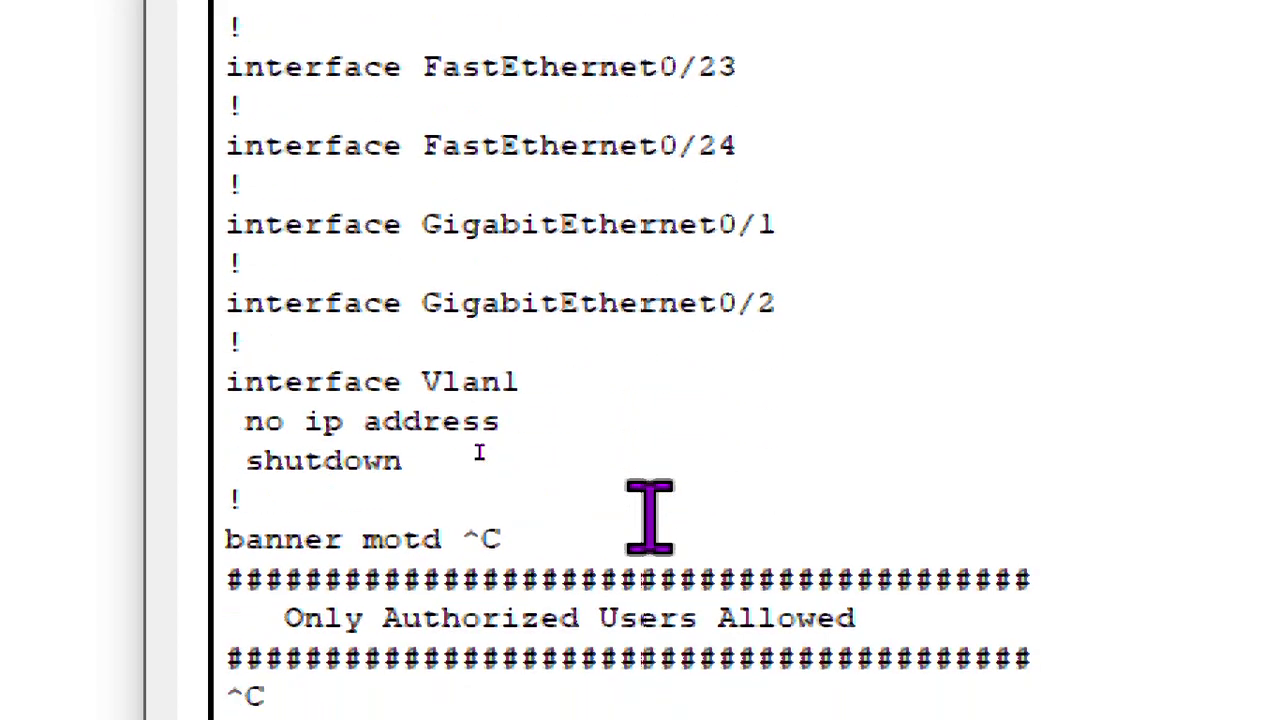
scroll(650, 516, down, 1)
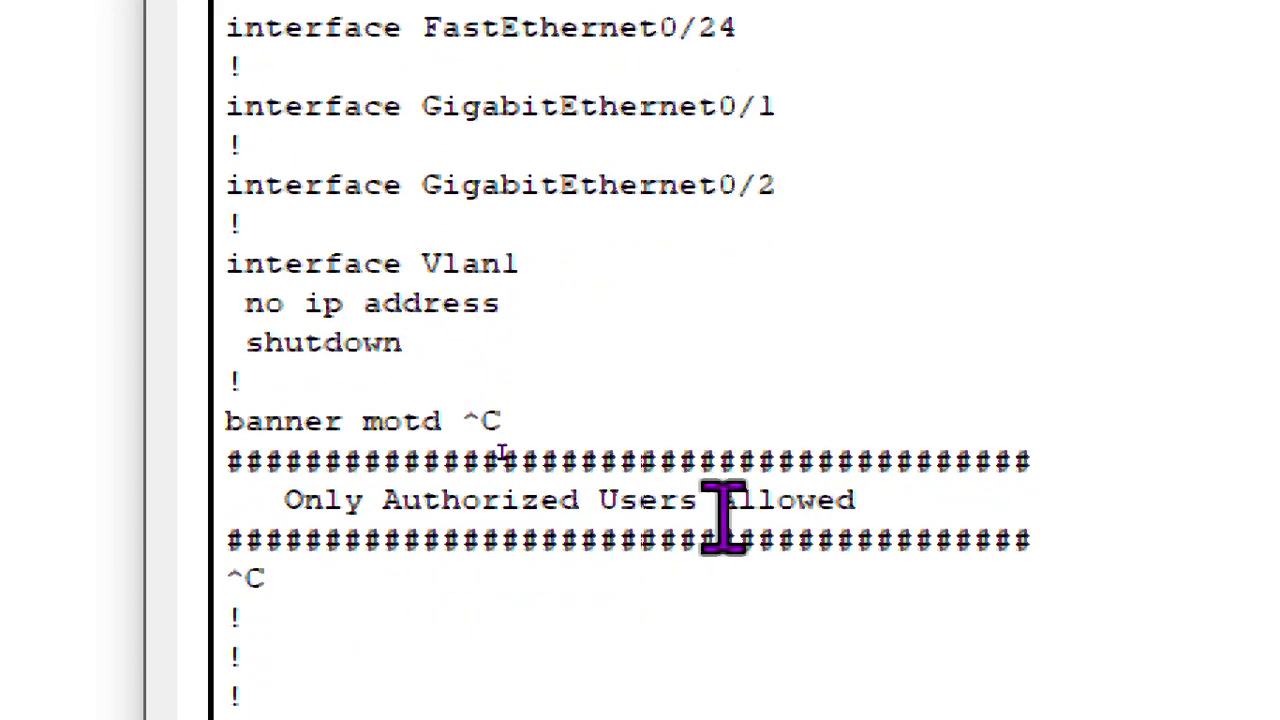
drag(1083, 547, 157, 457)
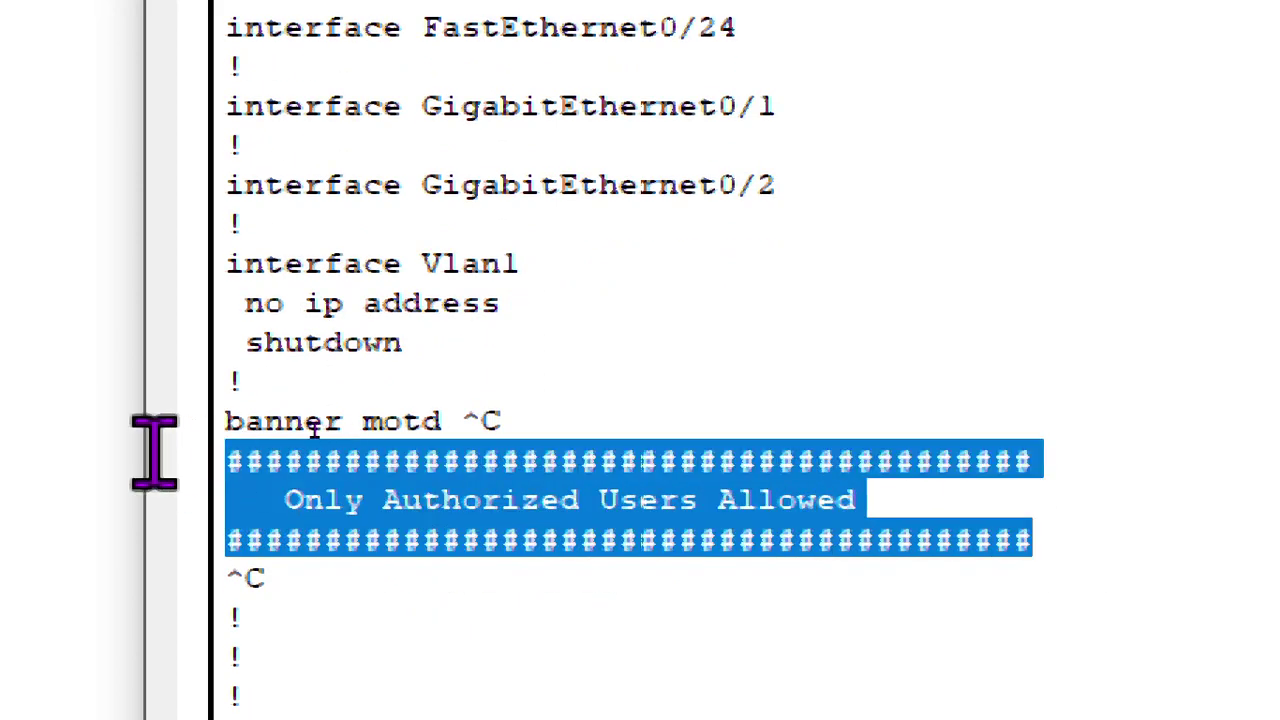
click(421, 655)
scroll(421, 655, down, 2)
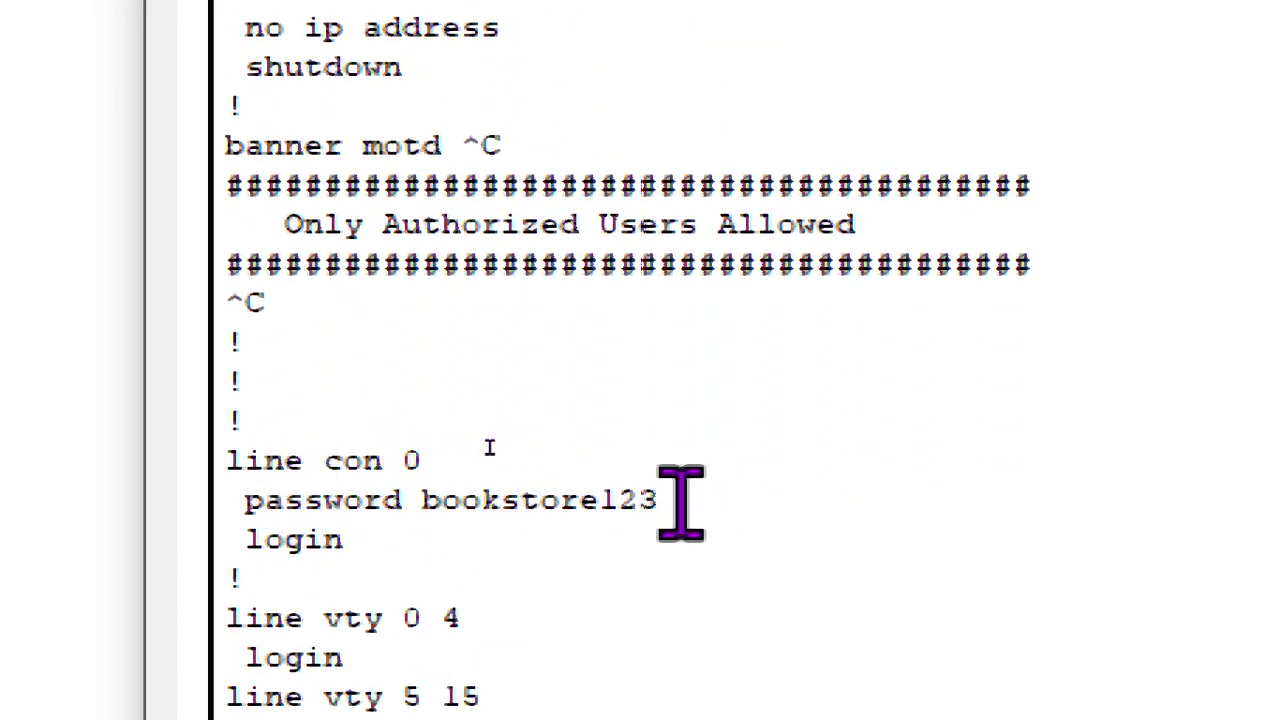
drag(662, 500, 424, 499)
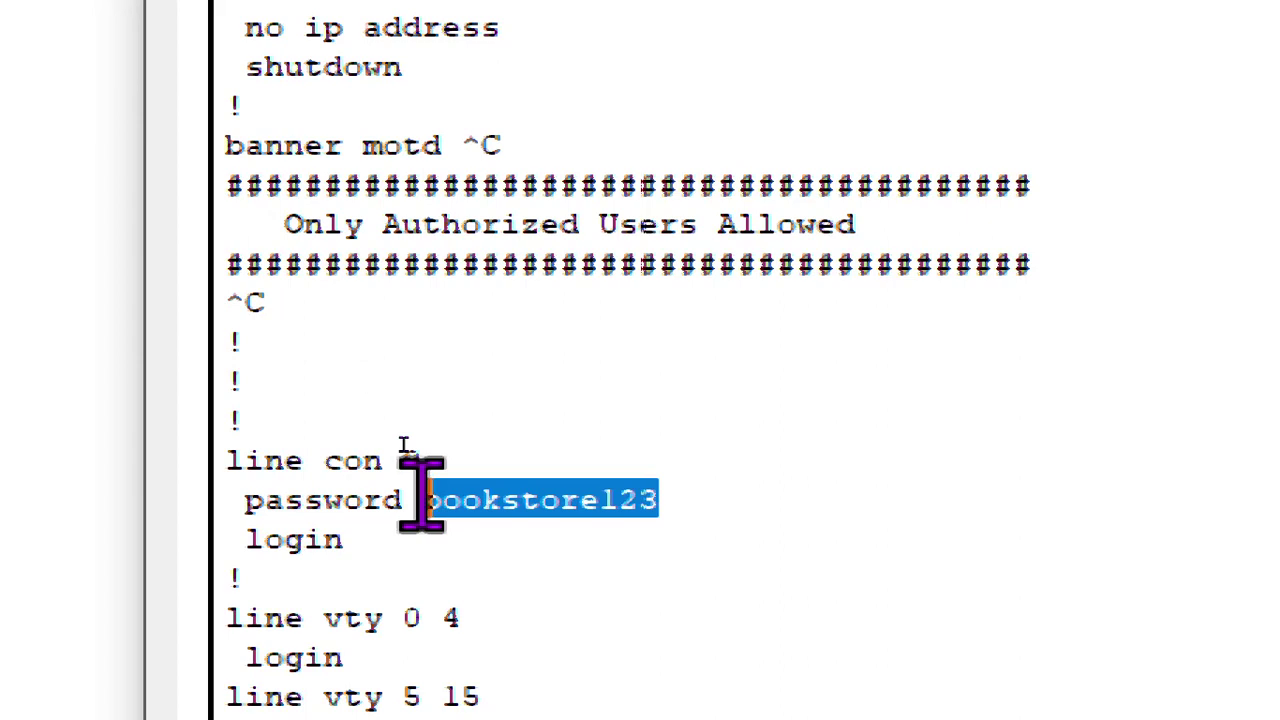
click(537, 680)
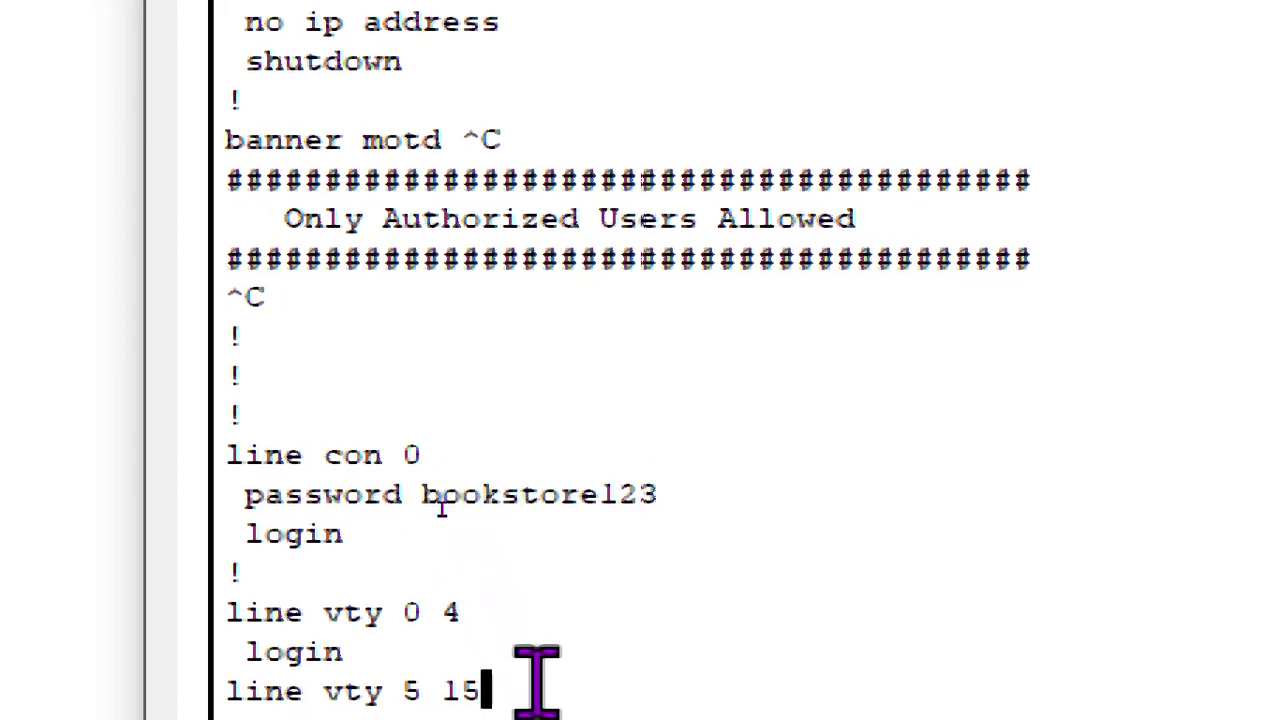
key(Return)
key(Return)
key(Return)
key(Return)
key(Return)
key(Return)
key(Return)
key(Return)
key(Return)
key(Return)
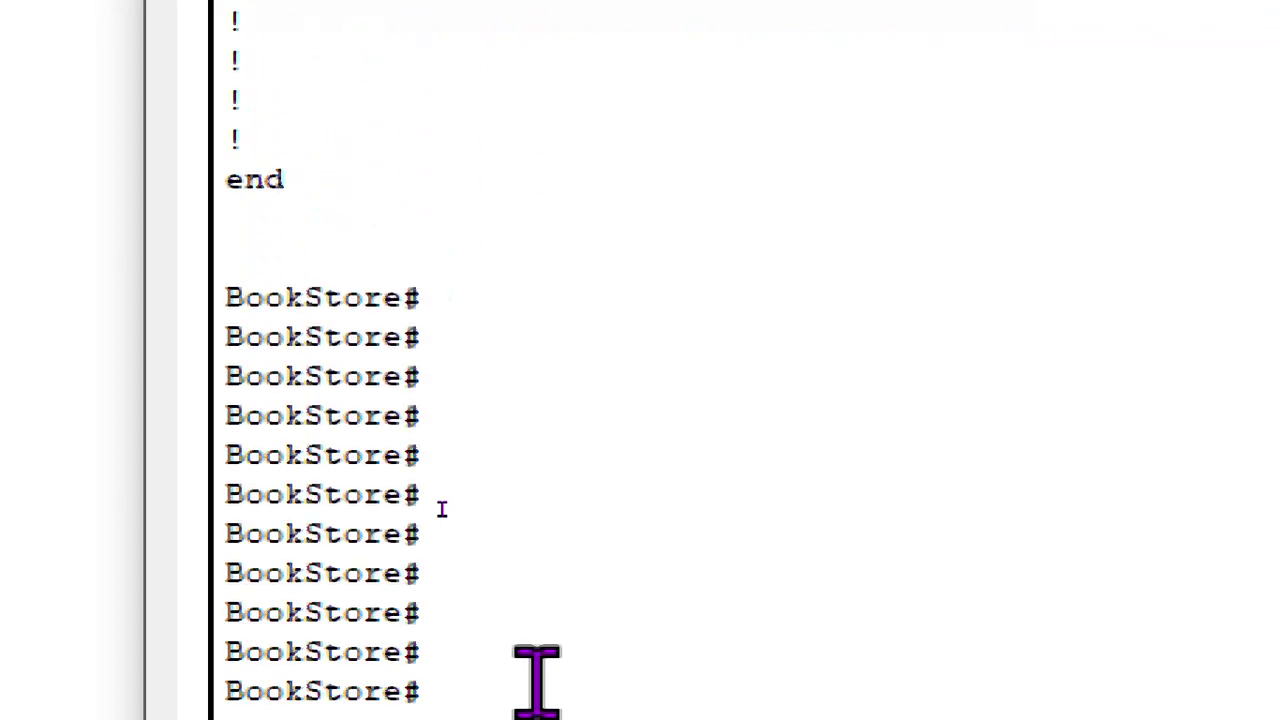
key(Return)
key(Return)
key(Return)
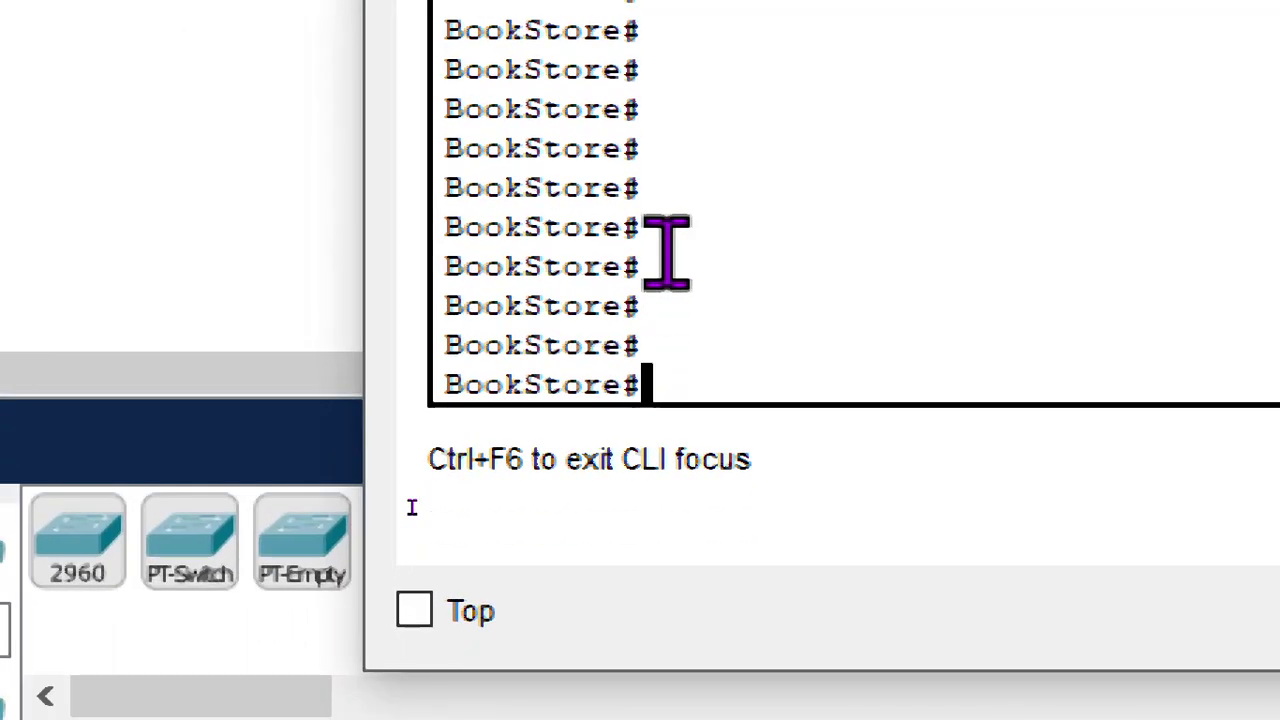
Enter conf t, apply service password-encryption, and exit back to the BookStore# prompt
text(c)
text(onf)
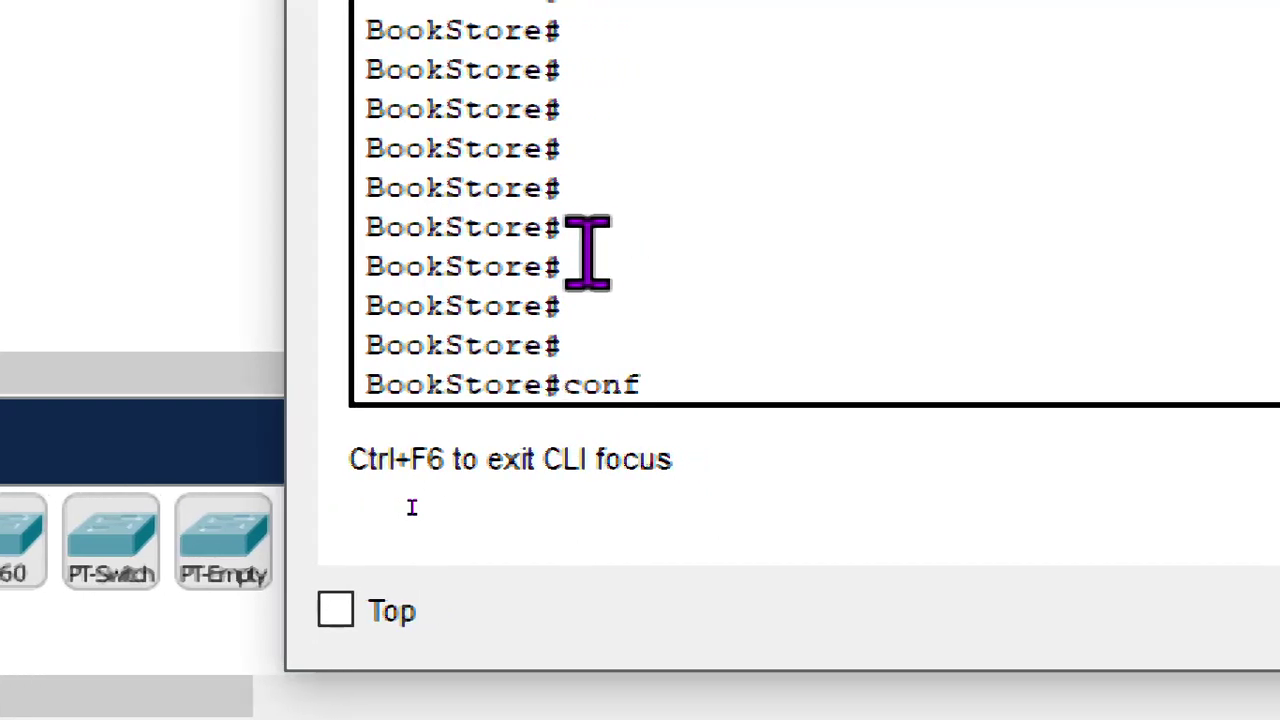
text( t)
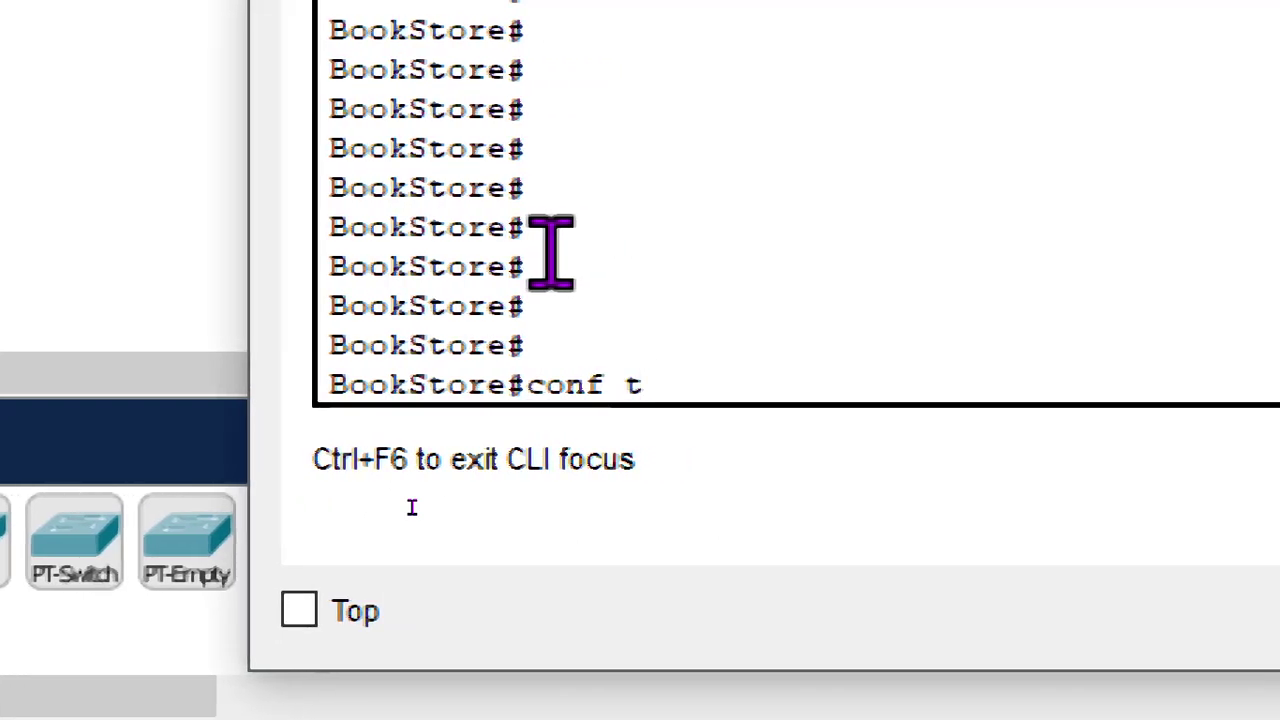
key(Return)
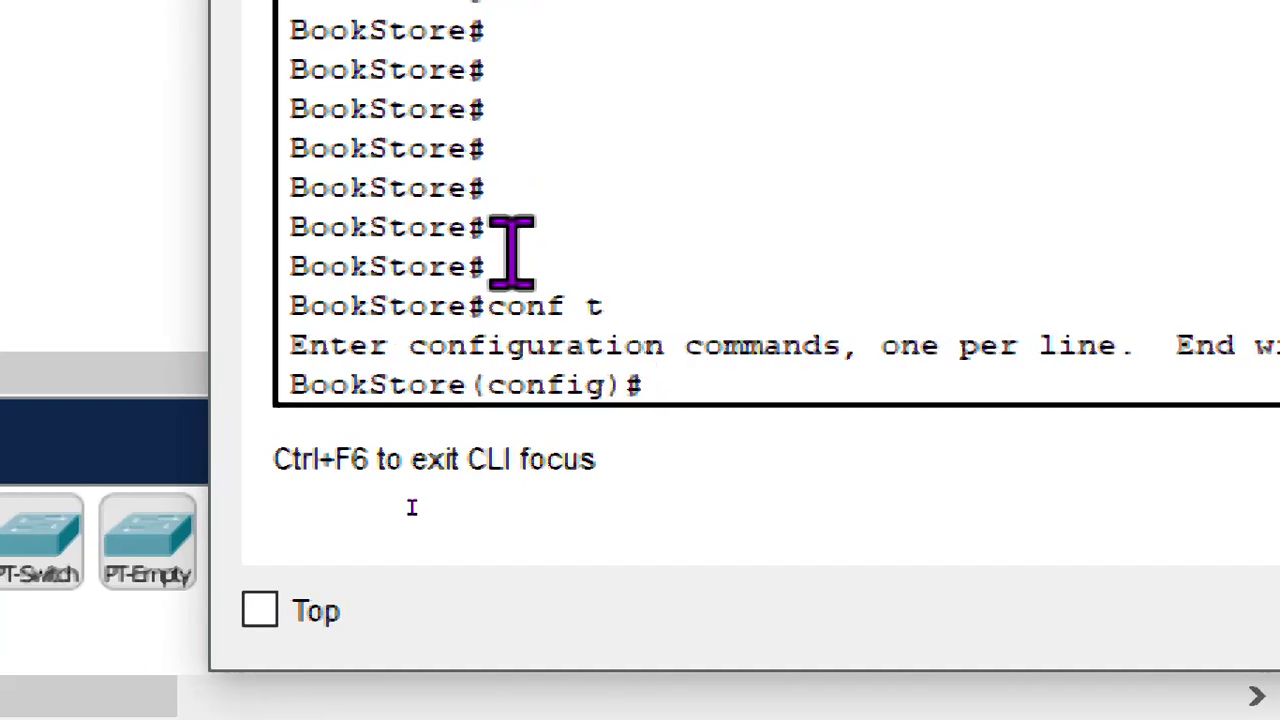
key(Return)
key(Return)
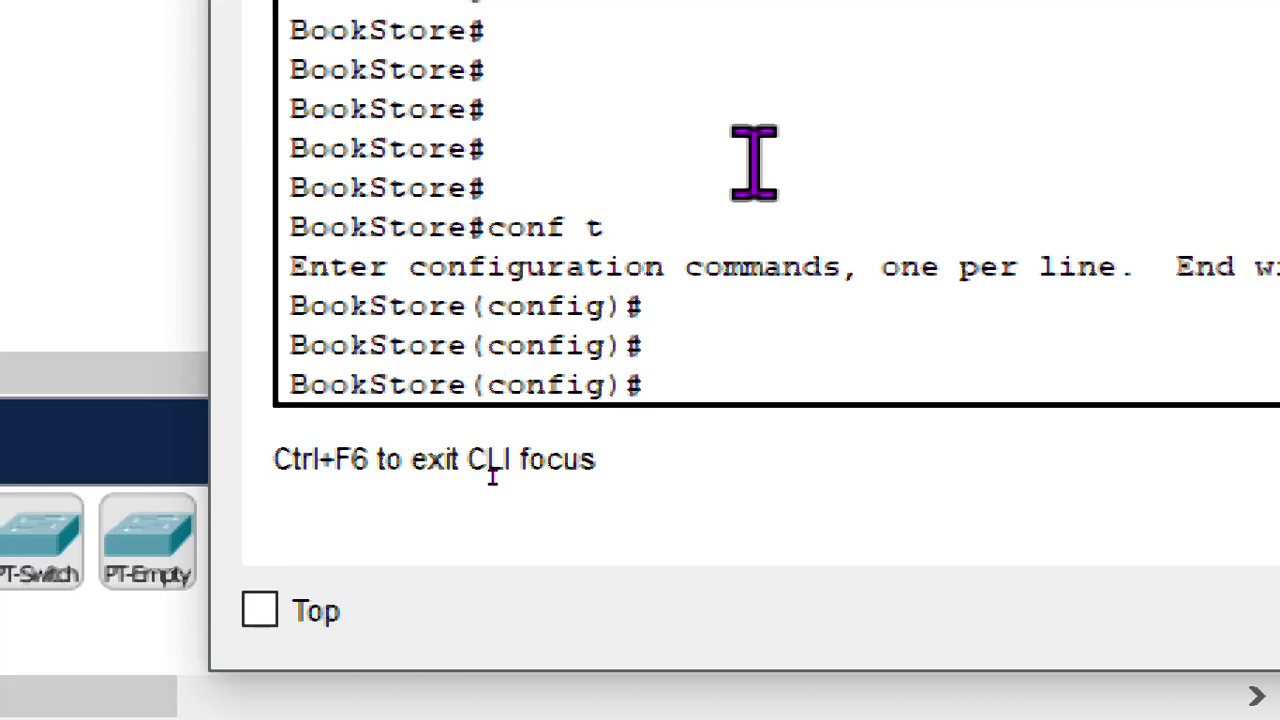
text(ser)
key(Tab)
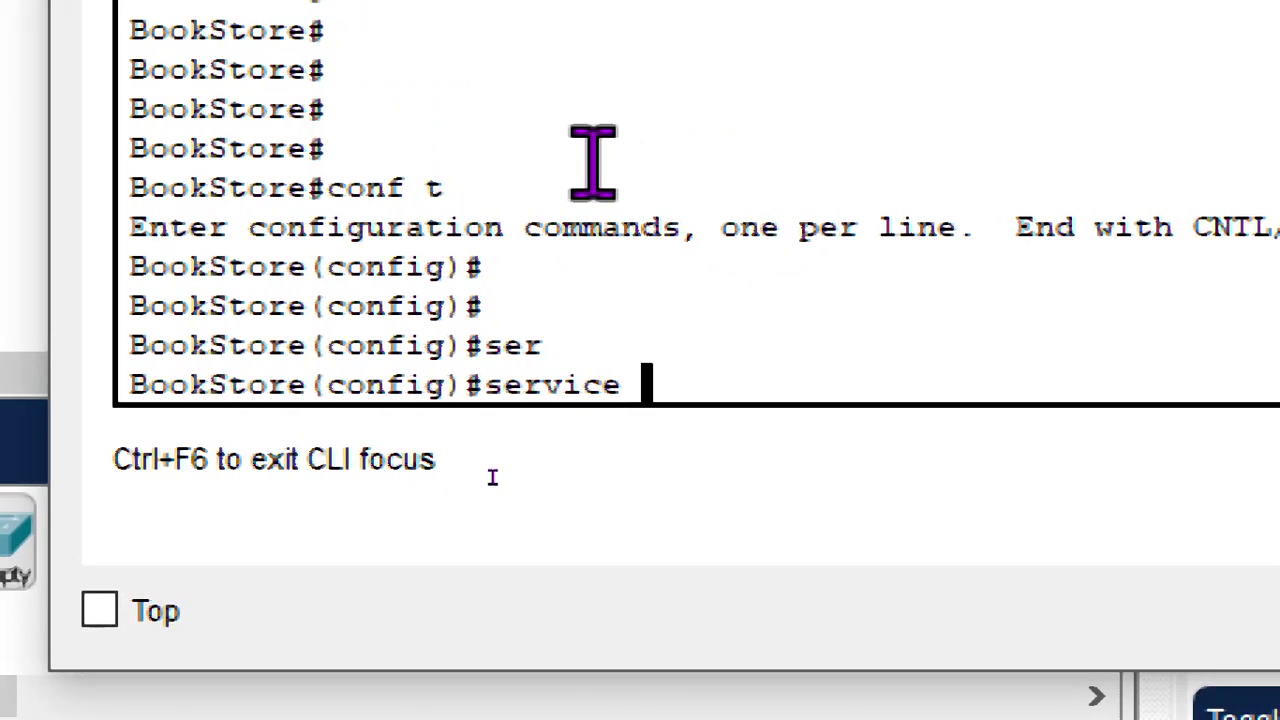
text(pas)
key(Tab)
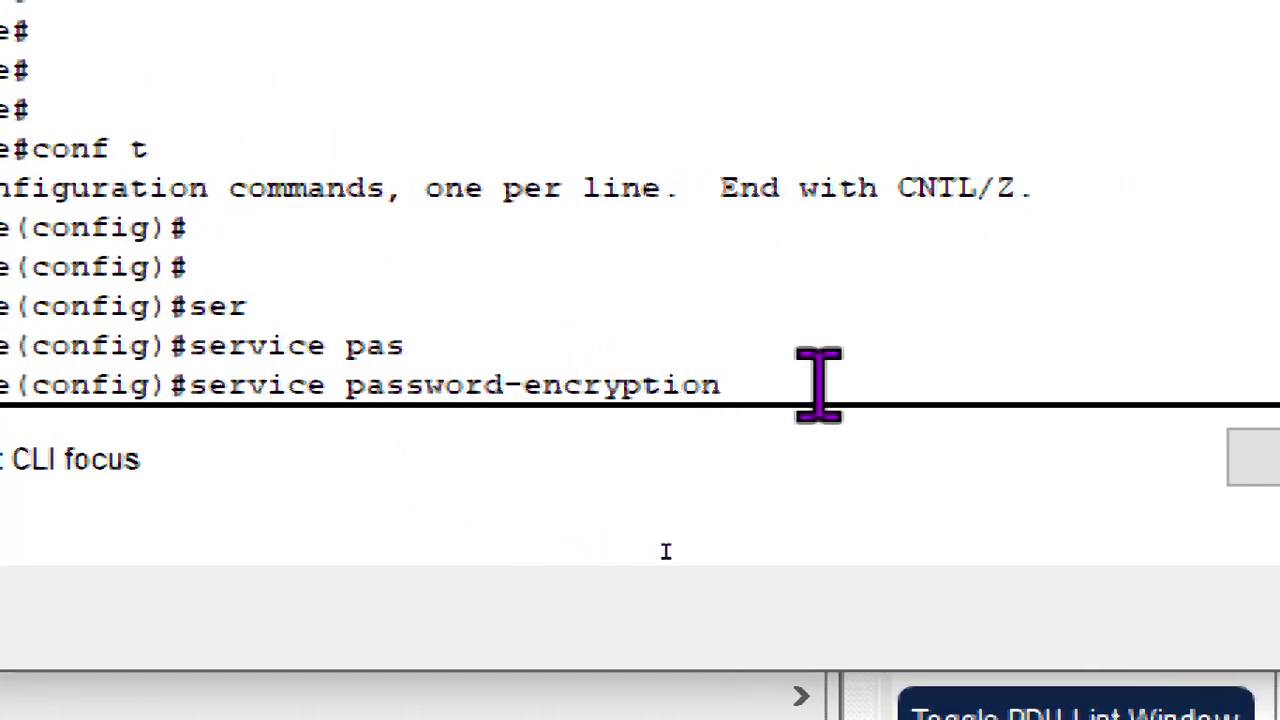
key(Return)
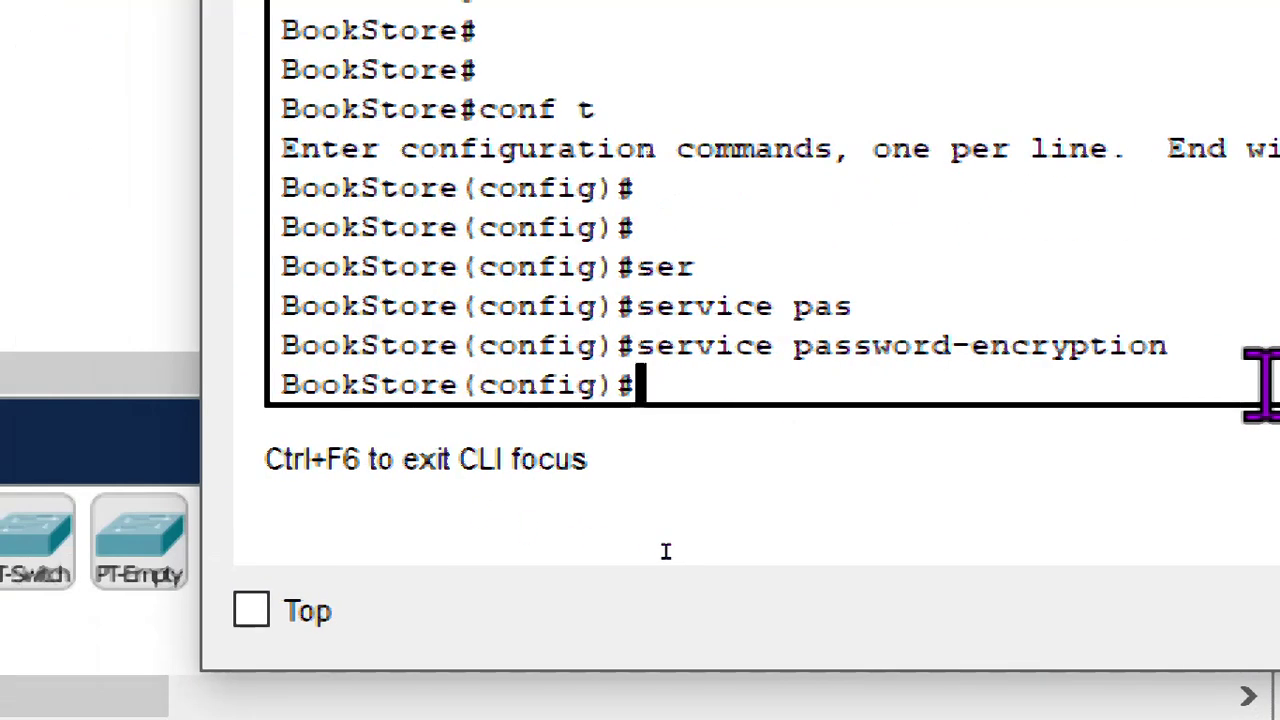
key(Return)
key(Return)
key(Return)
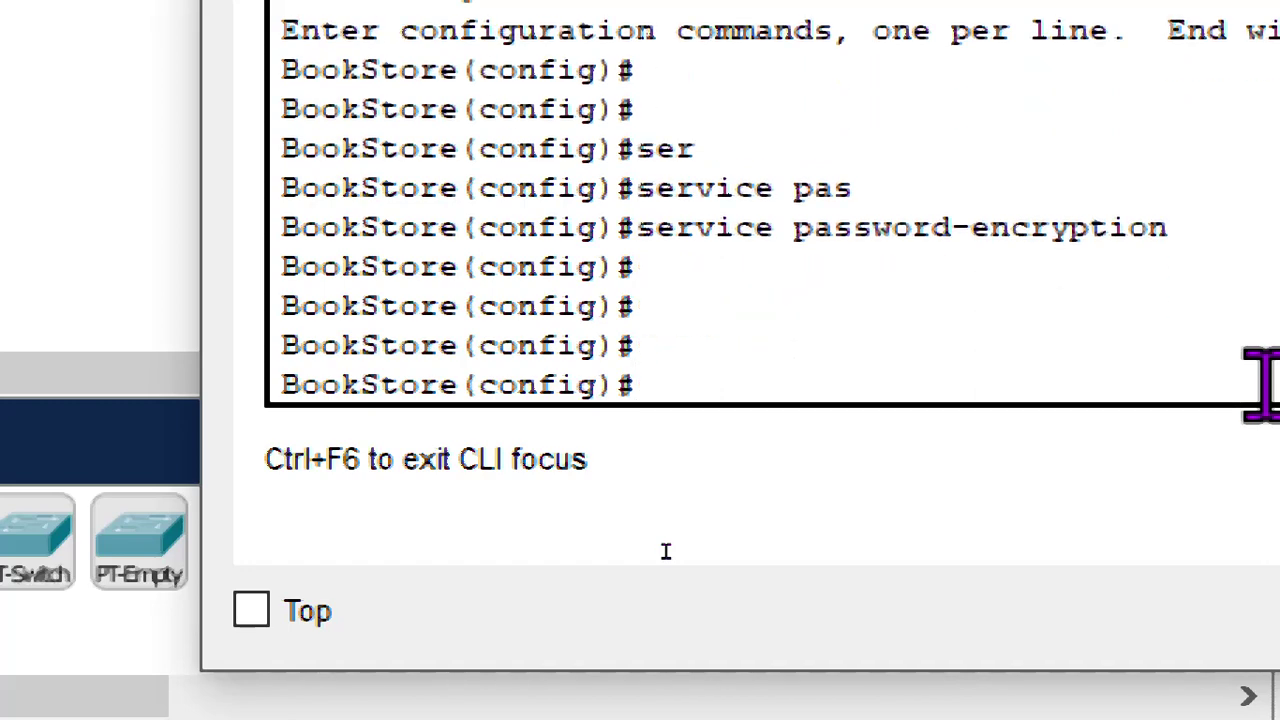
text(exit)
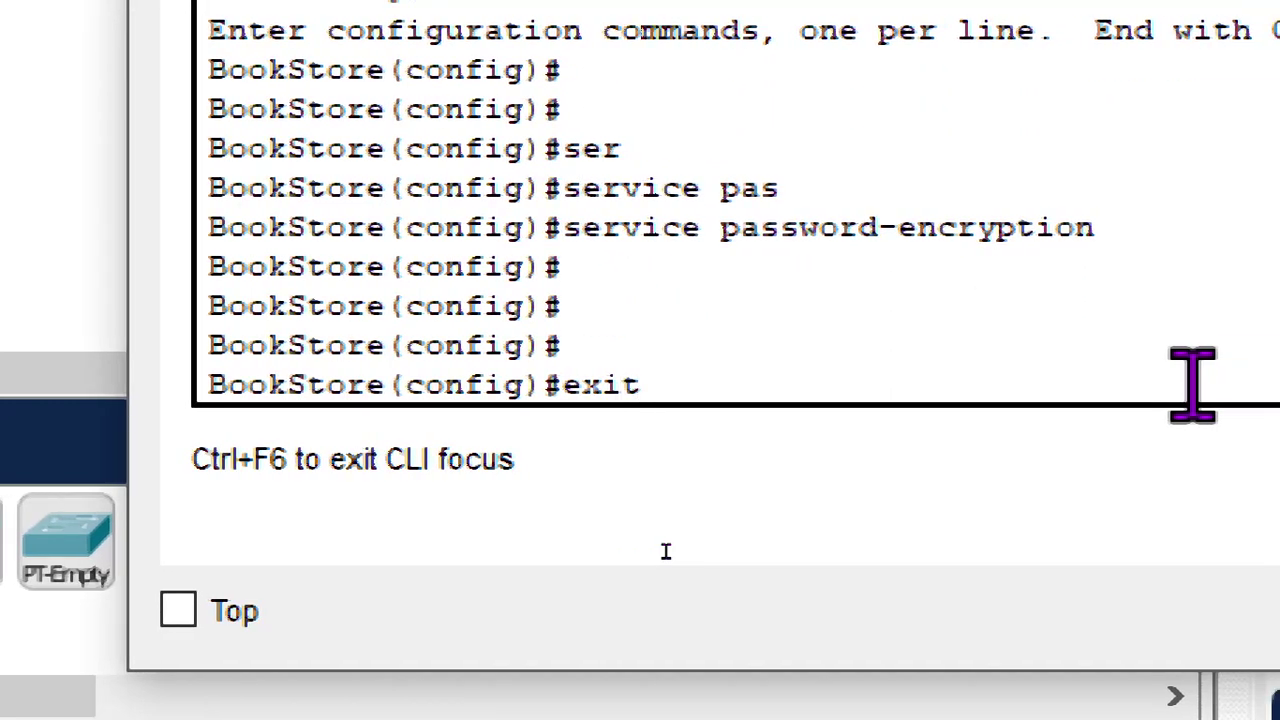
key(Return)
key(Return)
key(Return)
key(Return)
key(Return)
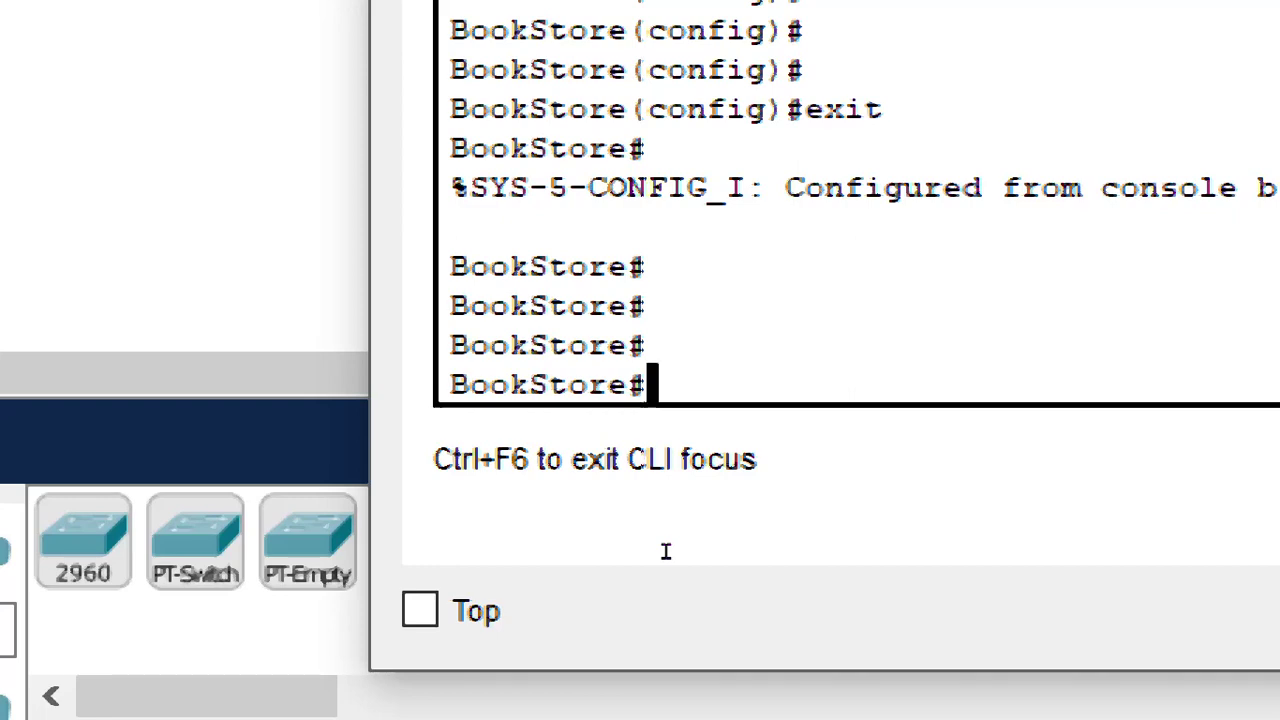
text(show)
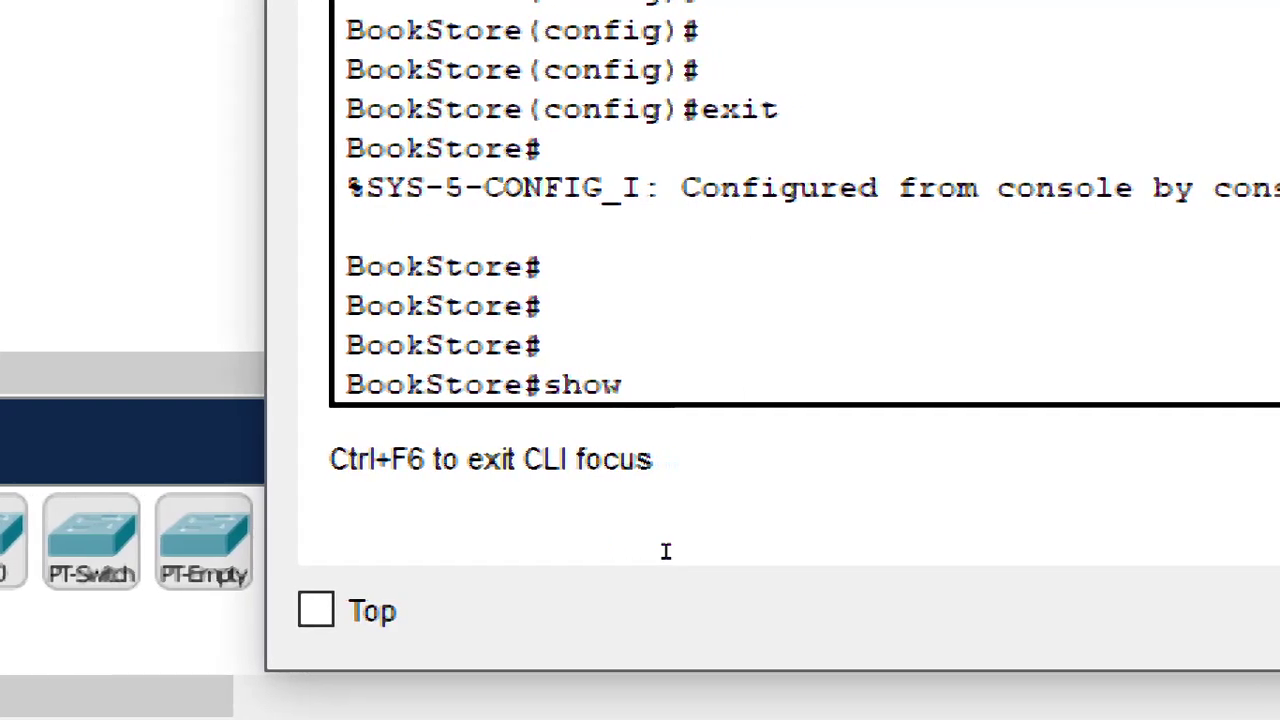
text( ru)
Run show running-config again and highlight the type 7 encrypted password under line con 0
key(Tab)
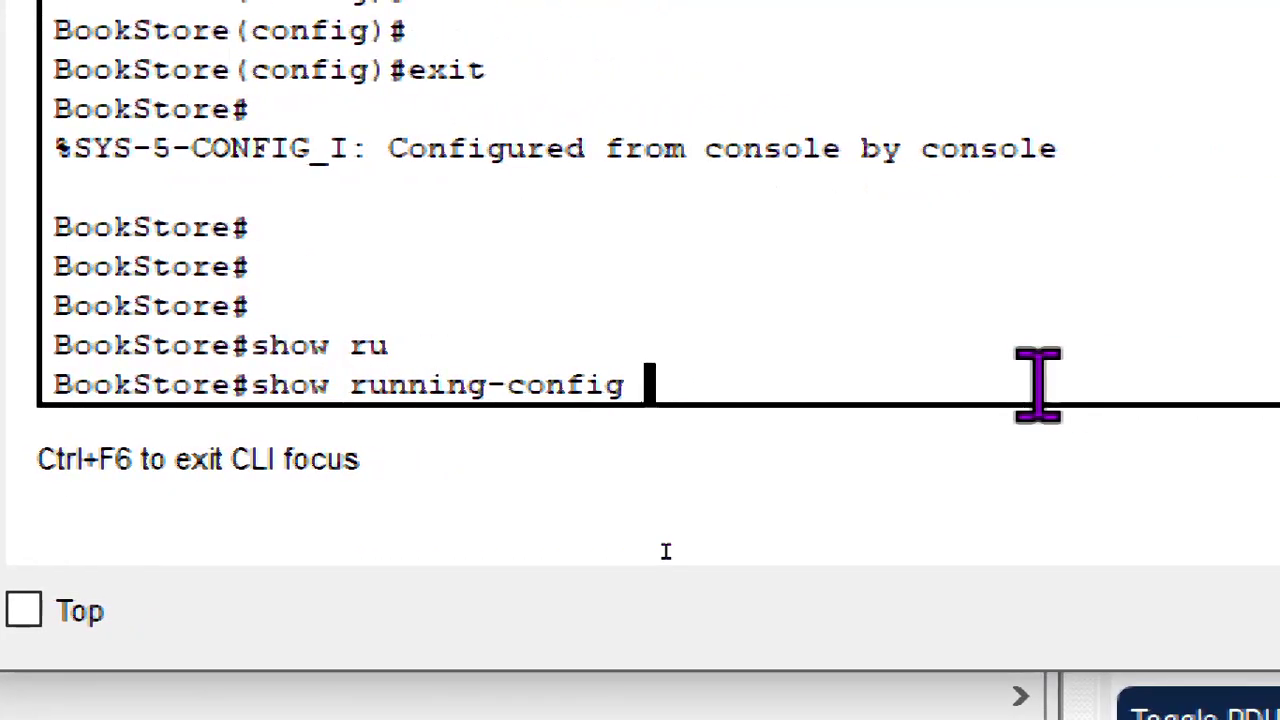
key(Return)
key(Return)
key(Return)
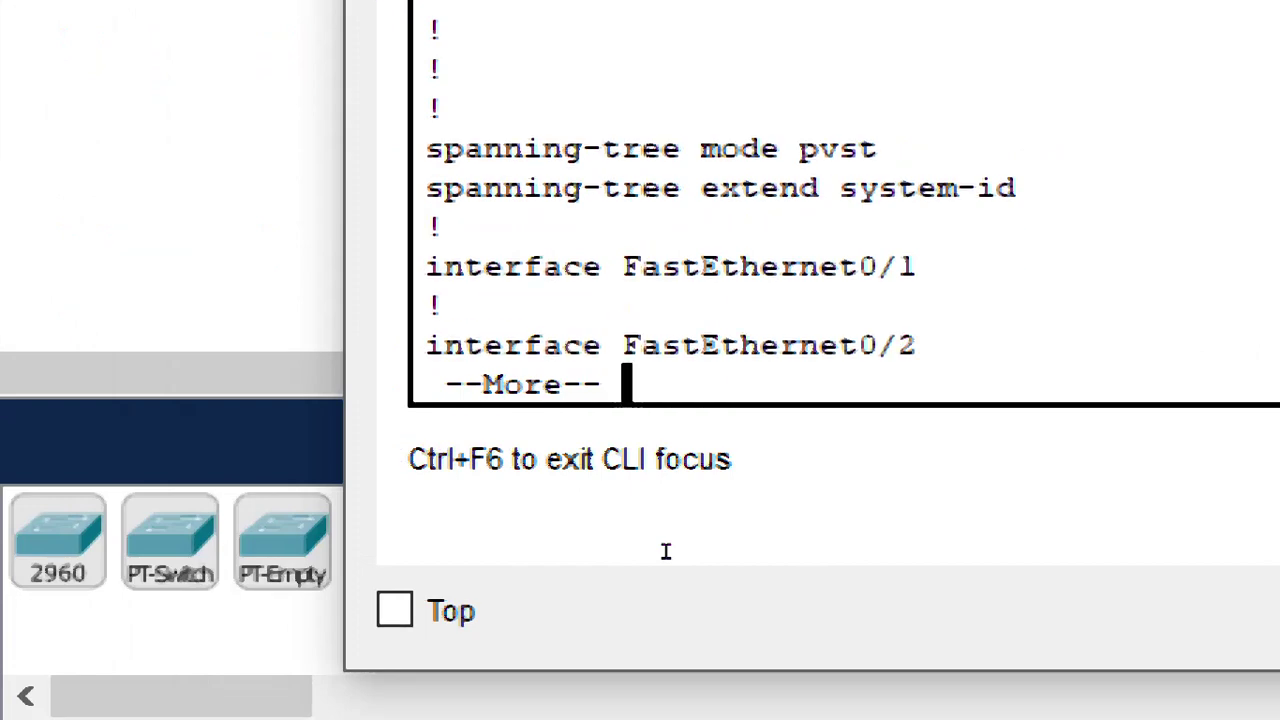
key(Return)
key(Return)
key(Return)
key(Return)
key(Return)
key(Return)
key(Return)
key(Return)
key(Return)
key(Return)
key(Return)
key(Return)
key(Return)
key(Return)
key(Return)
key(Return)
key(Return)
key(Return)
key(Return)
key(Return)
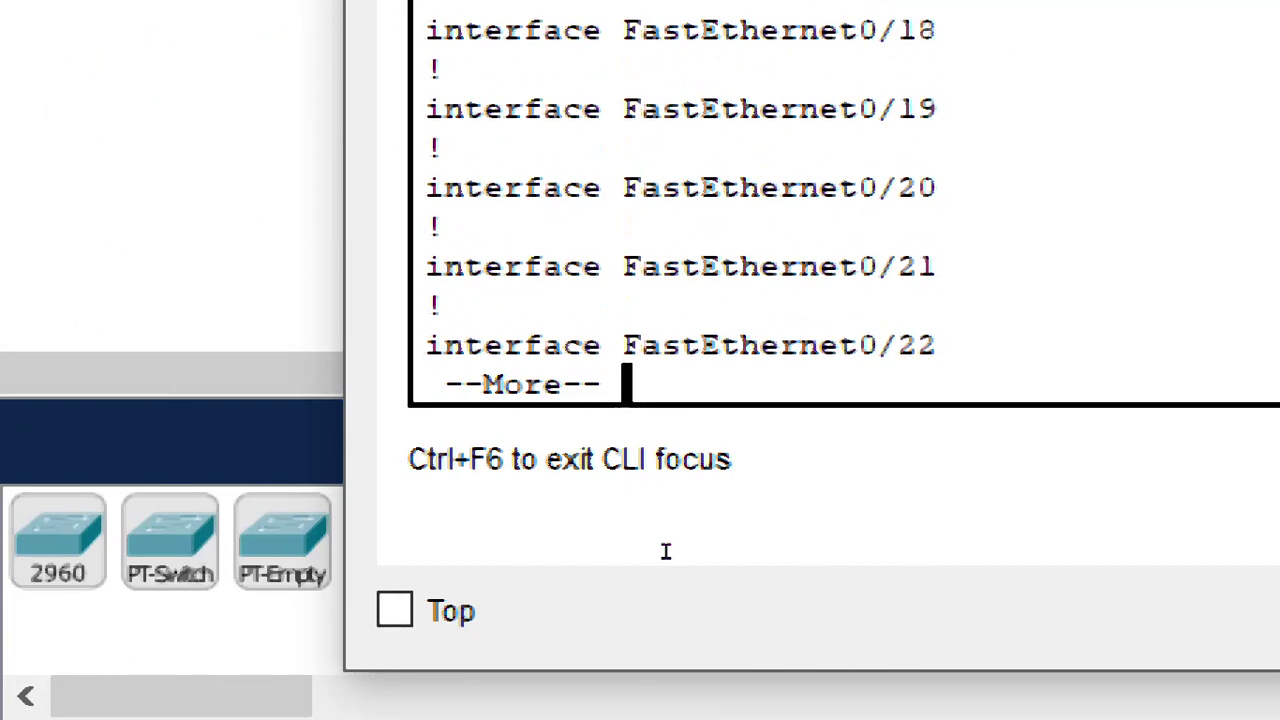
key(Return)
key(Return)
key(Return)
key(Return)
key(Return)
key(Return)
key(Return)
key(Return)
key(Return)
key(Return)
key(Return)
key(Return)
key(Return)
key(Return)
key(Return)
key(Return)
key(Return)
key(Return)
key(Return)
key(Return)
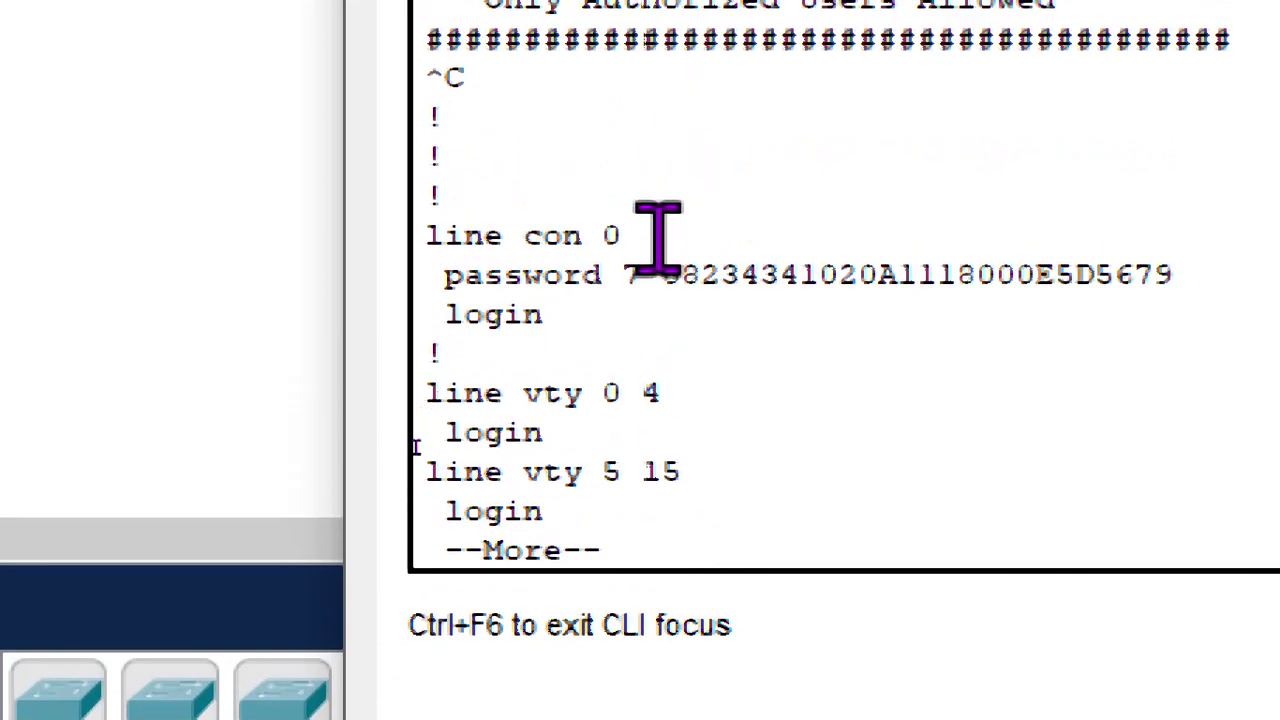
drag(645, 72, 508, 74)
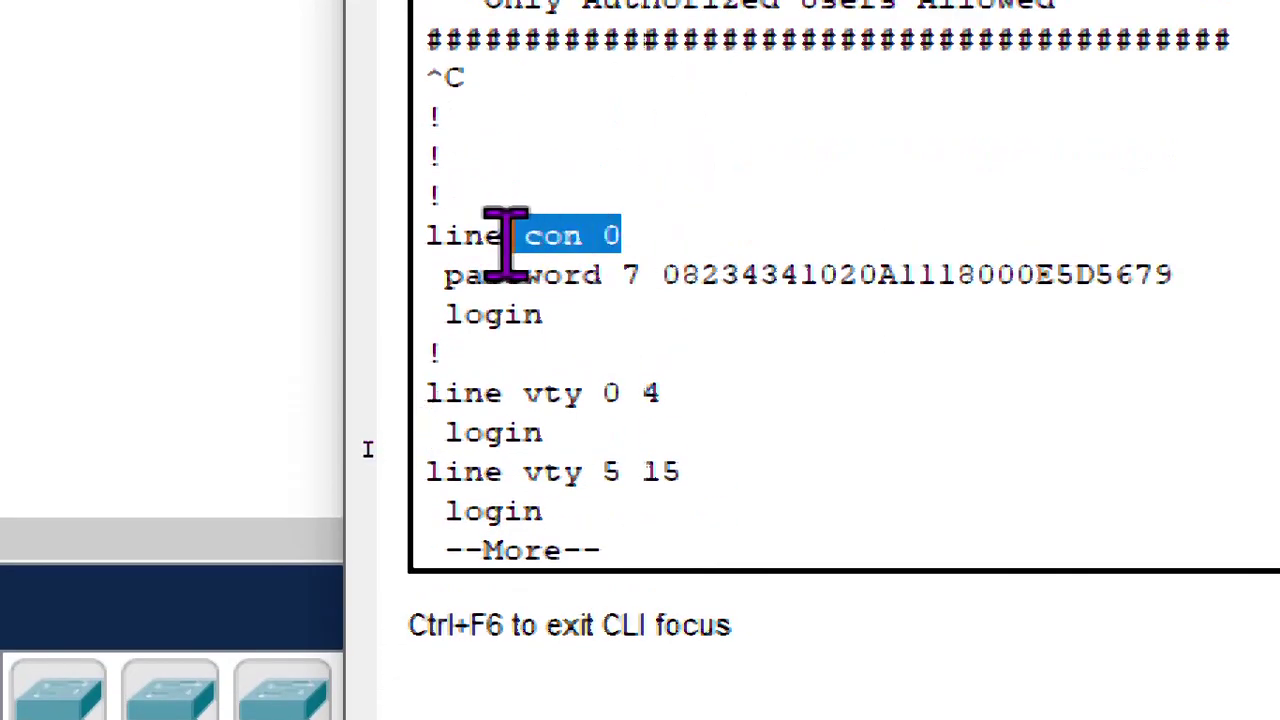
drag(505, 240, 418, 250)
click(660, 284)
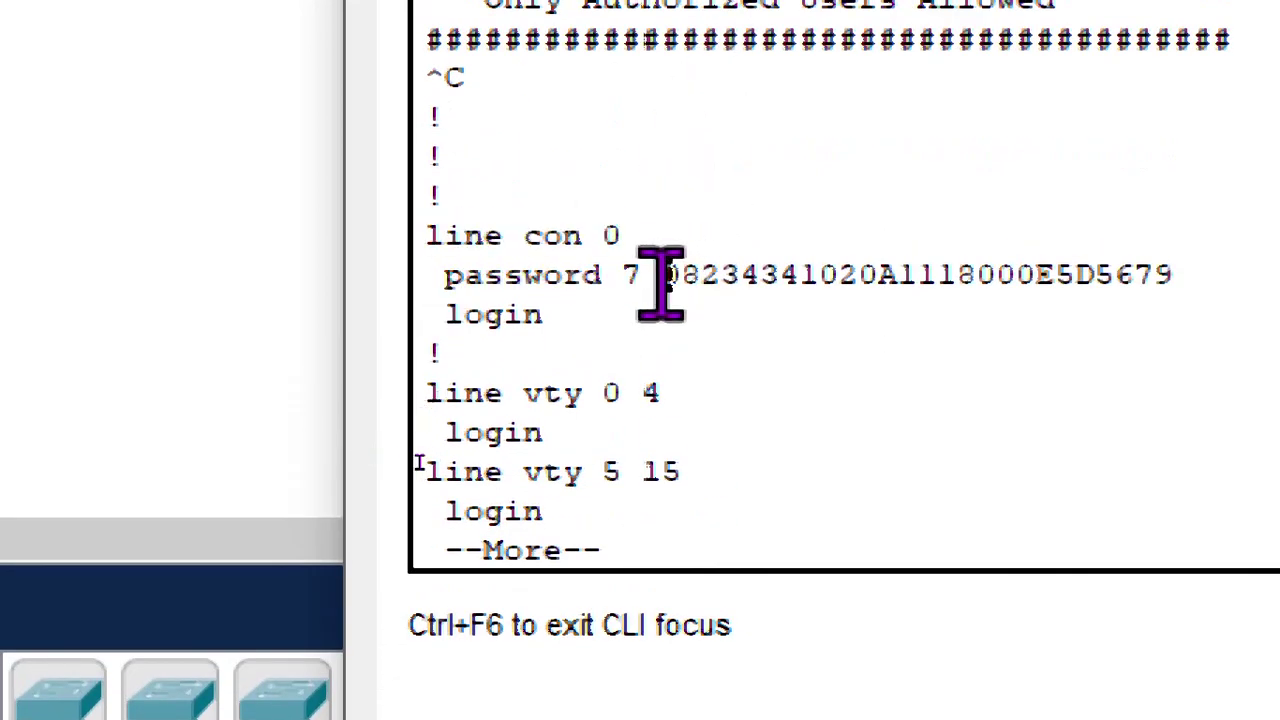
drag(662, 280, 1205, 260)
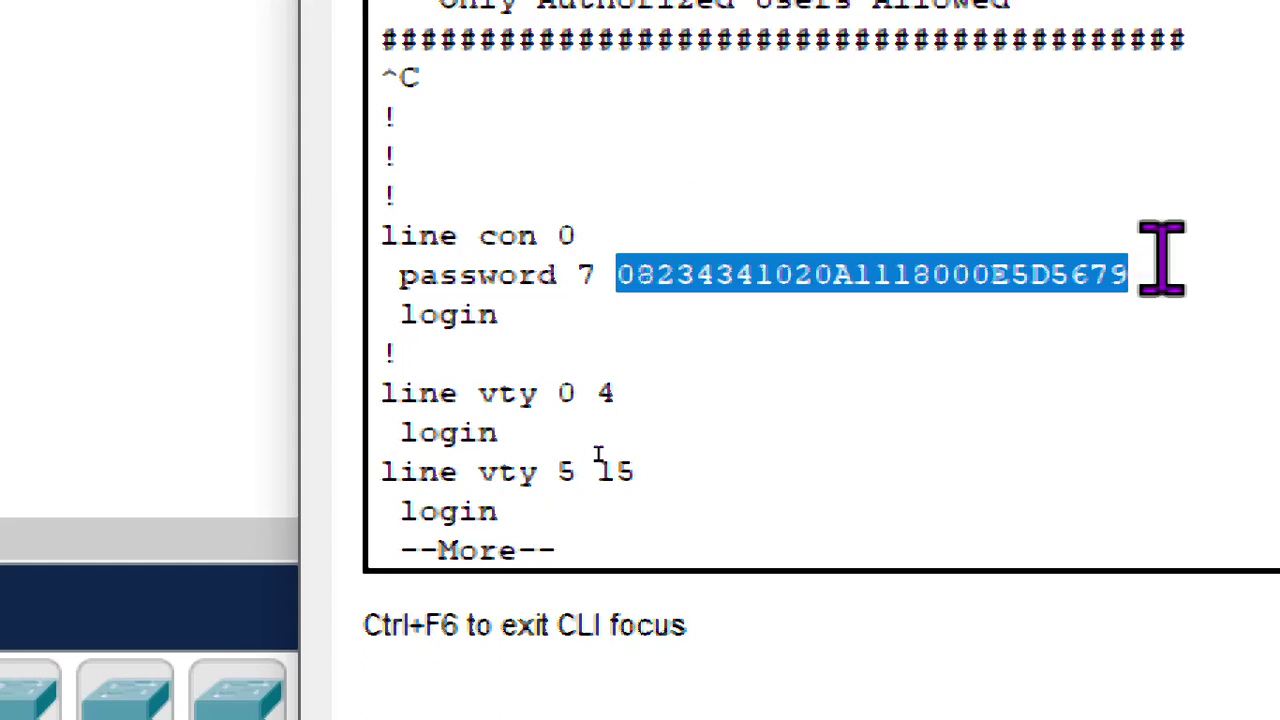
click(666, 526)
key(Return)
key(Return)
key(Return)
key(Return)
key(Return)
key(Return)
key(Return)
key(Return)
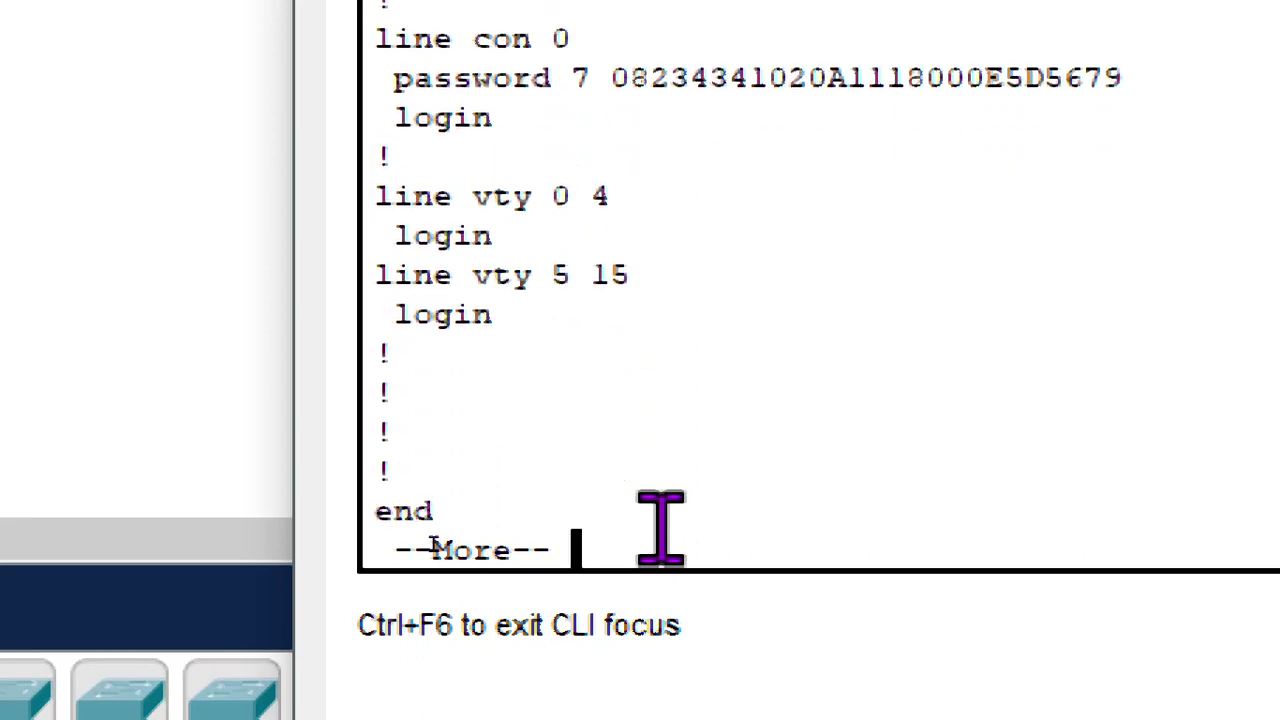
key(Return)
key(Return)
key(Return)
key(Return)
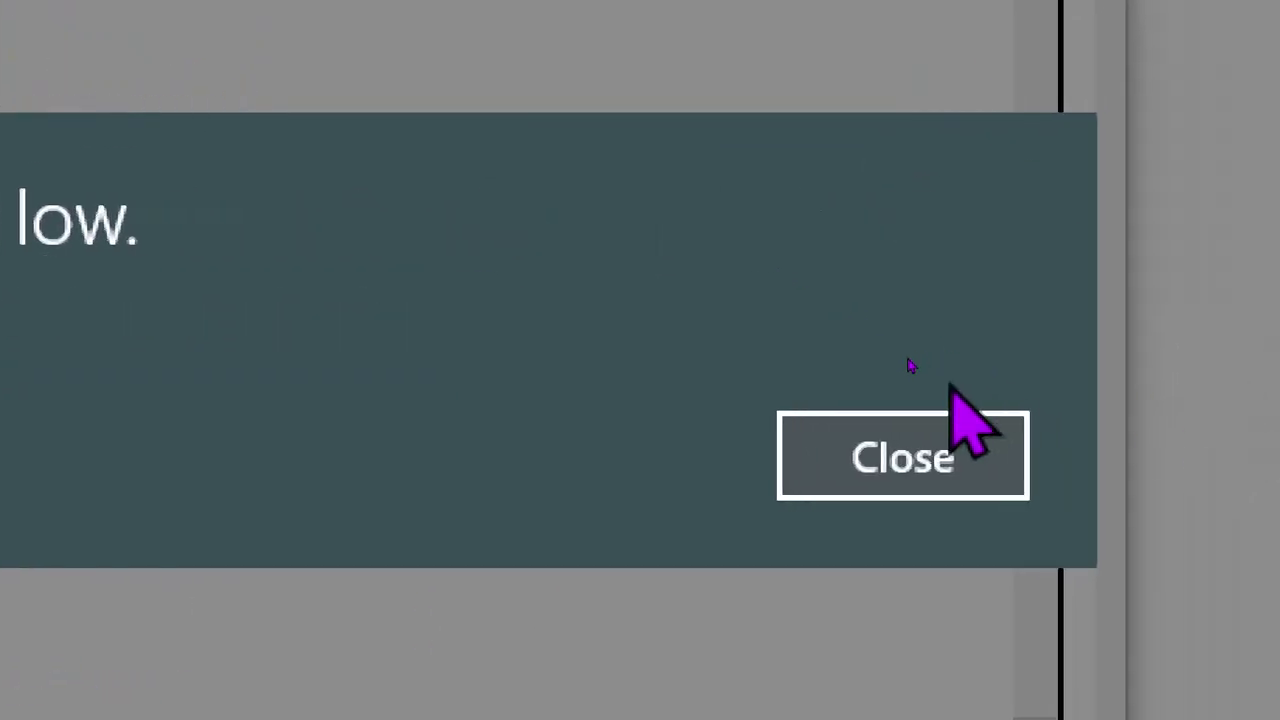
Close the Windows battery notification covering the CLI
click(900, 470)
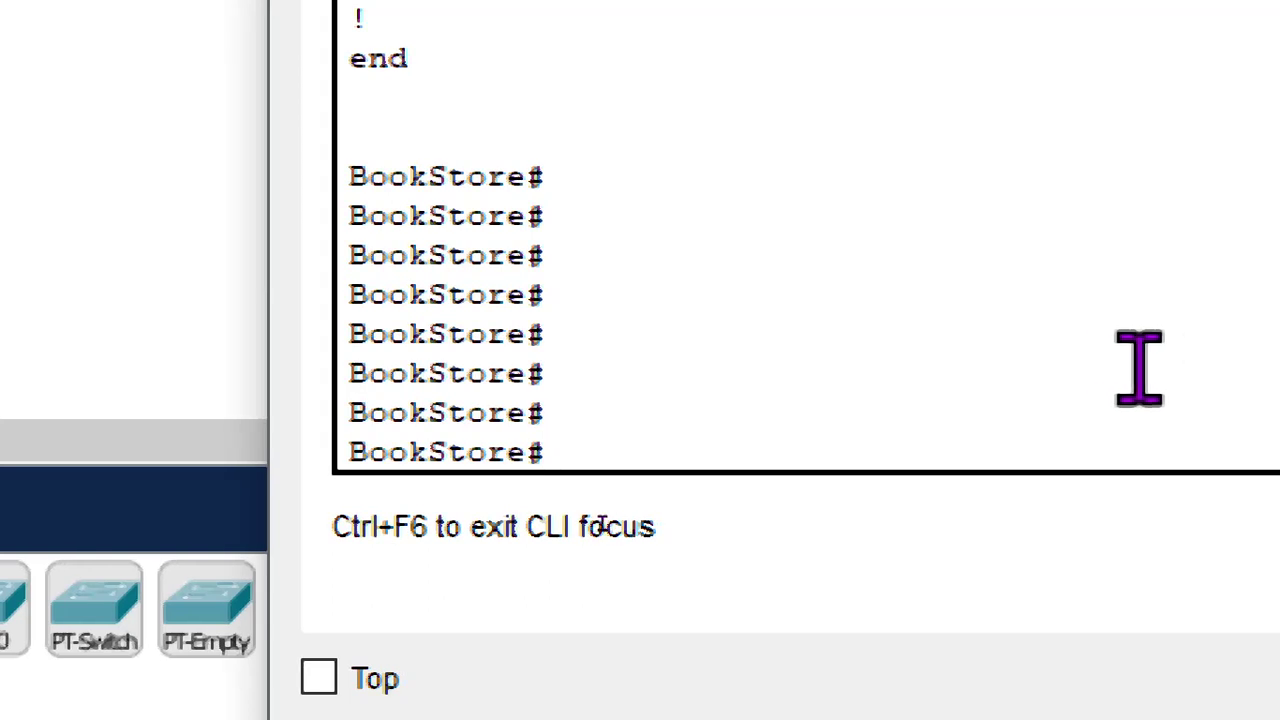
Run copy running-config startup-config and accept the default destination filename
text(copy )
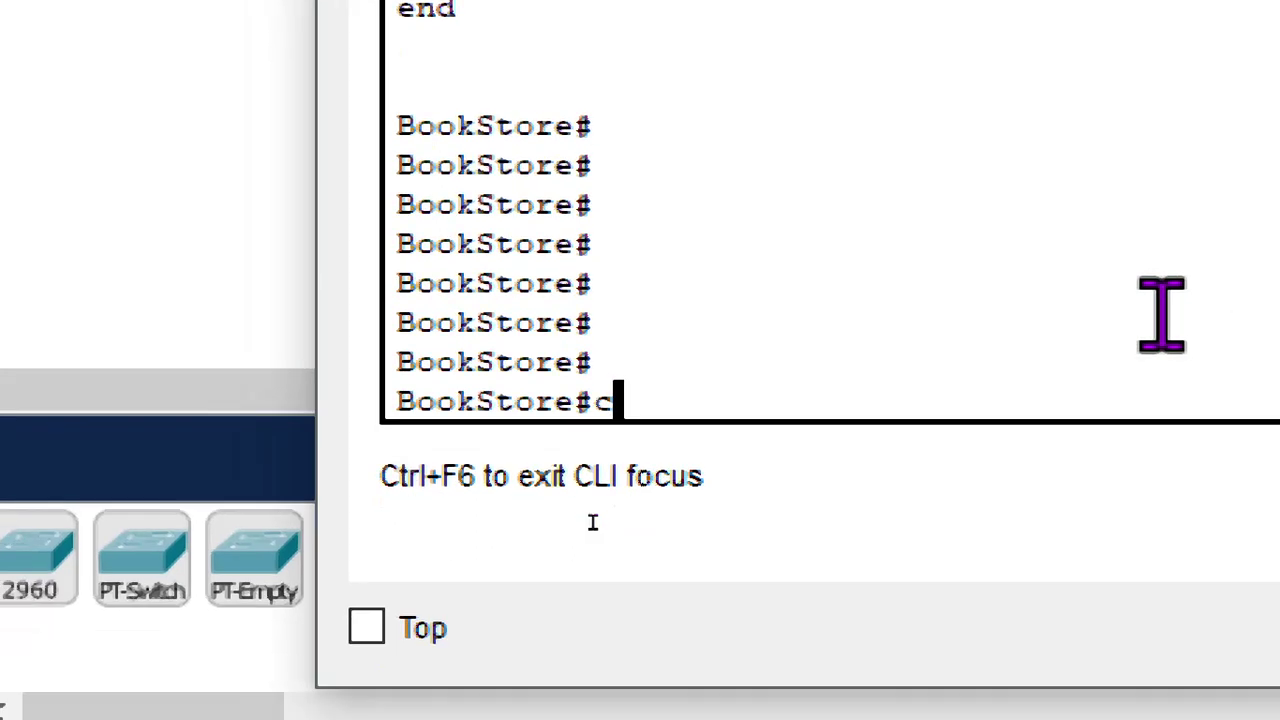
text(ru)
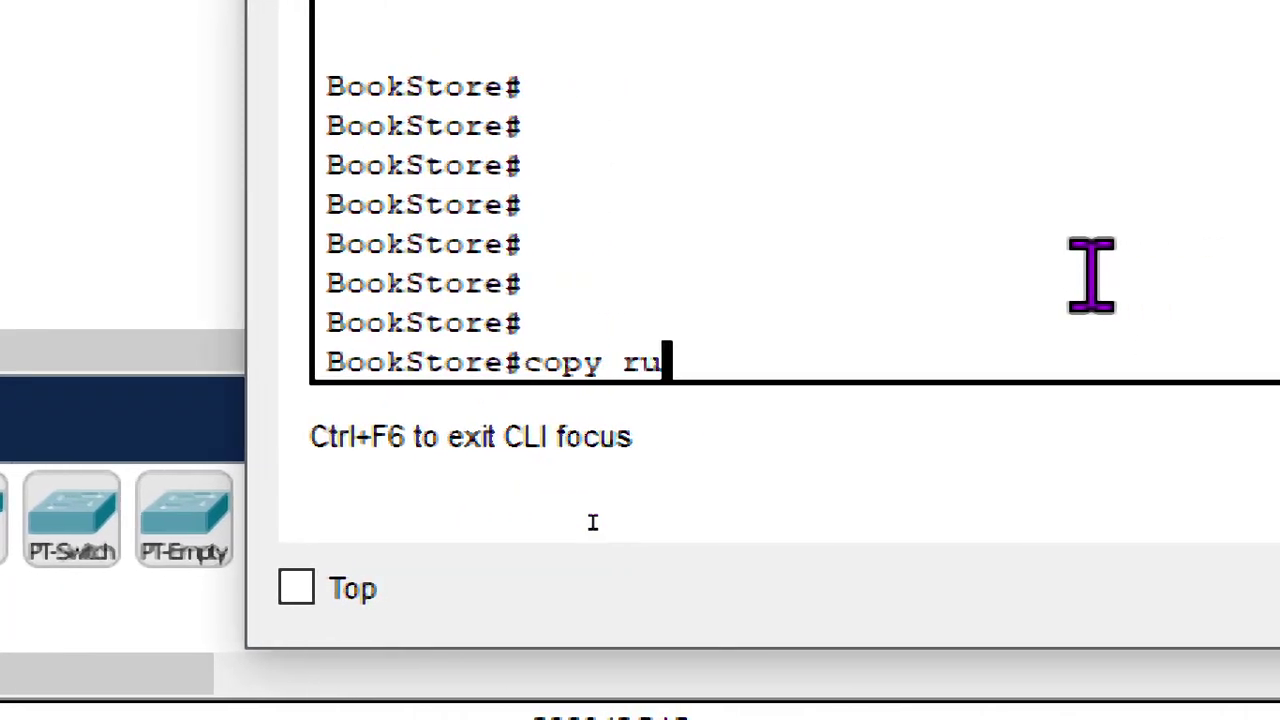
key(Tab)
text(st)
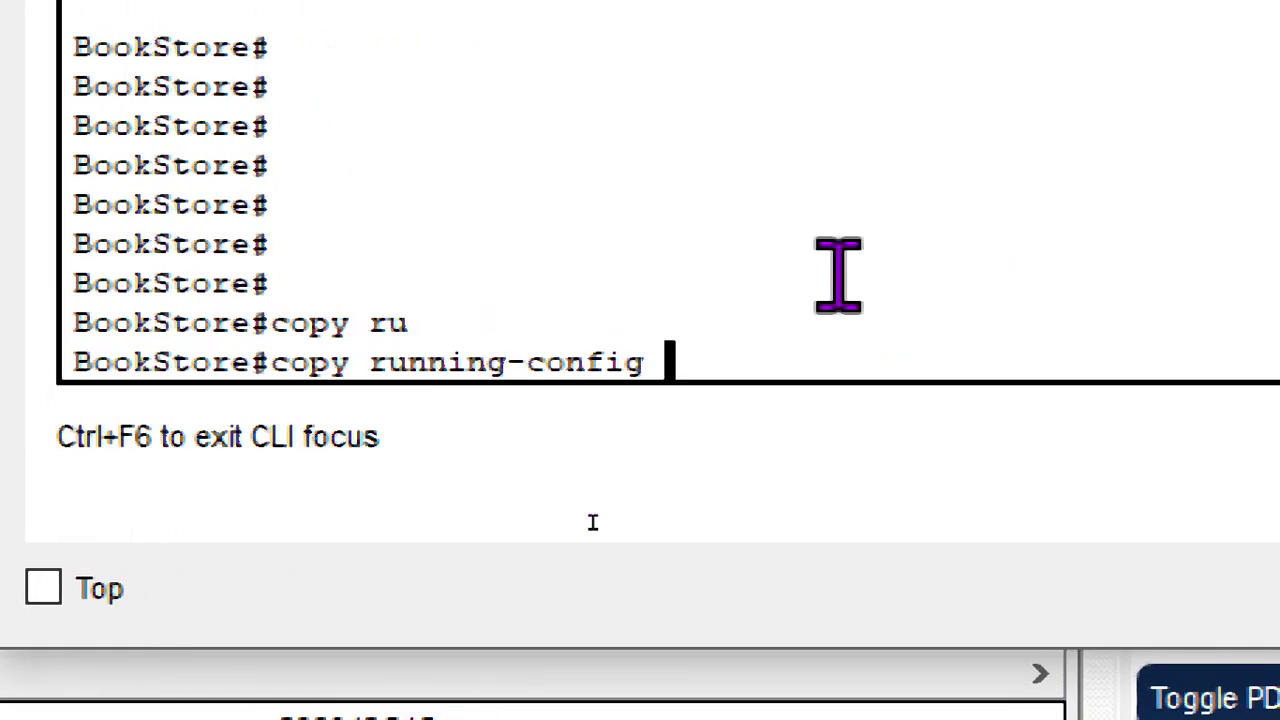
key(Tab)
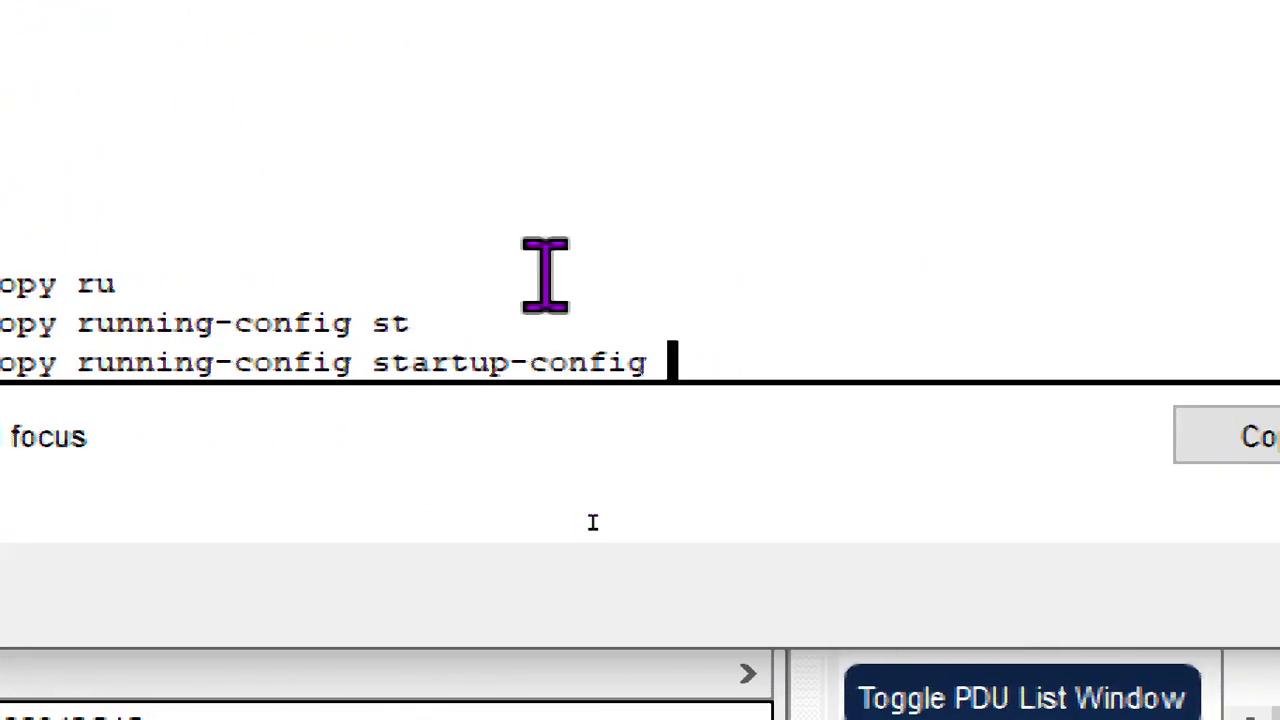
key(Return)
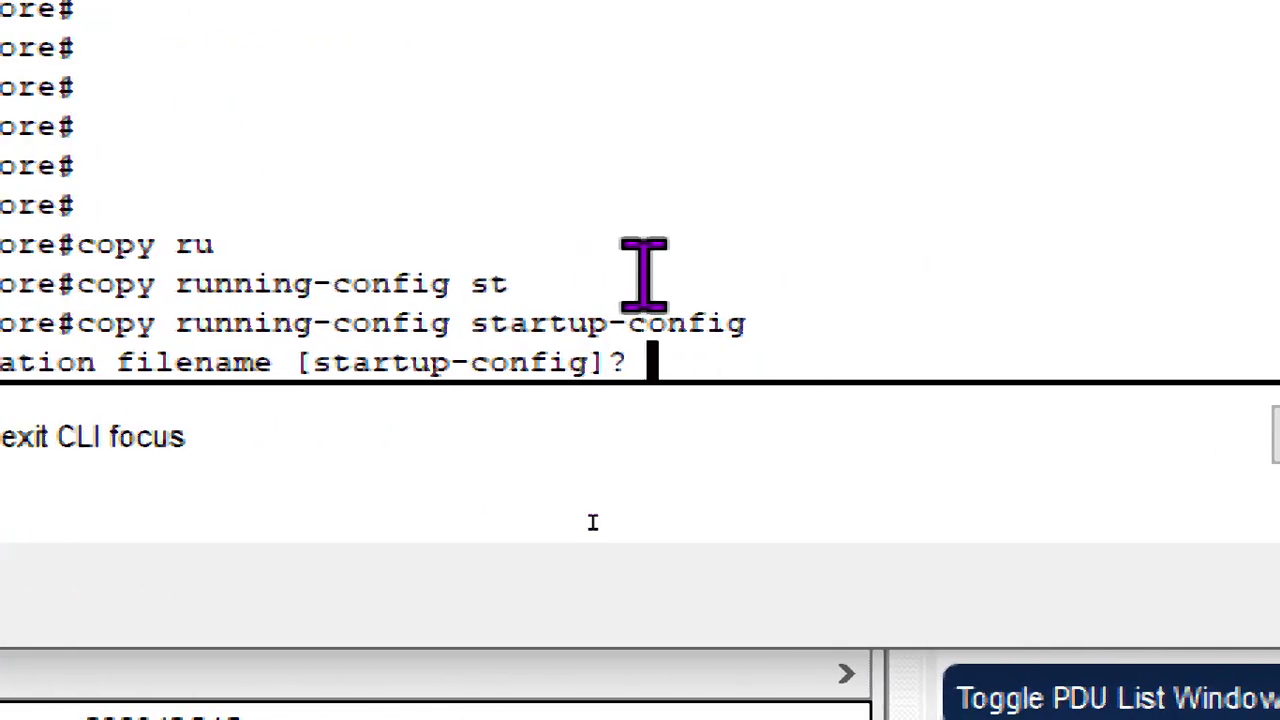
key(Return)
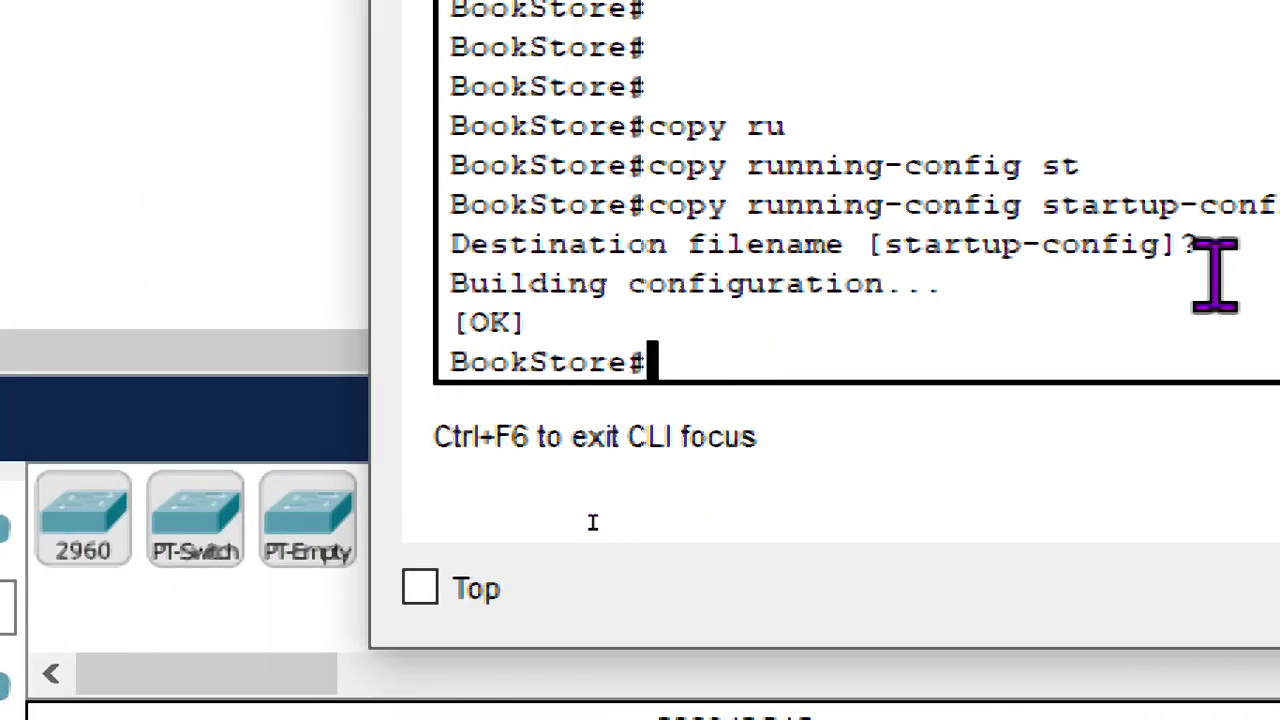
key(Return)
key(Return)
key(Return)
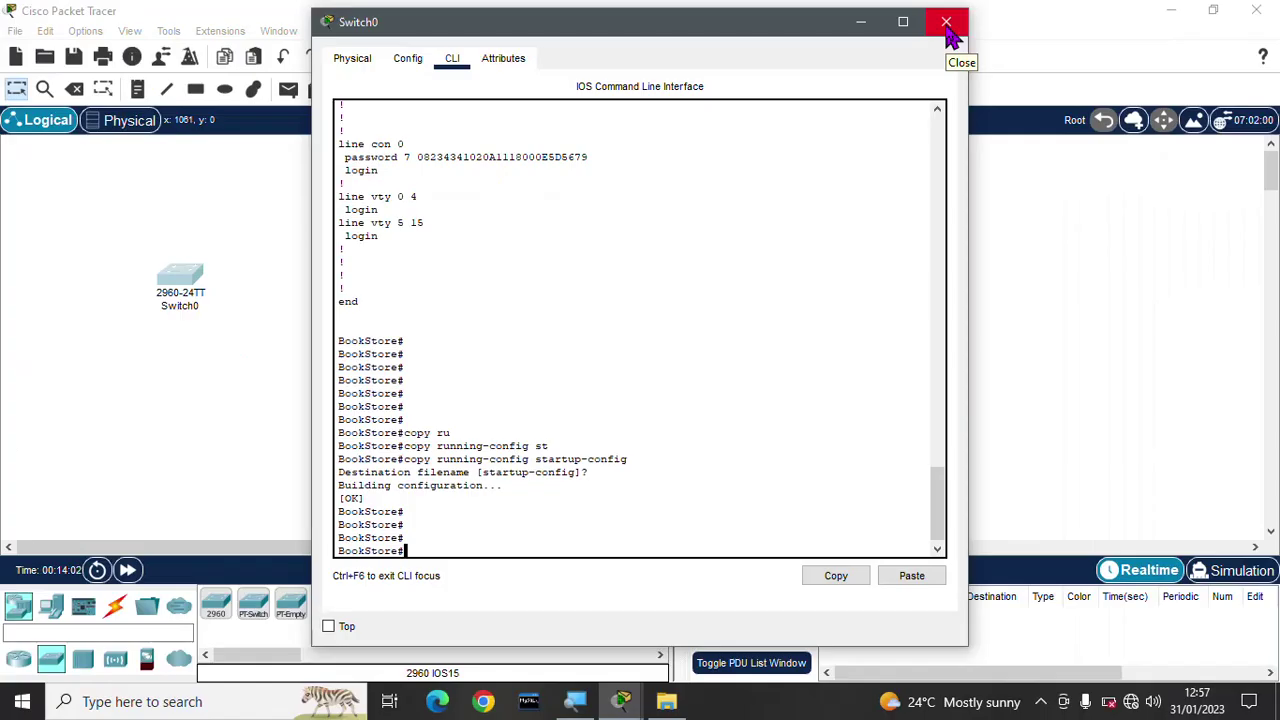
Close the switch window, save to Desktop as 'basic switch configurations', then exit Packet Tracer
click(948, 28)
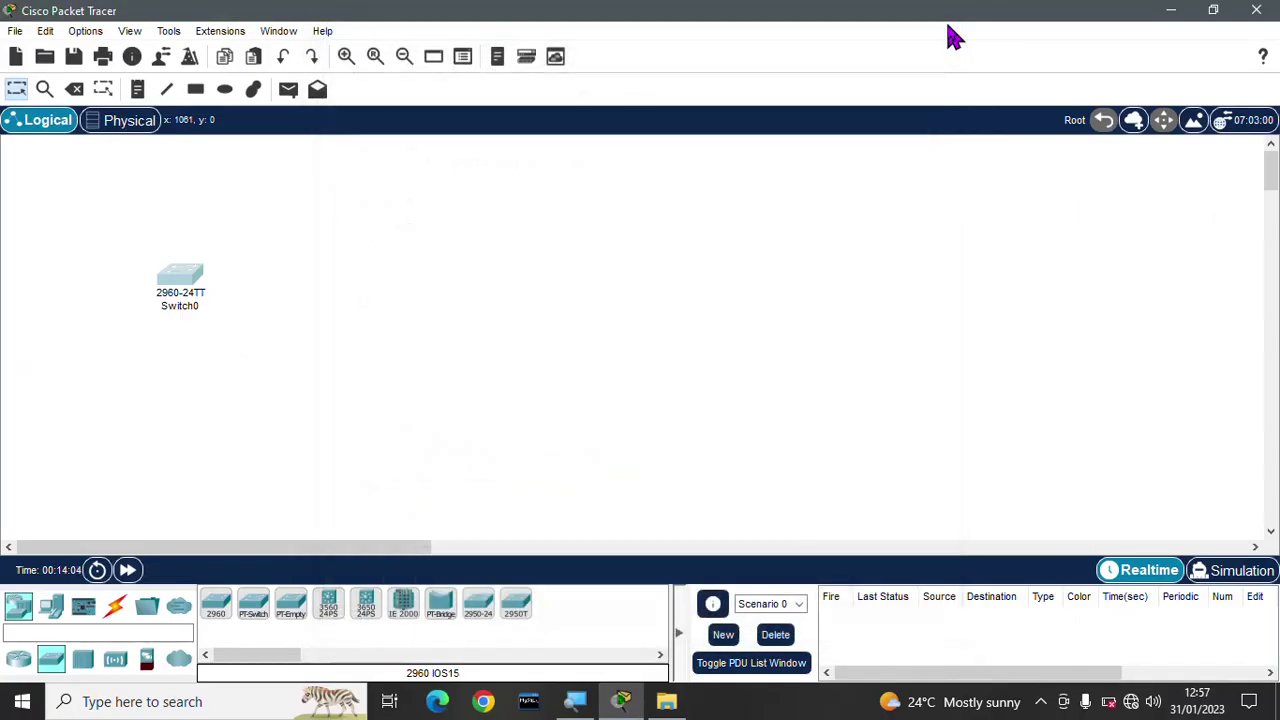
click(73, 57)
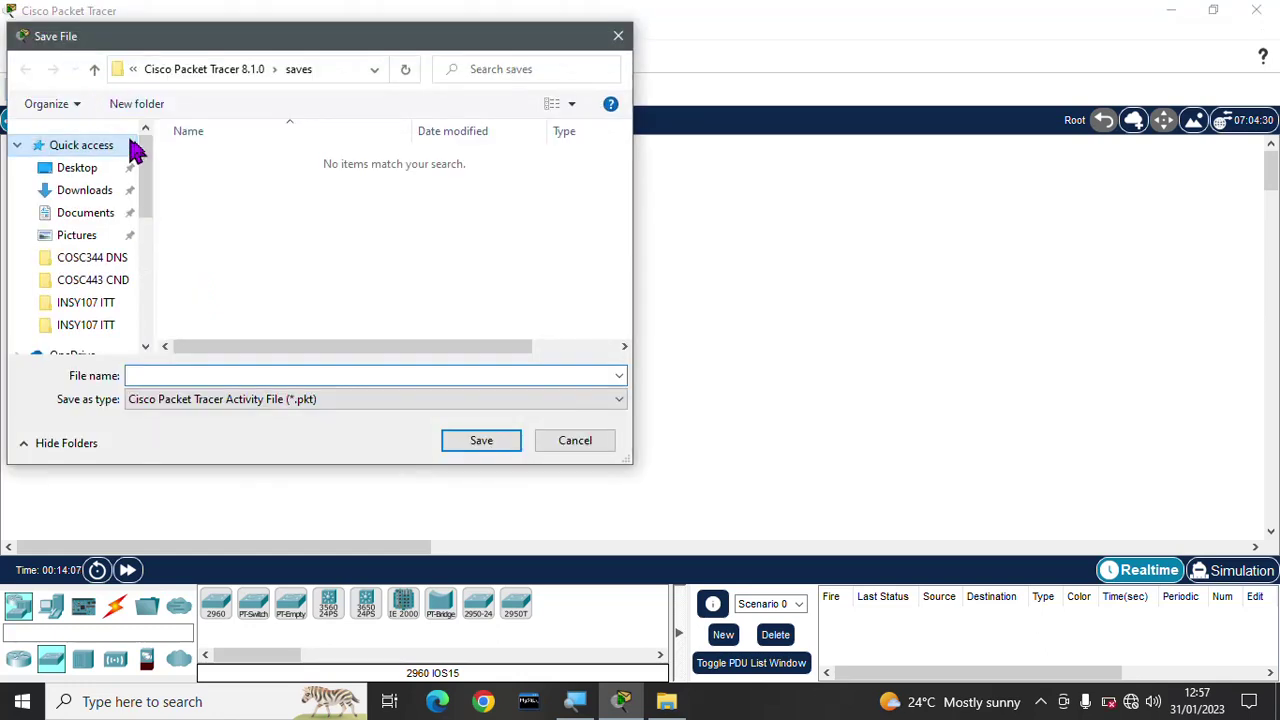
click(86, 172)
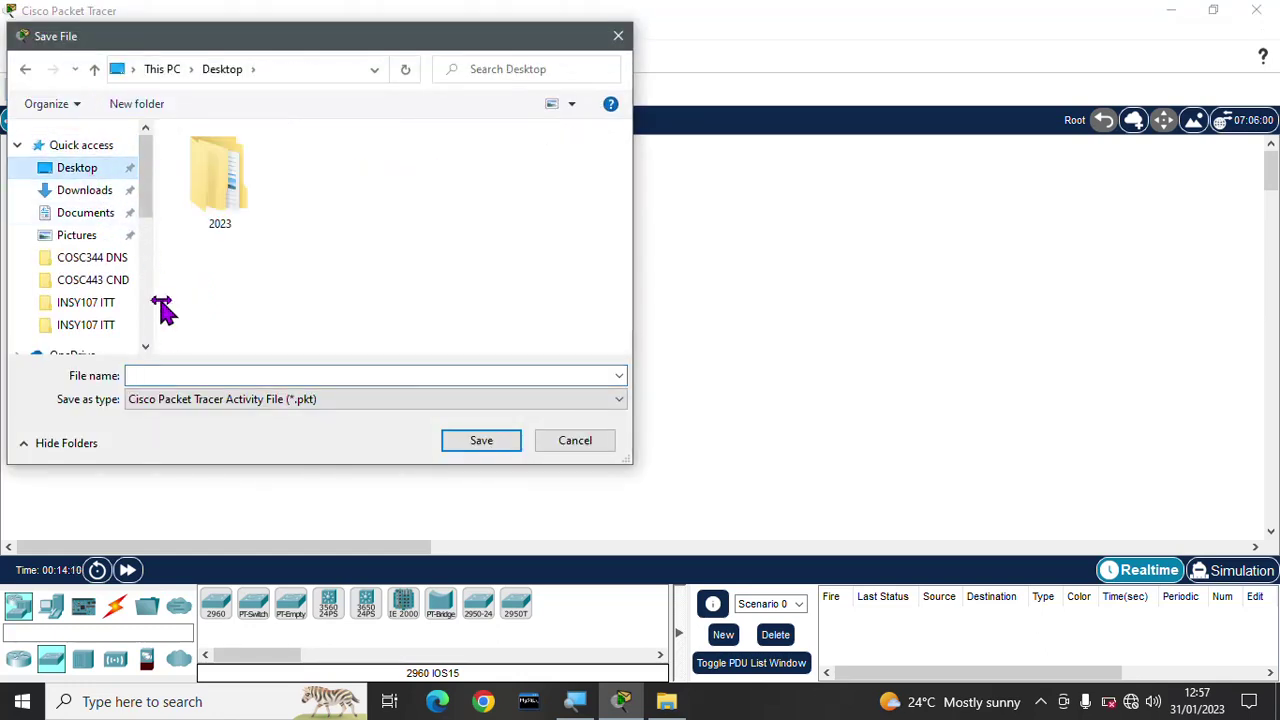
click(167, 373)
text(b)
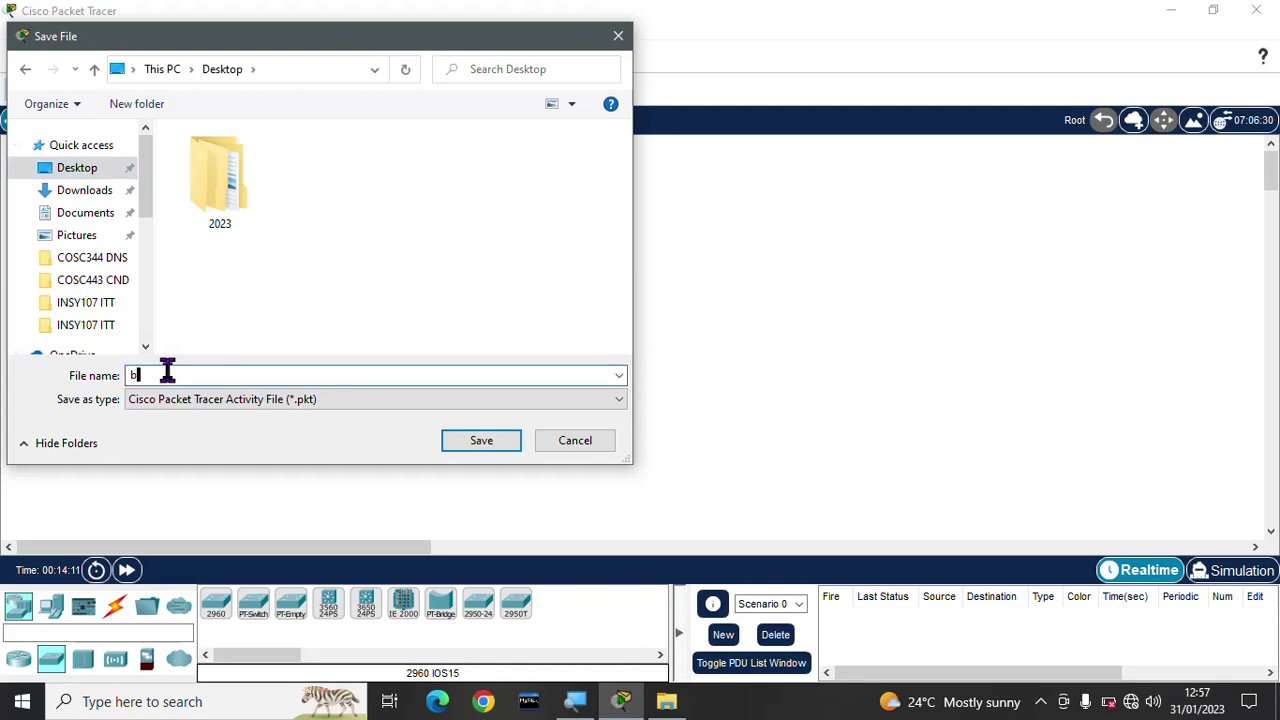
text(asic switch co)
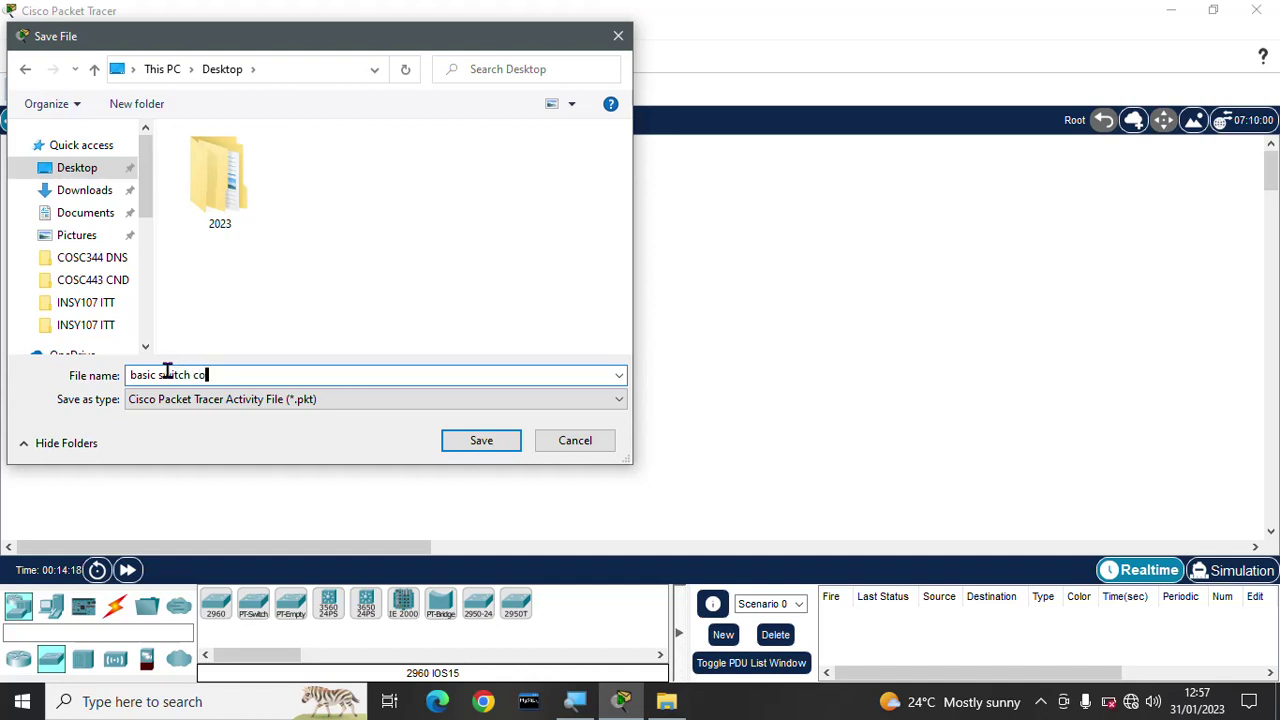
text(r)
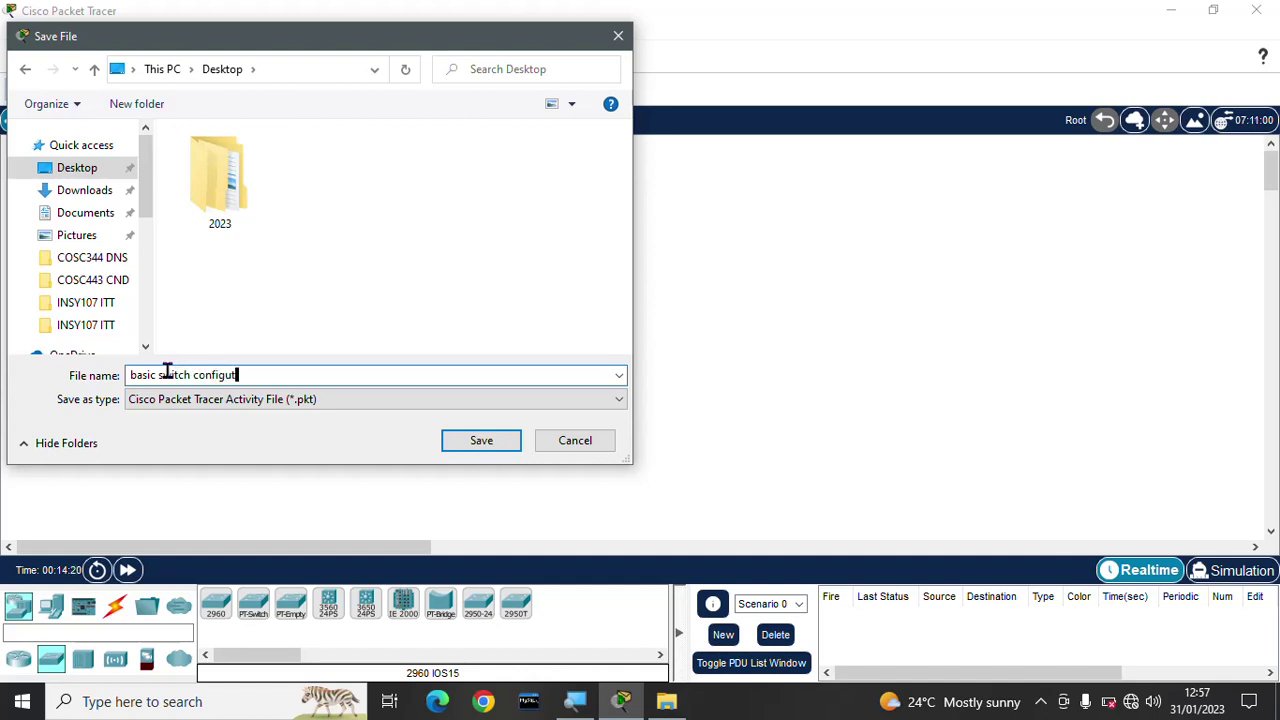
text(ations)
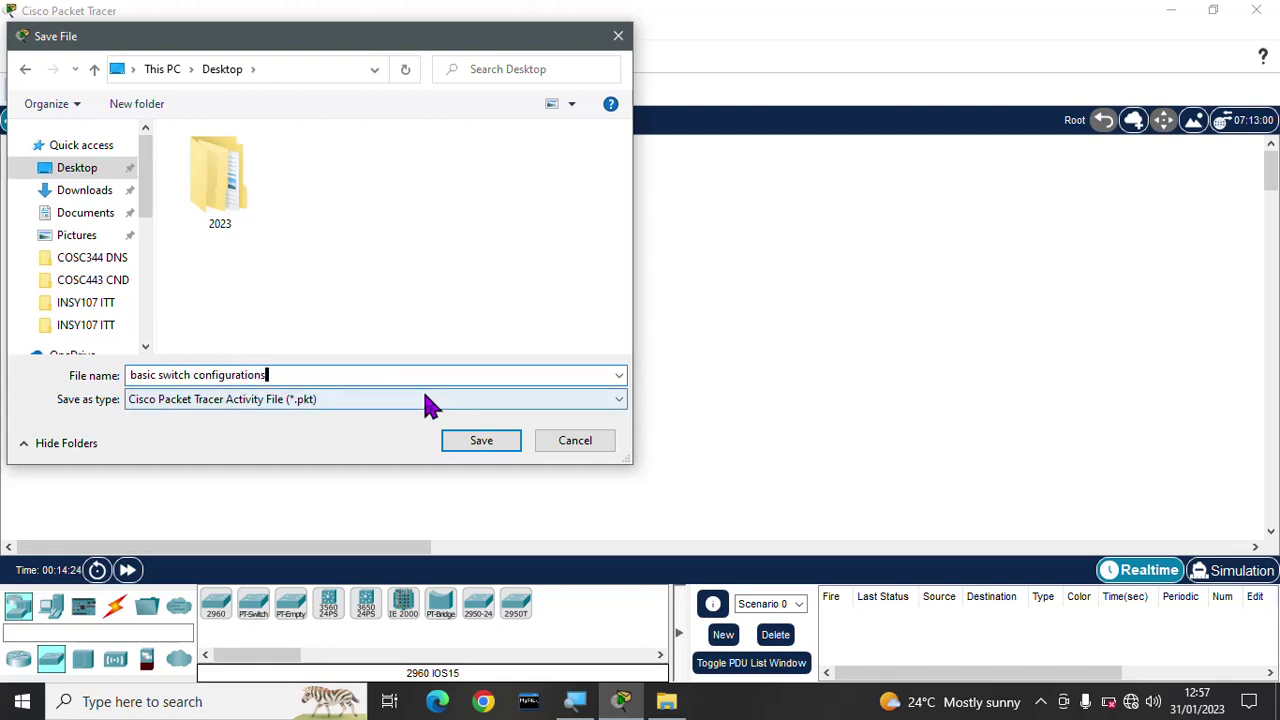
click(477, 446)
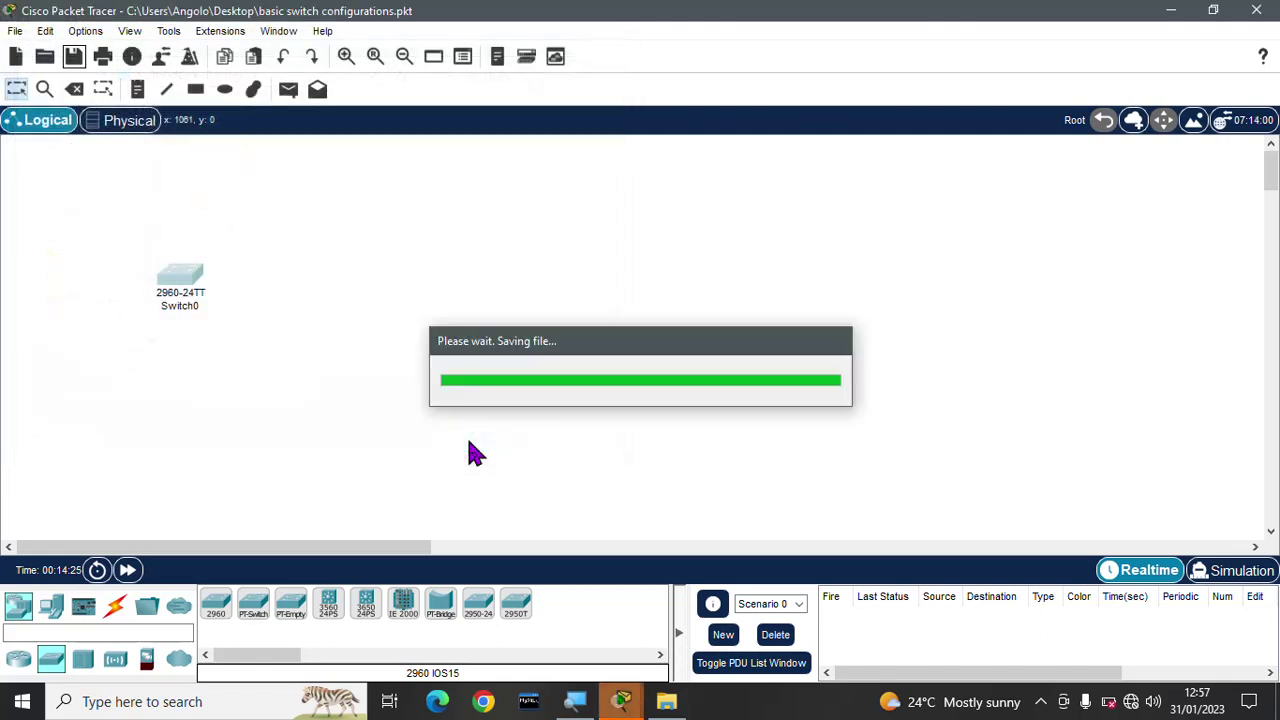
click(1256, 10)
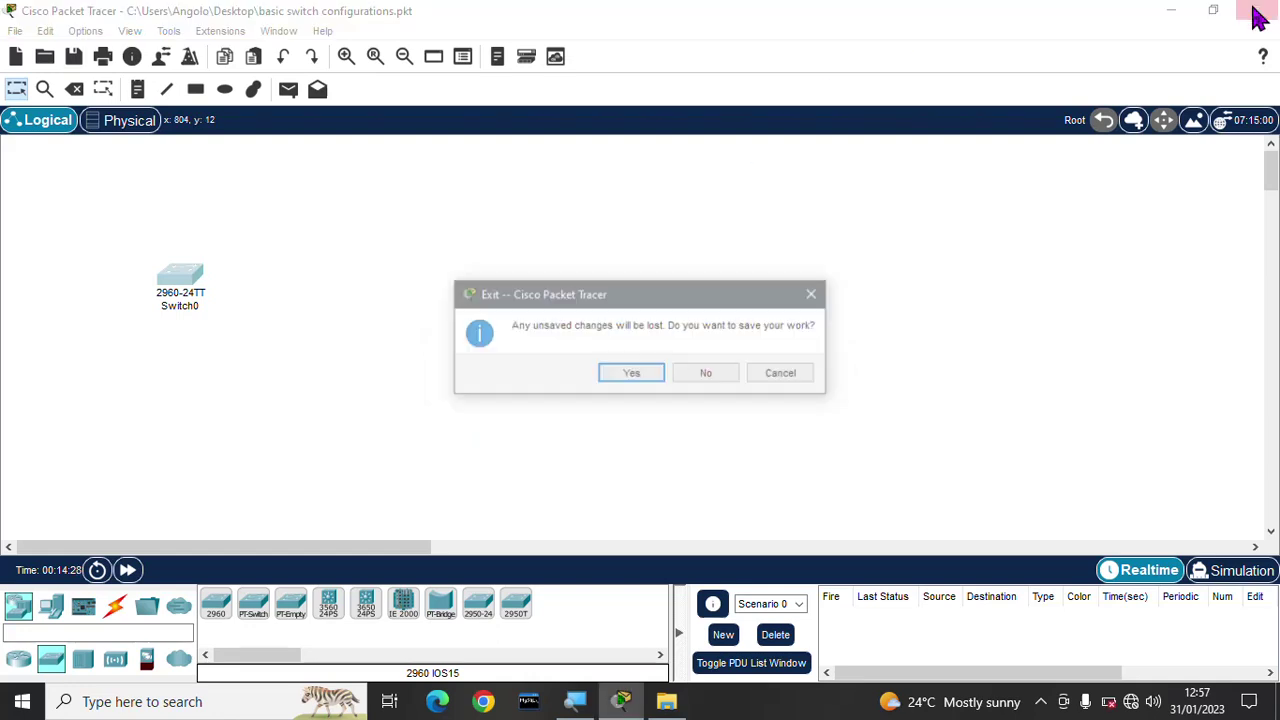
click(625, 376)
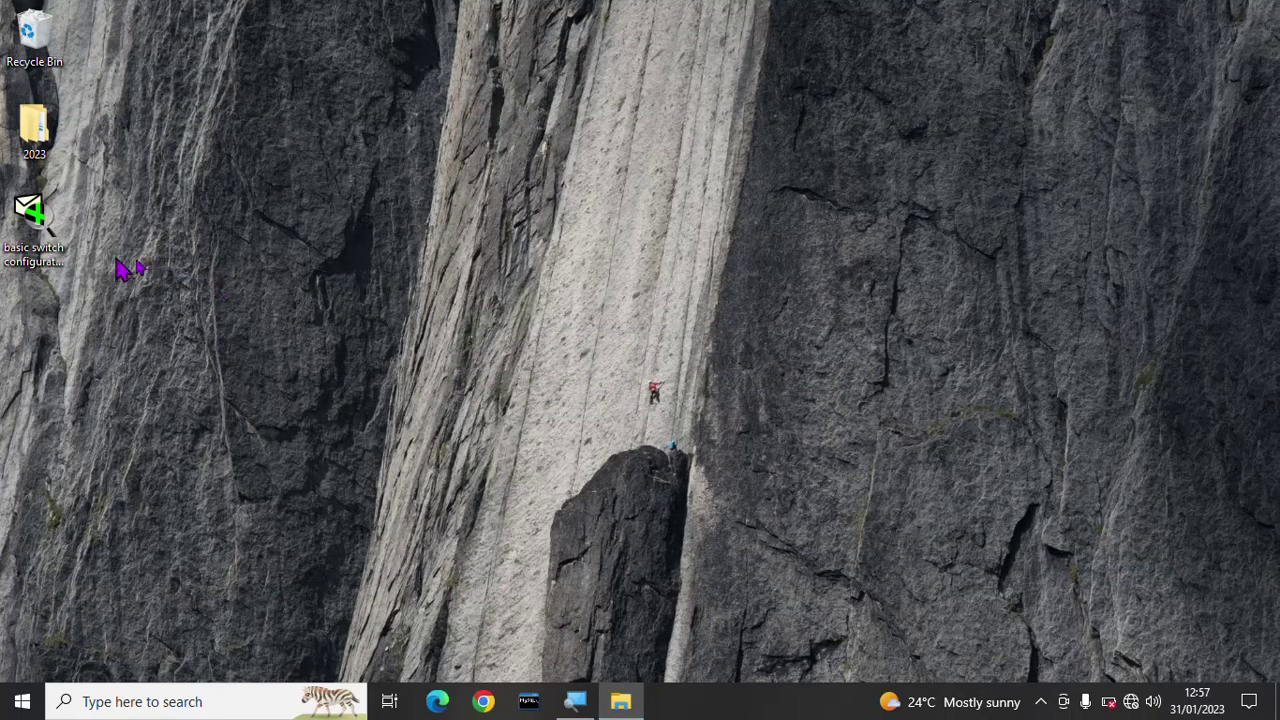